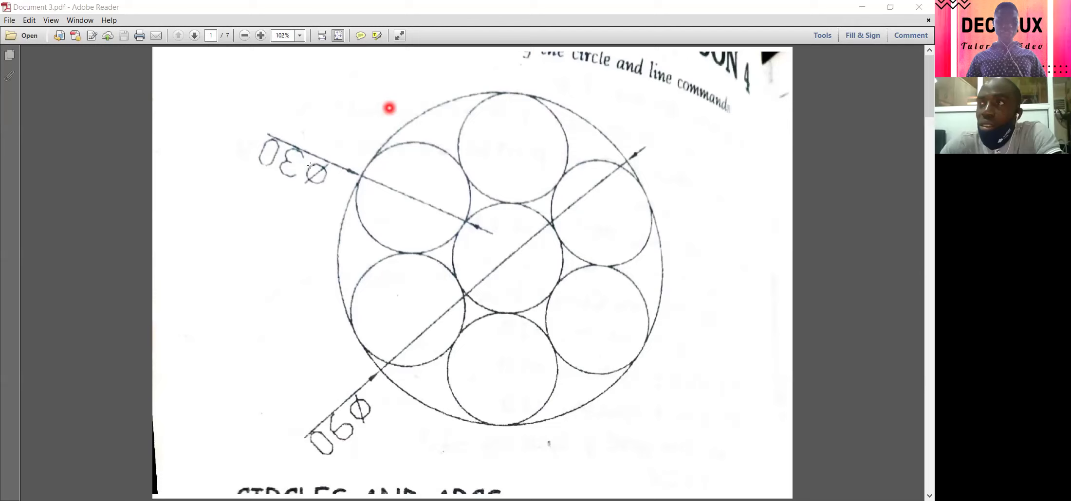
- Examine the diameter dimensions of the small circles and the large outer circle in the reference drawing
left_click_drag(301, 164, 336, 191)
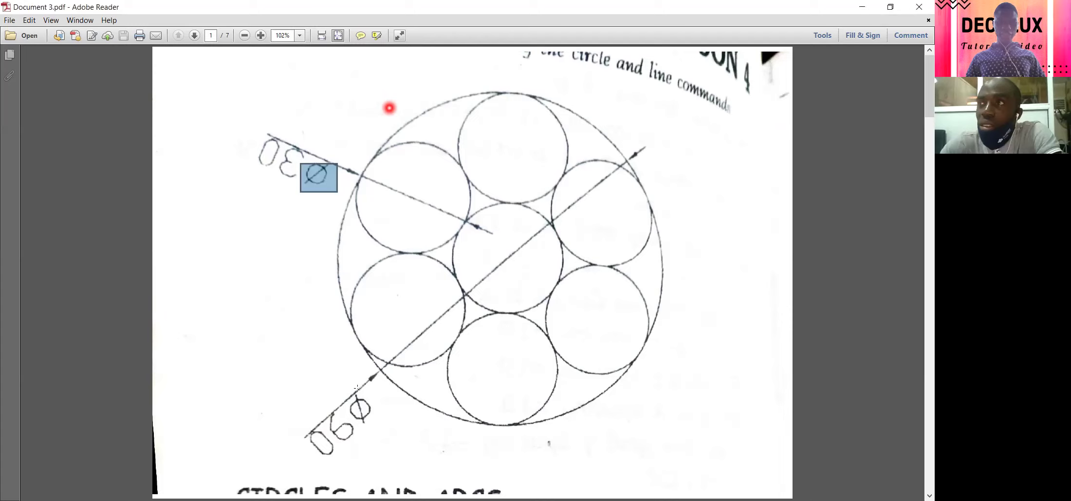
left_click_drag(343, 390, 392, 427)
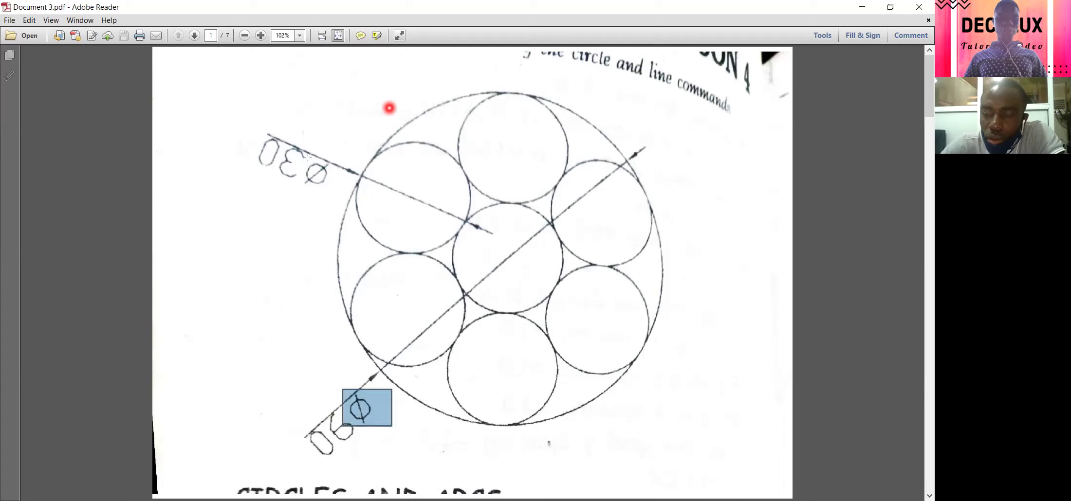
left_click_drag(302, 172, 251, 145)
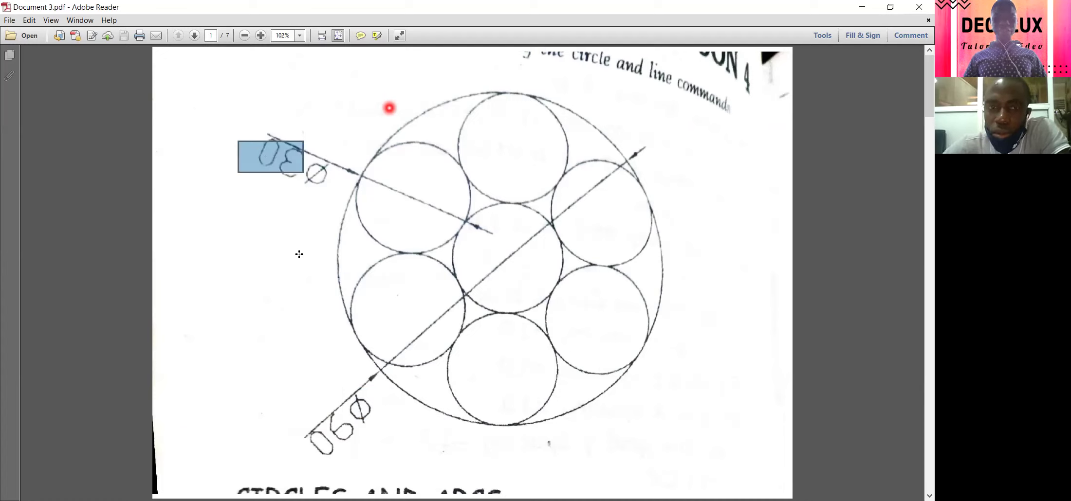
left_click_drag(346, 421, 292, 446)
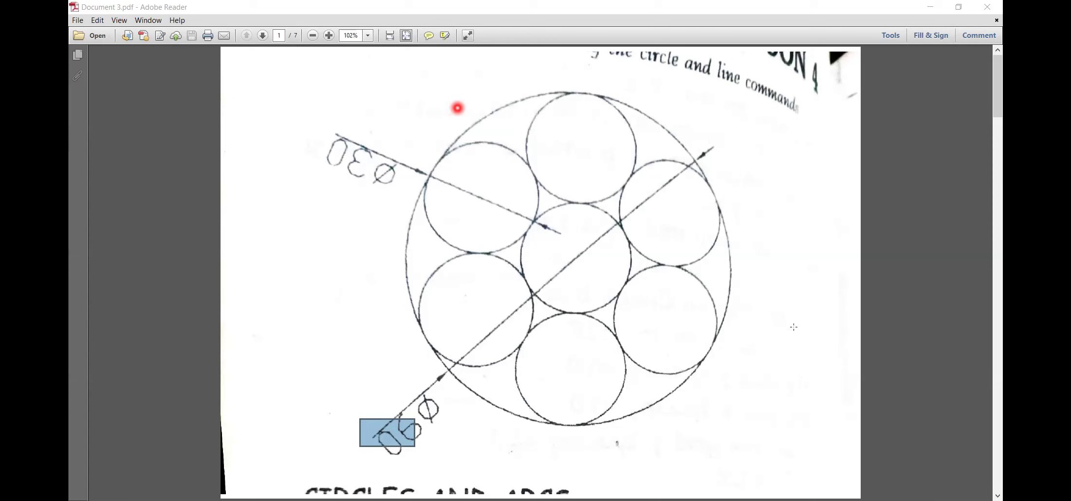
- Switch to AutoCAD and set the drawing units' length precision to 0.00
key("alt+Tab")
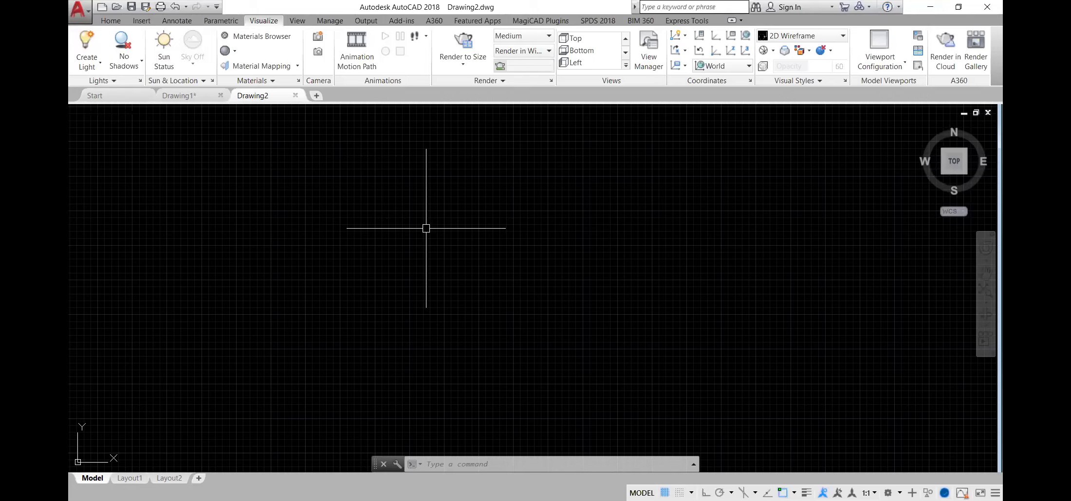
type("units")
key("Return")
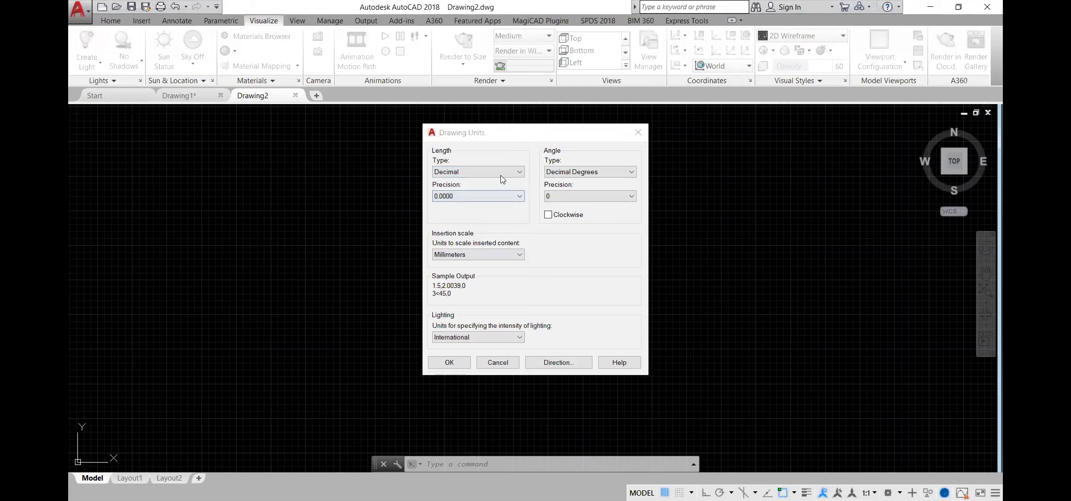
left_click(475, 196)
left_click(471, 222)
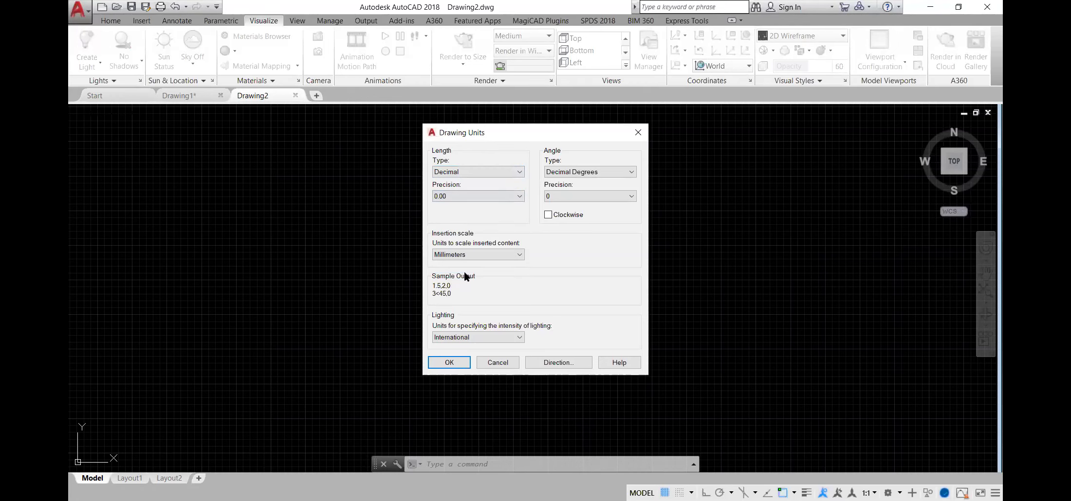
left_click(449, 362)
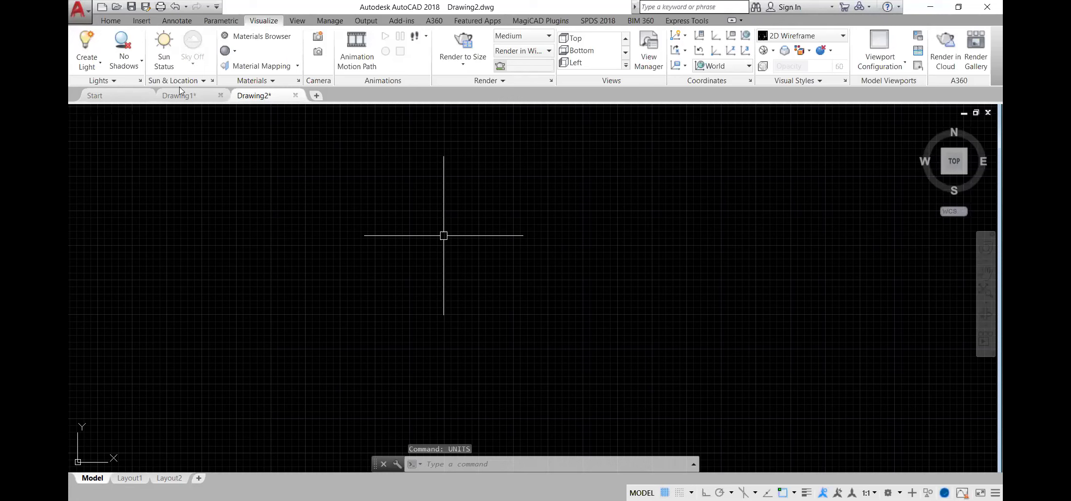
- Draw the outer circle with a radius of 45 in the empty drawing area
left_click(110, 22)
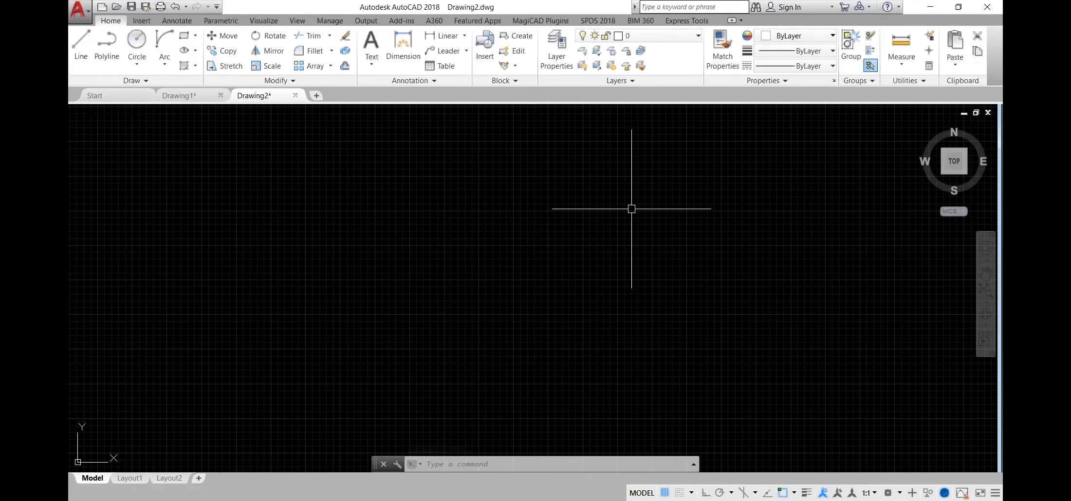
type("c")
key("Return")
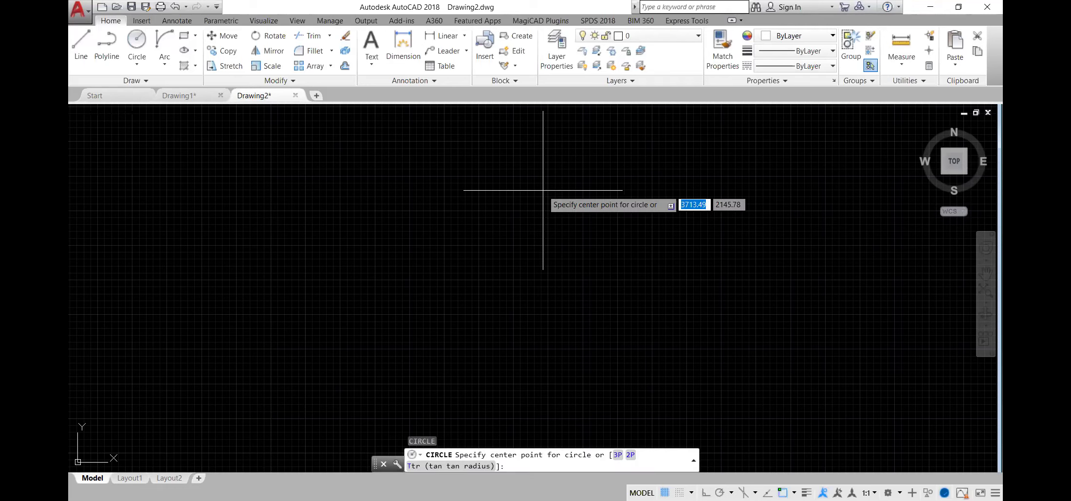
left_click(484, 210)
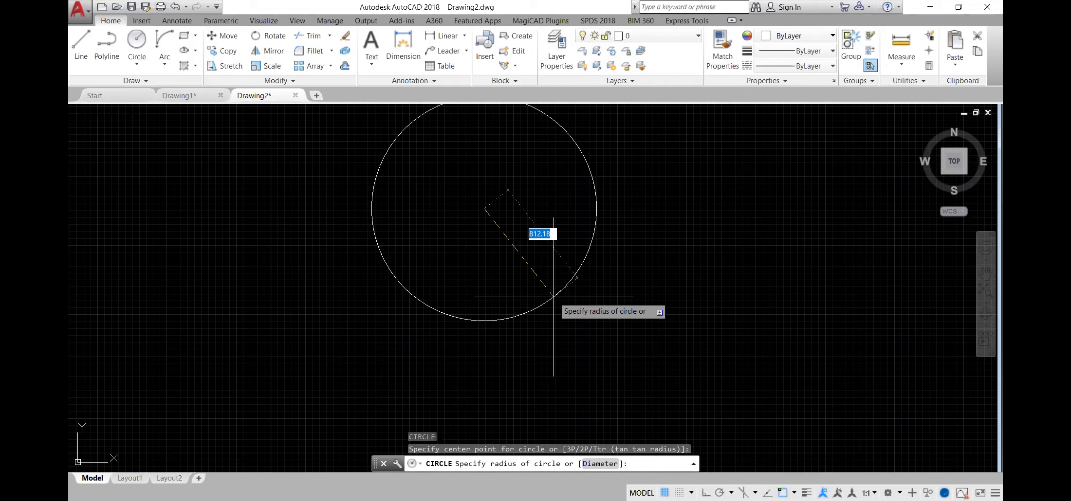
type("45")
key("Return")
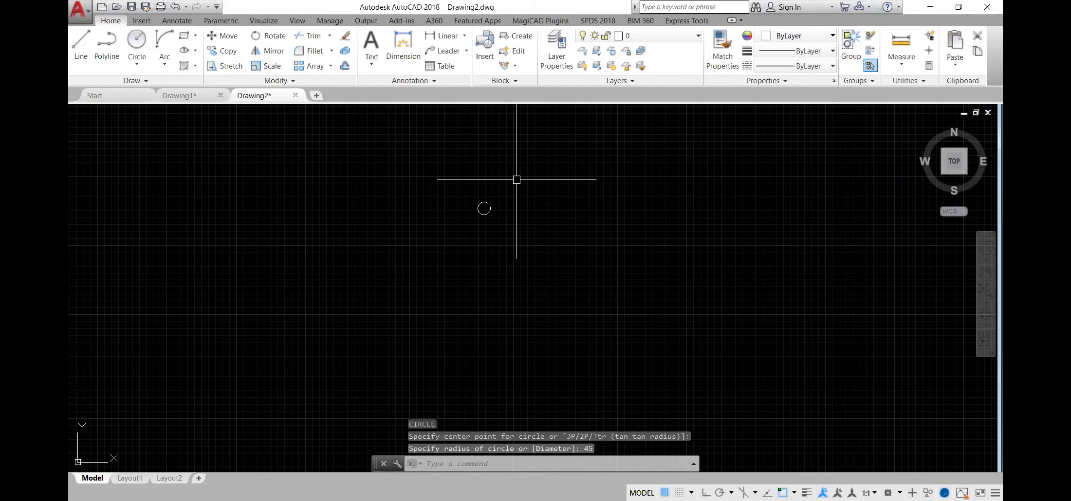
- Zoom in on the radius 45 circle and pan until it fills the drawing area
type("z")
key("Return")
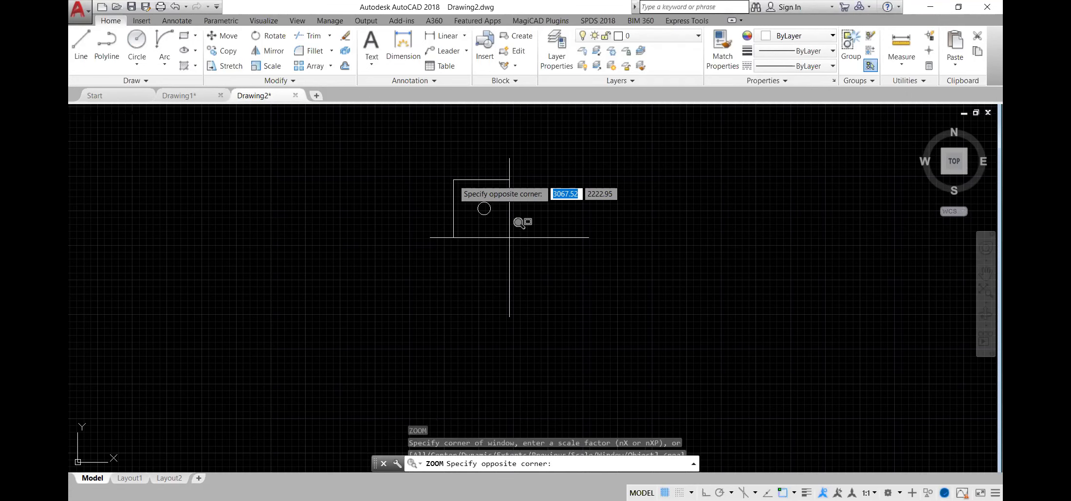
left_click(454, 179)
left_click(568, 296)
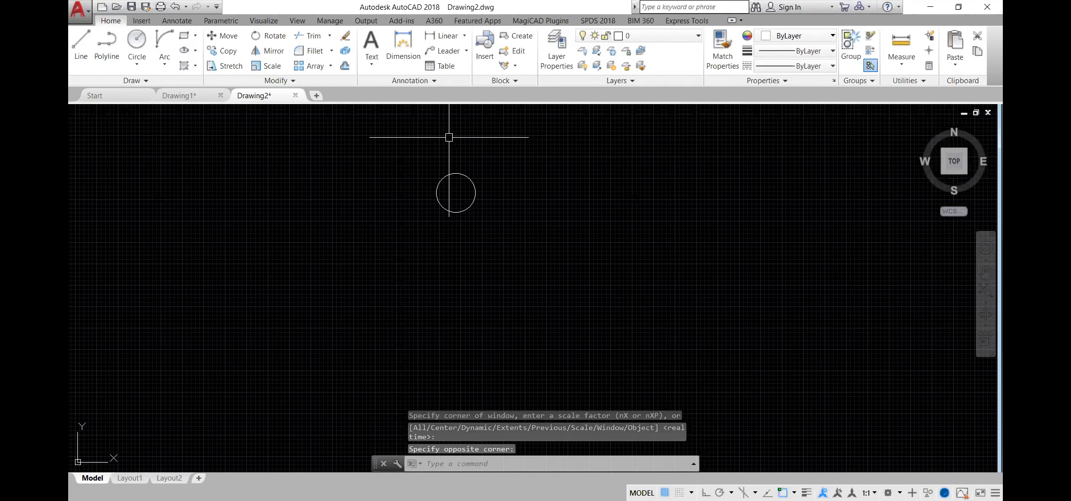
key("Return")
left_click(375, 137)
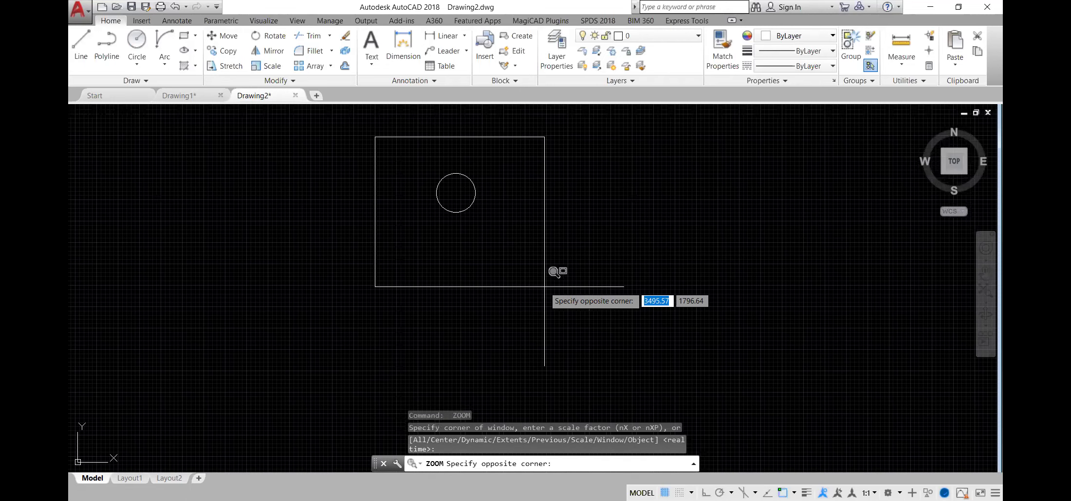
left_click(545, 287)
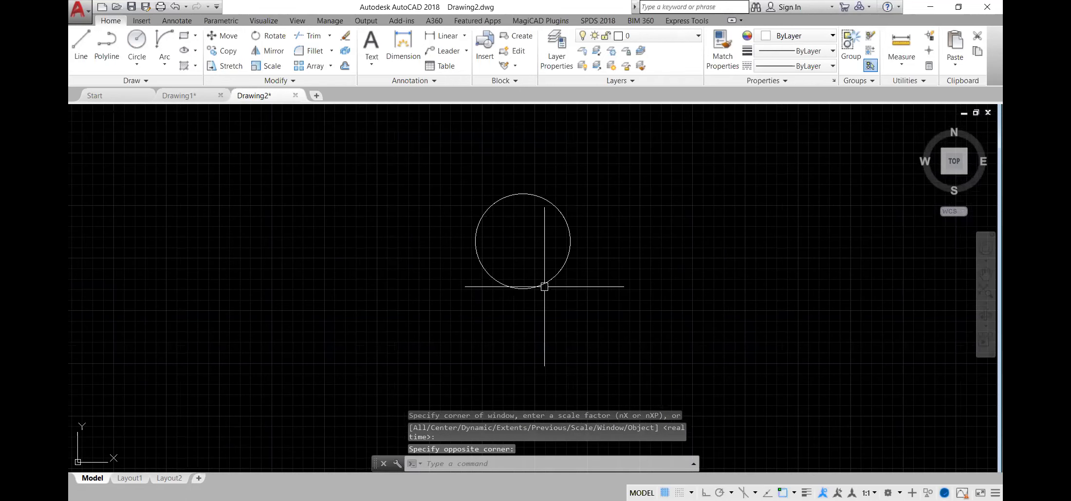
middle_click_drag(544, 287, 487, 343)
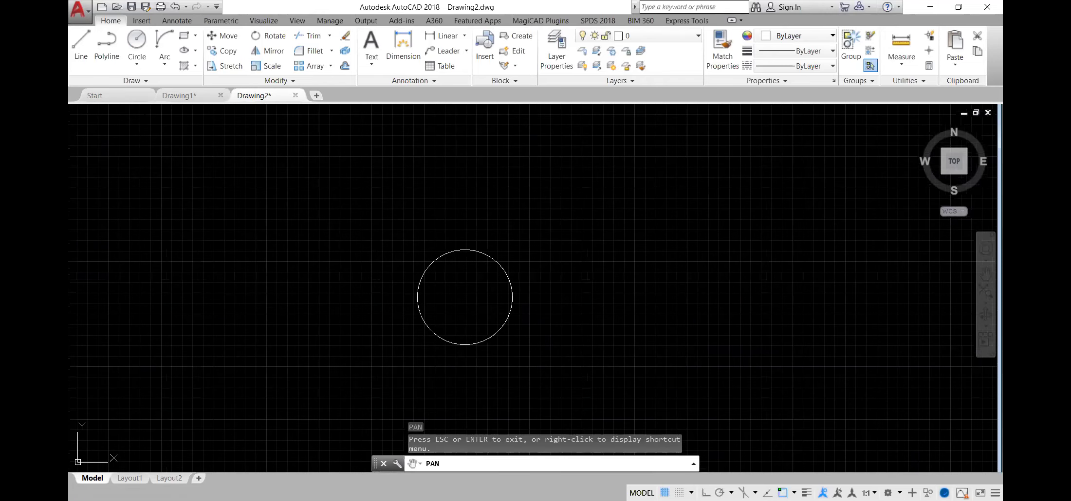
key("Return")
left_click(395, 230)
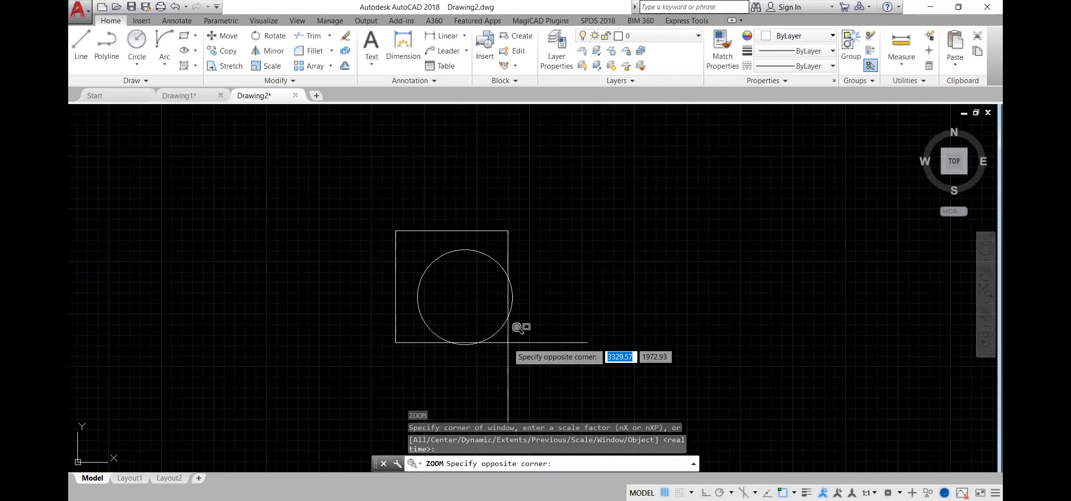
left_click(543, 352)
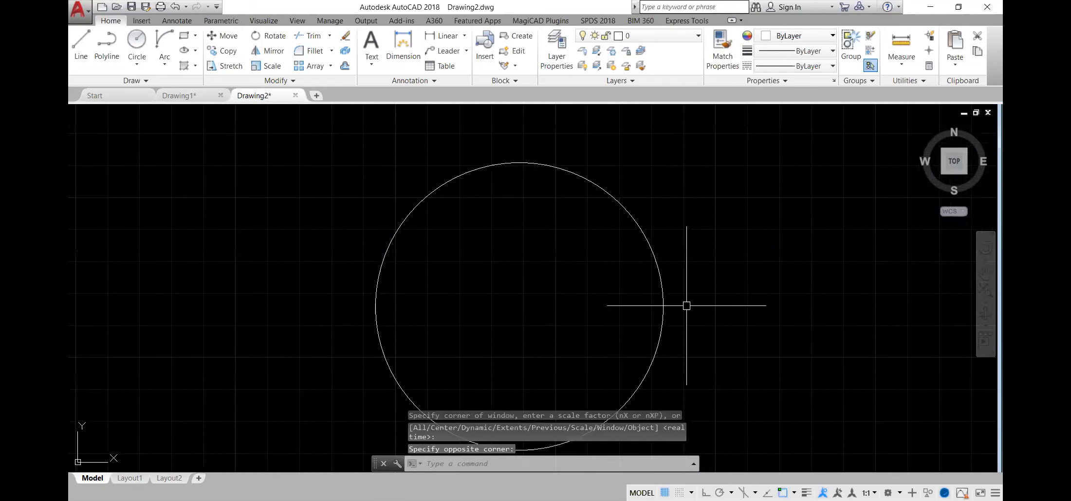
type("p")
key("Return")
left_click_drag(668, 312, 659, 269)
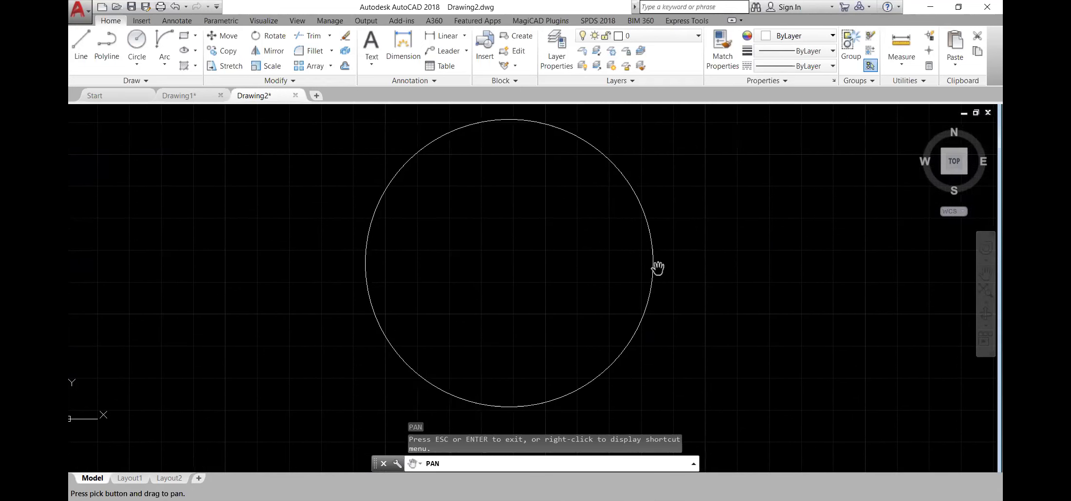
key("Escape")
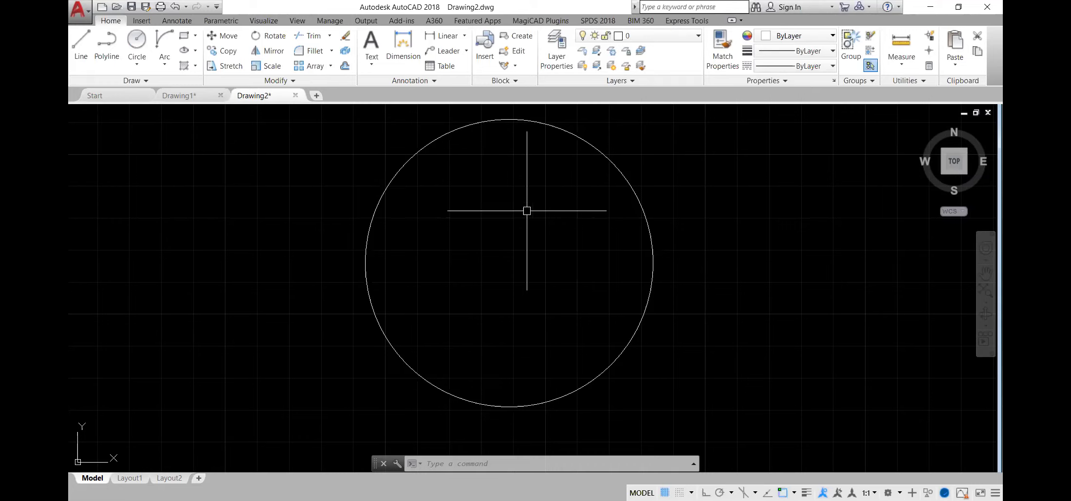
- Draw a vertical and a horizontal construction line through the outer circle's centre with Ortho mode on
type("XLINE")
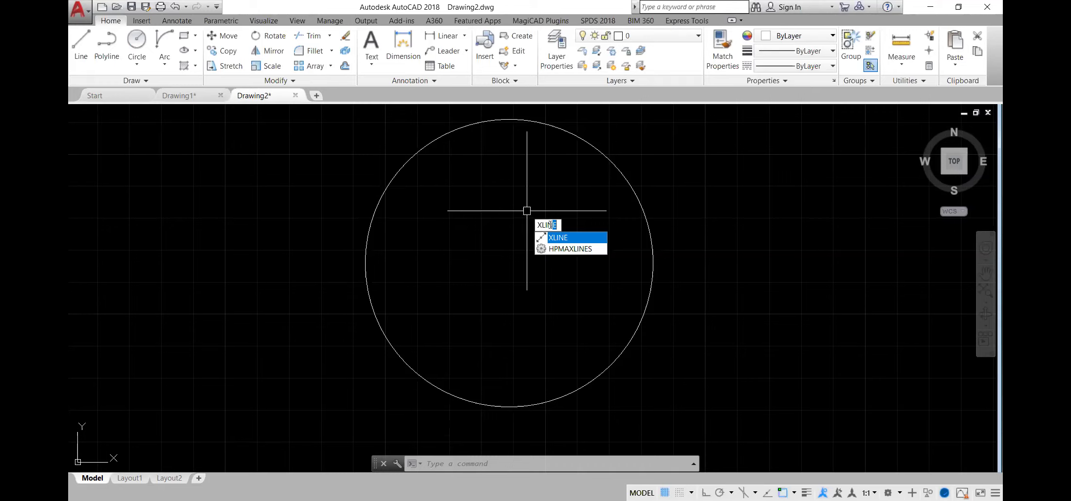
left_click(562, 241)
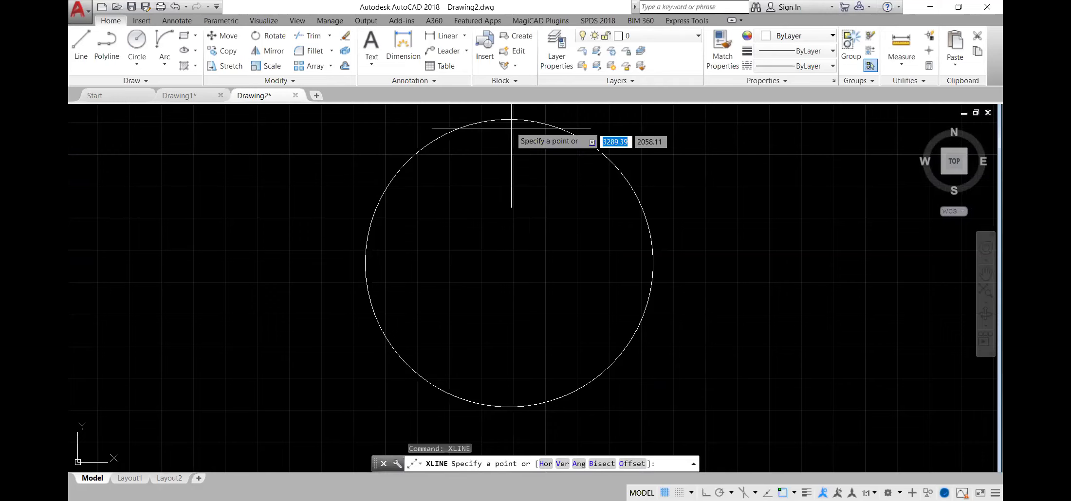
left_click(509, 263)
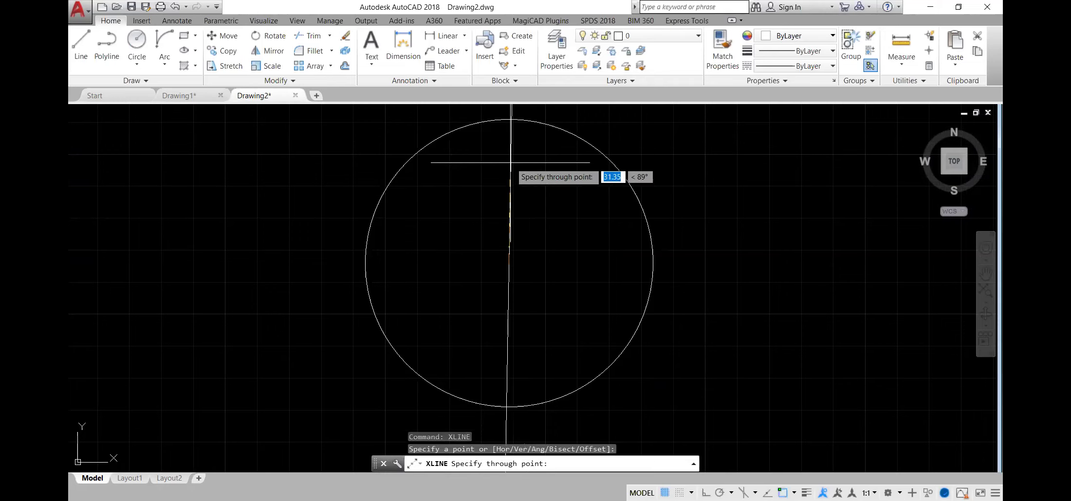
key("F8")
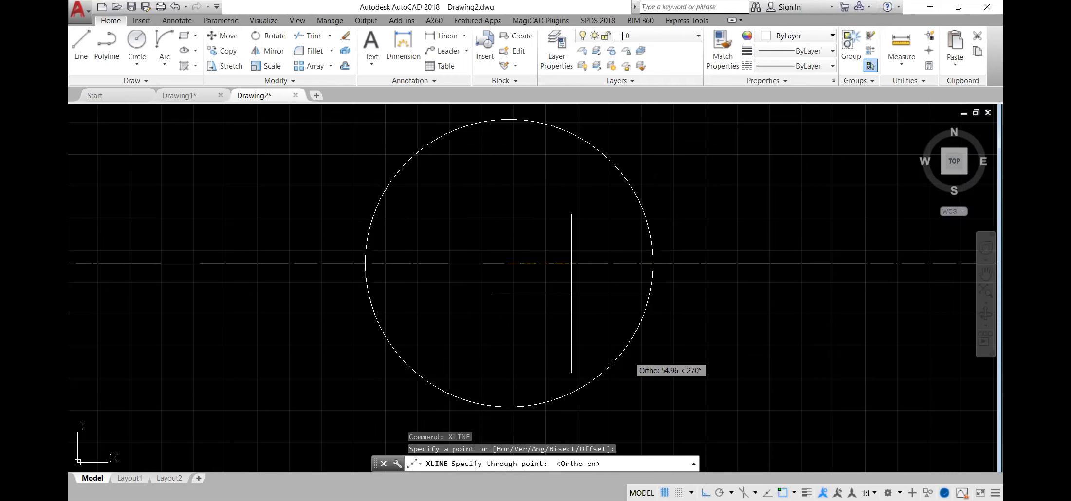
left_click(509, 172)
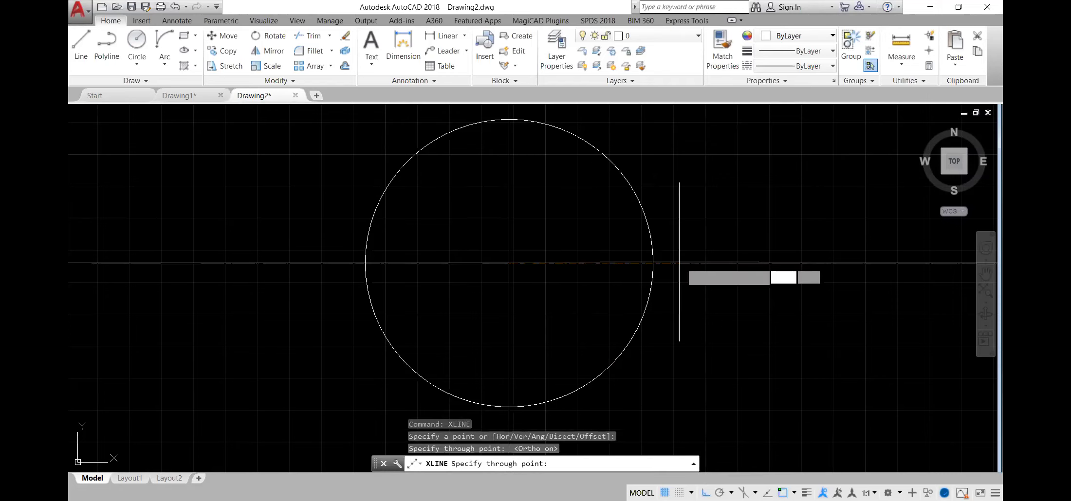
left_click(705, 263)
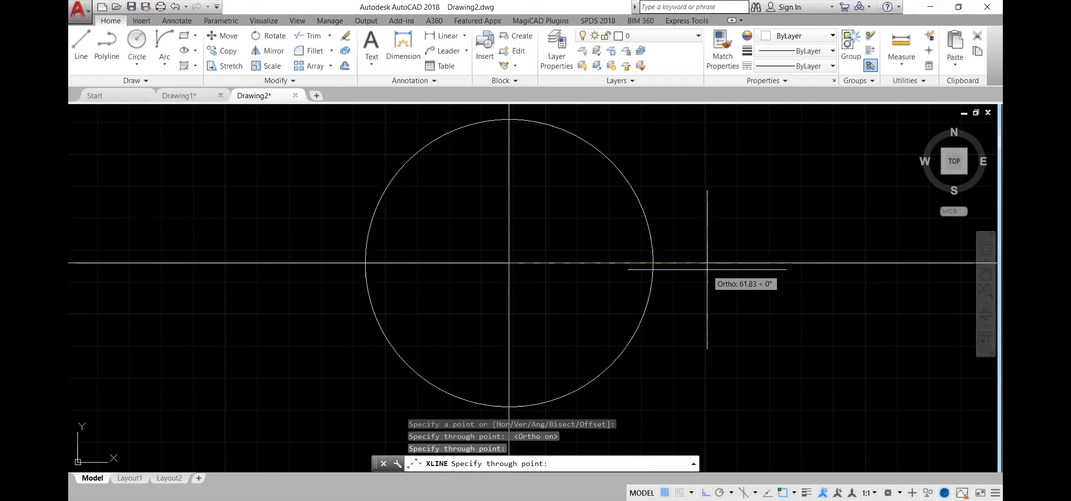
left_click(707, 263)
key("Escape")
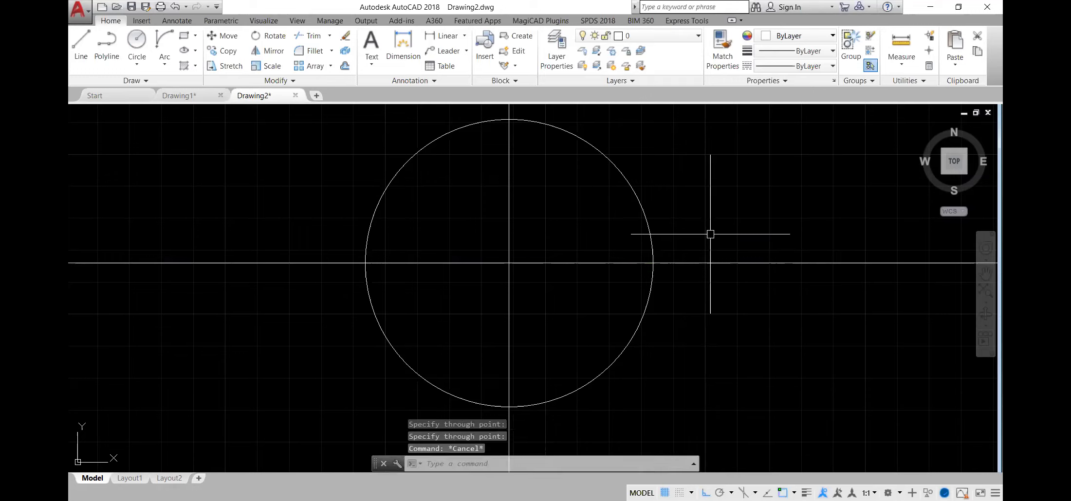
- Draw a concentric circle with a diameter of 30 at the intersection of the construction lines
type("c")
key("Return")
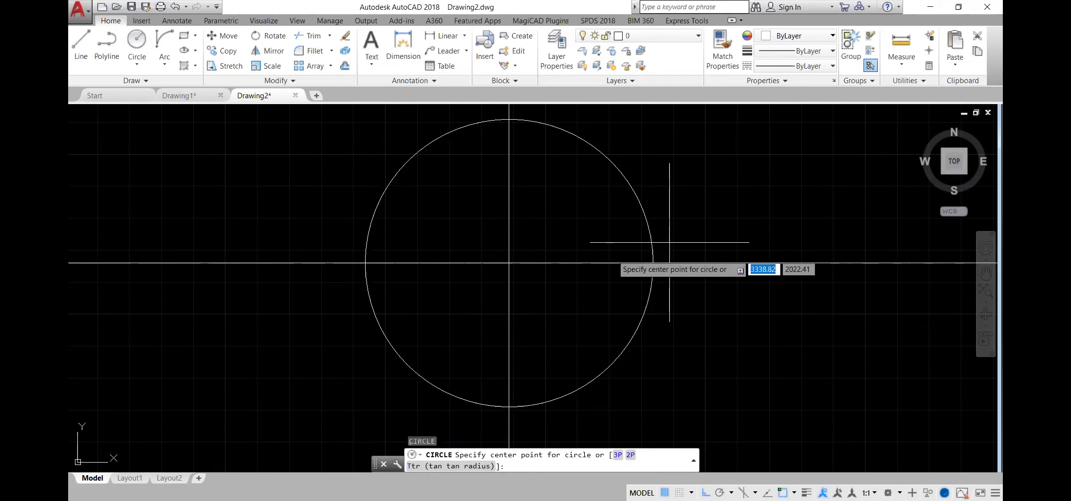
left_click(507, 264)
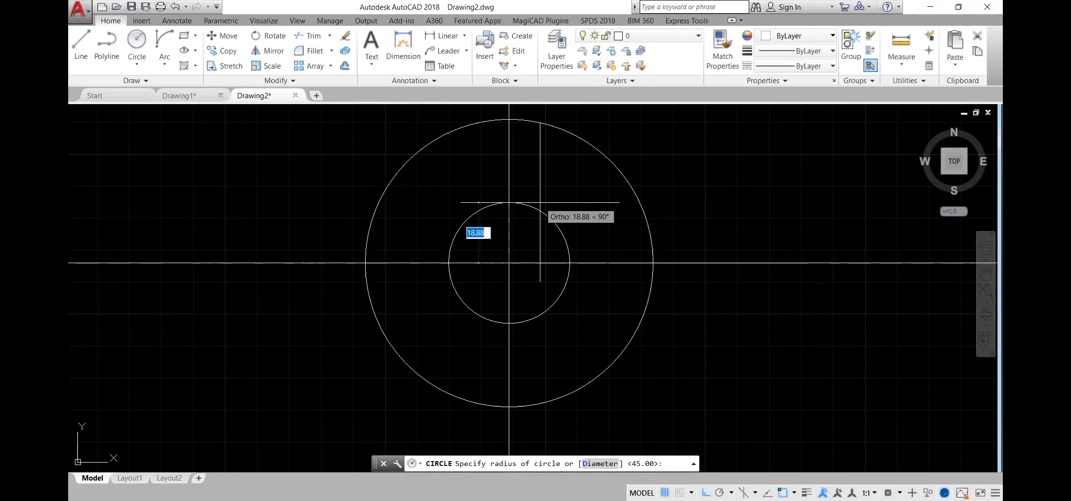
type("d")
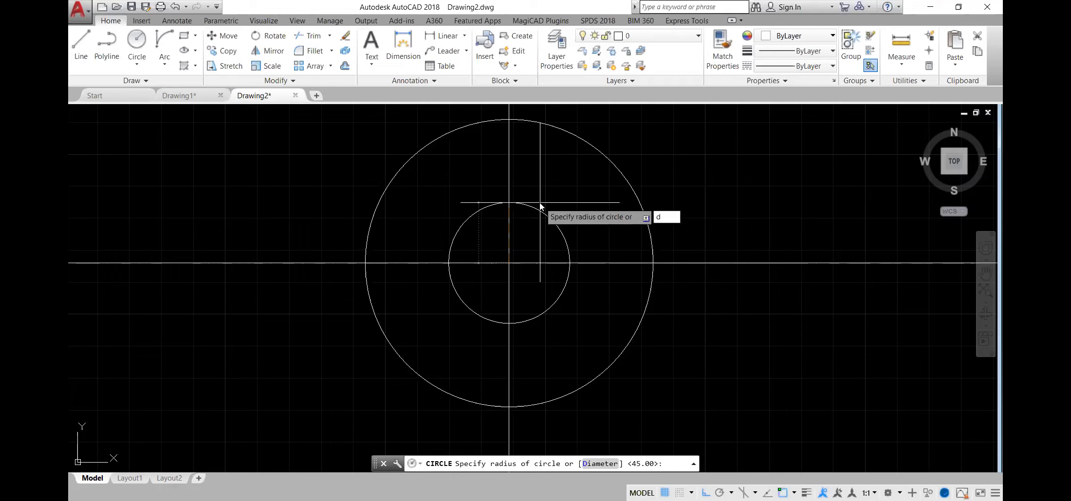
key("Return")
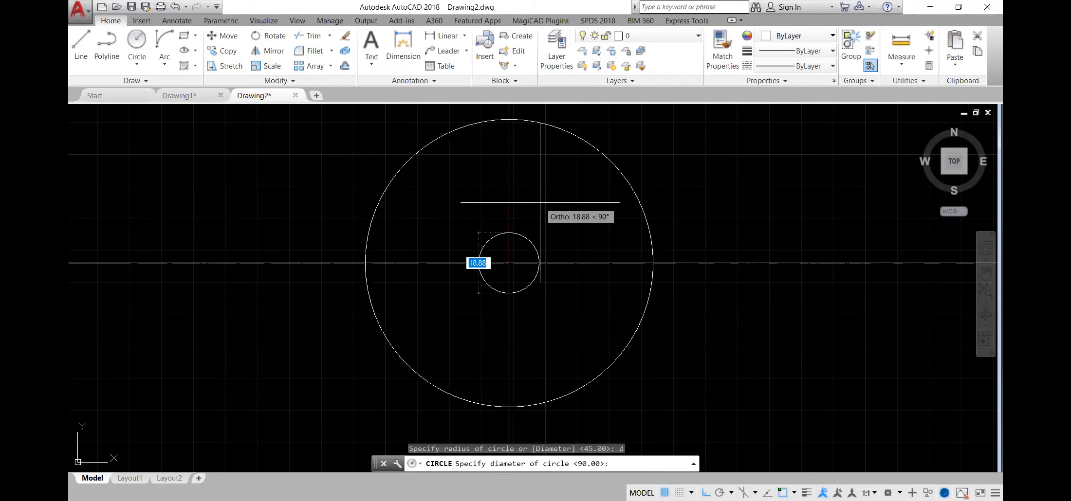
type("30")
key("Return")
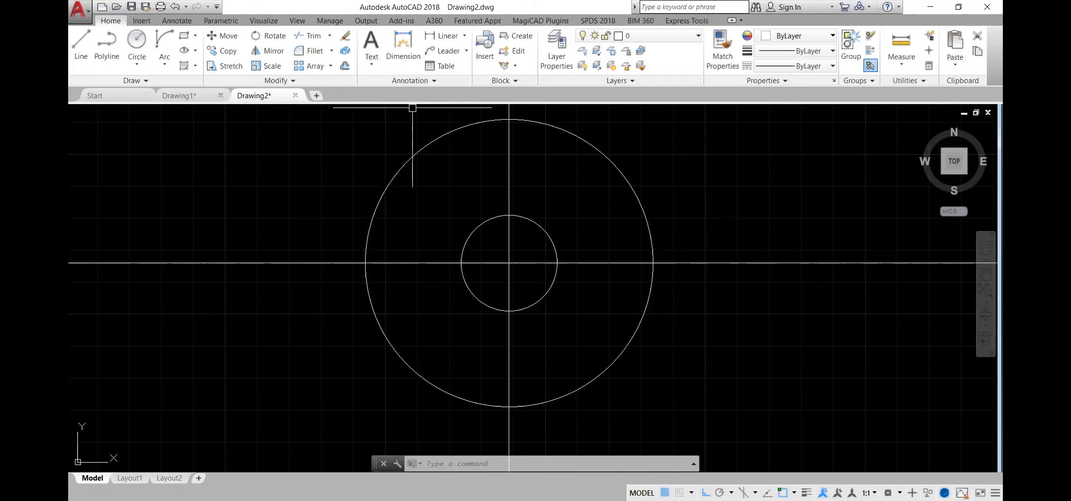
left_click(331, 65)
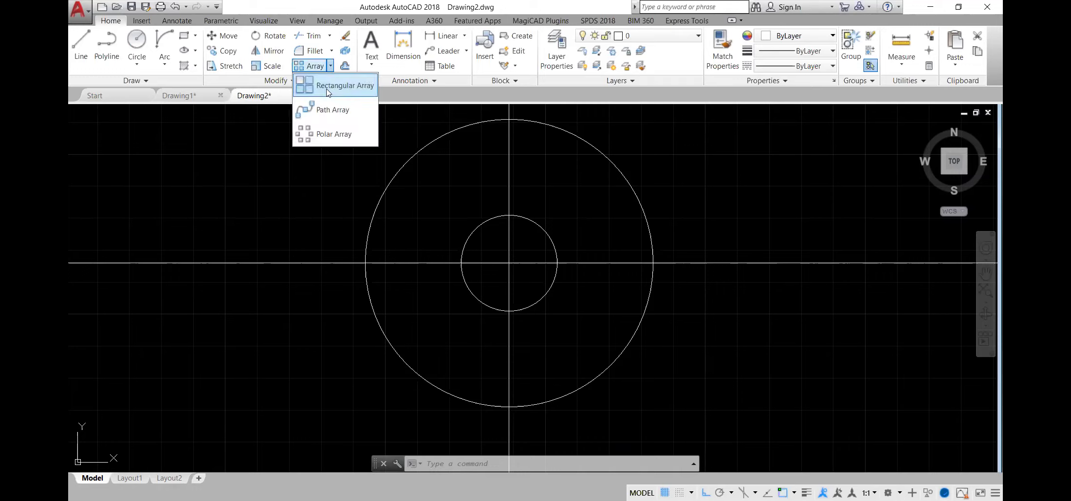
left_click(328, 133)
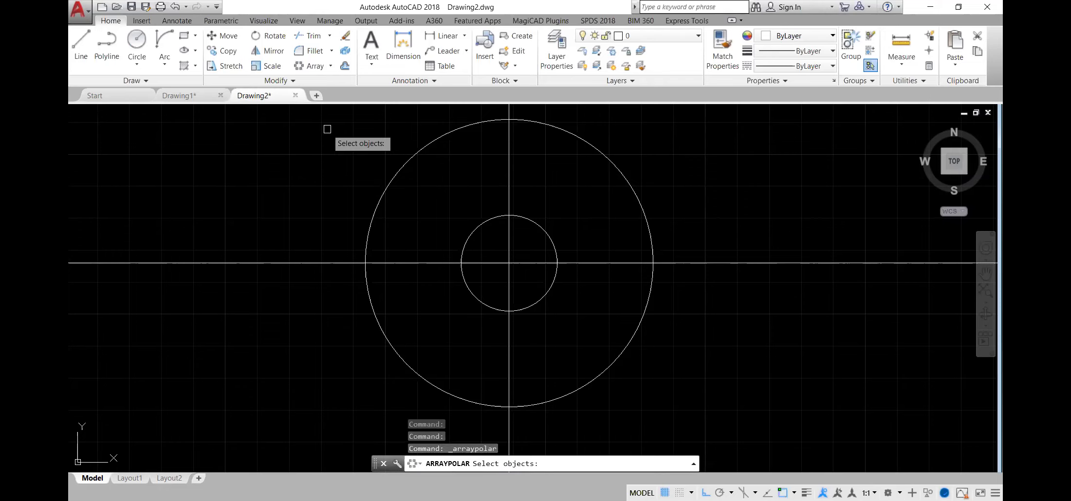
key("Escape")
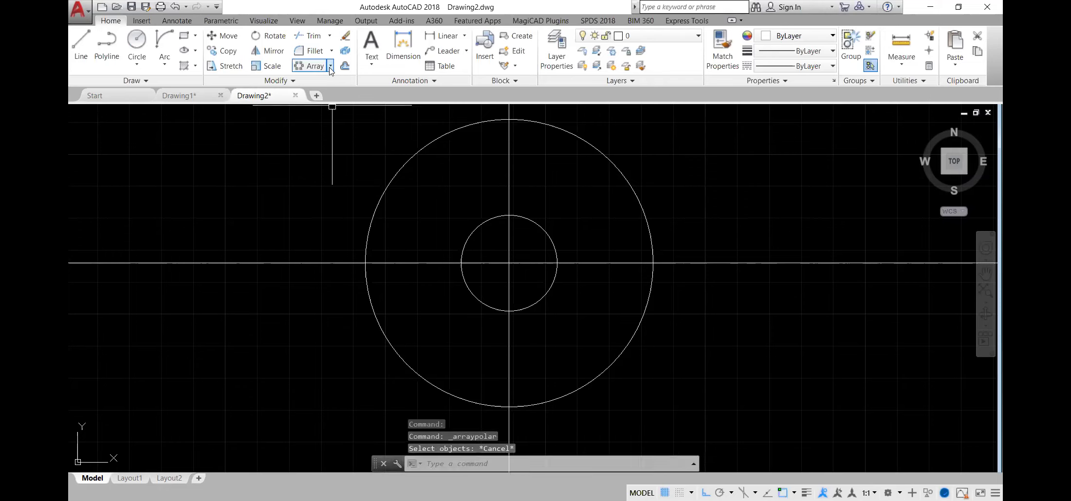
left_click(330, 68)
left_click(330, 68)
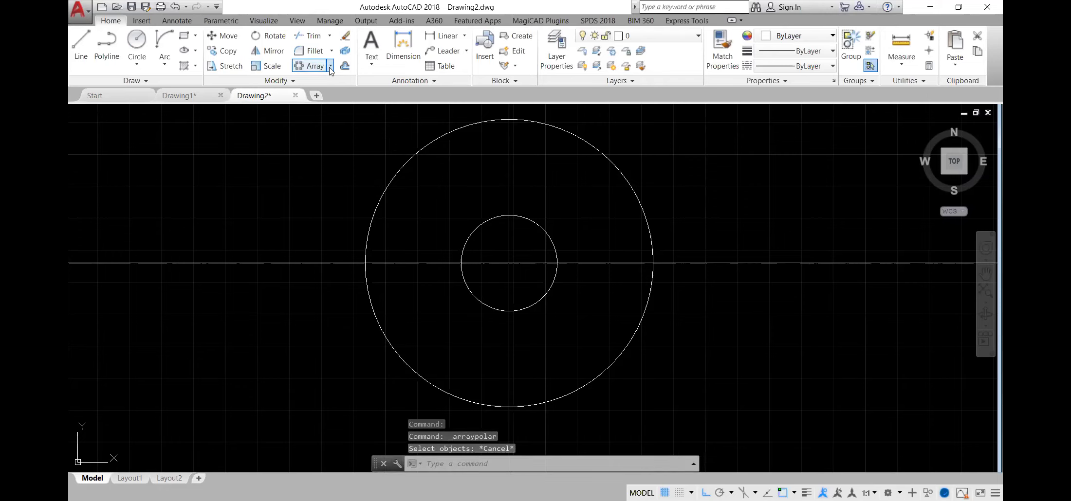
- Create an associative polar array of the 30-diameter circle about the outer circle's centre with 6 items filling 360 degrees
left_click(330, 68)
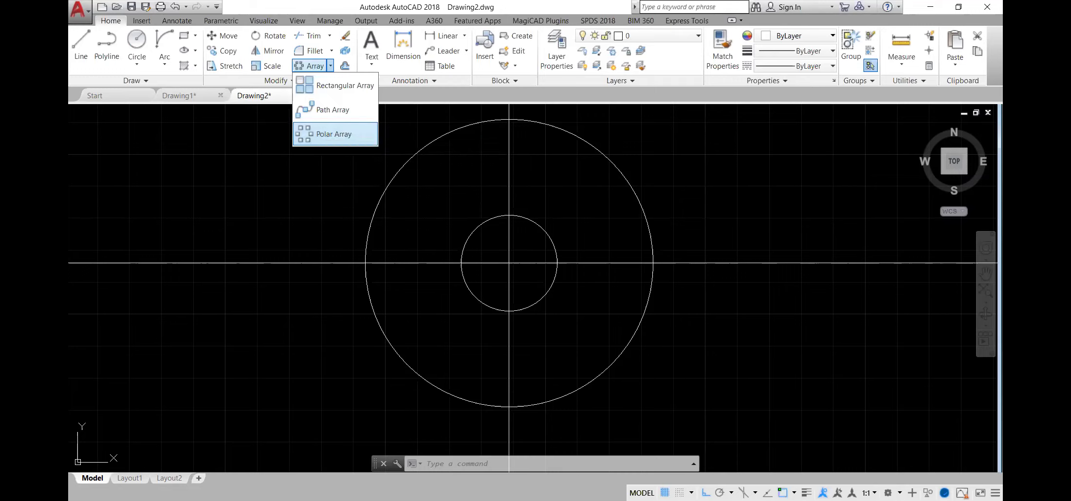
left_click(341, 134)
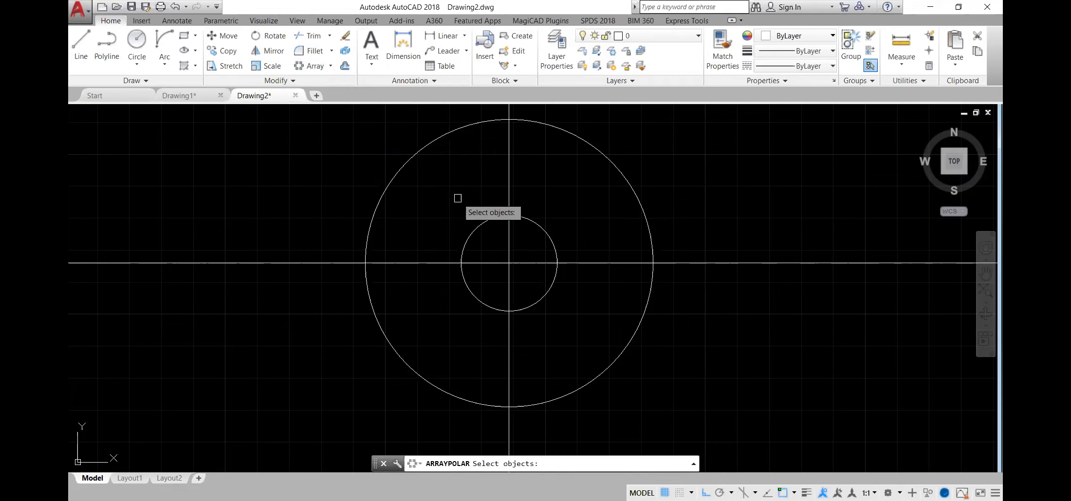
left_click(482, 221)
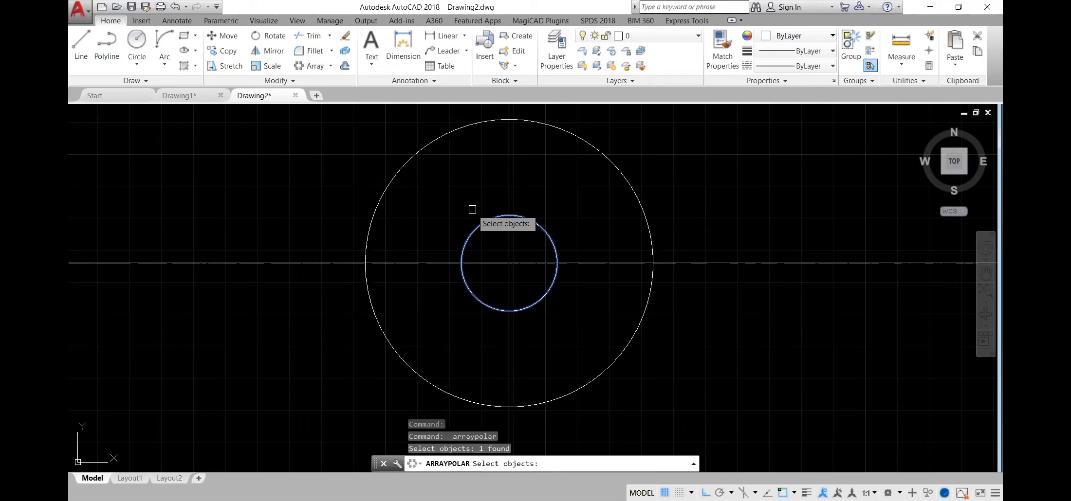
key("Return")
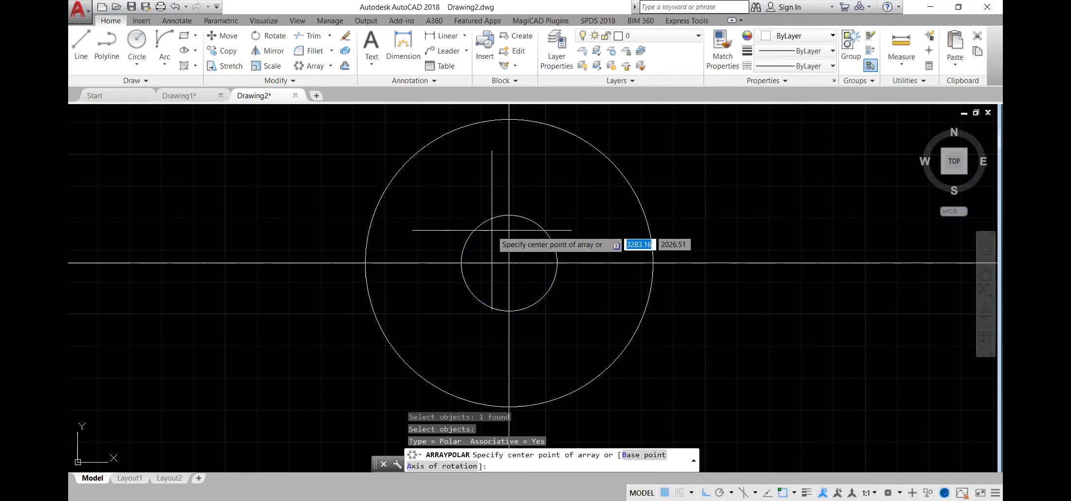
left_click(509, 263)
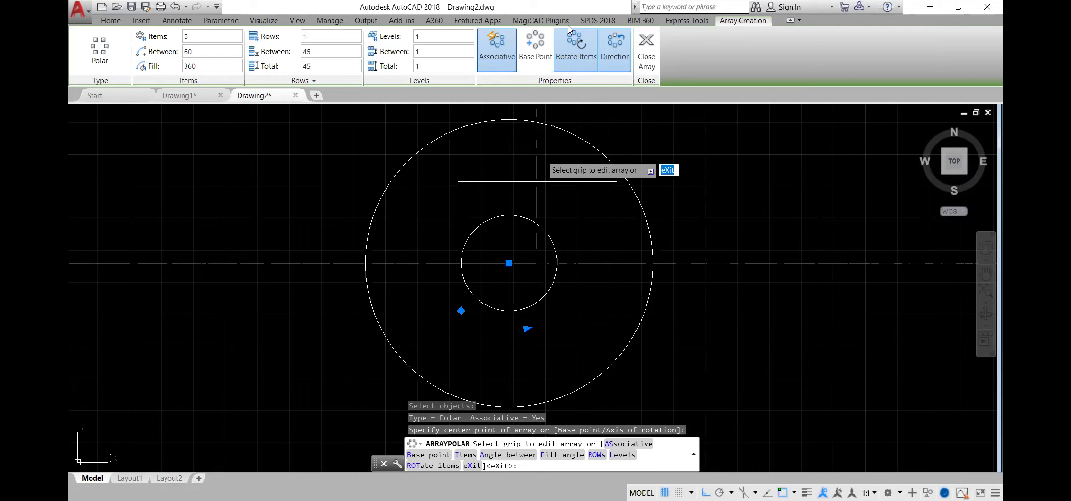
left_click(636, 445)
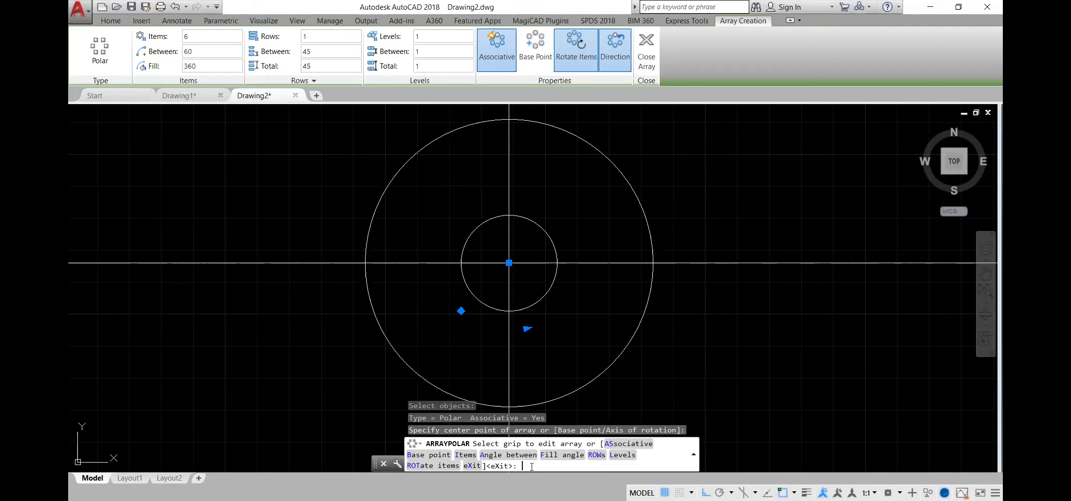
left_click(471, 460)
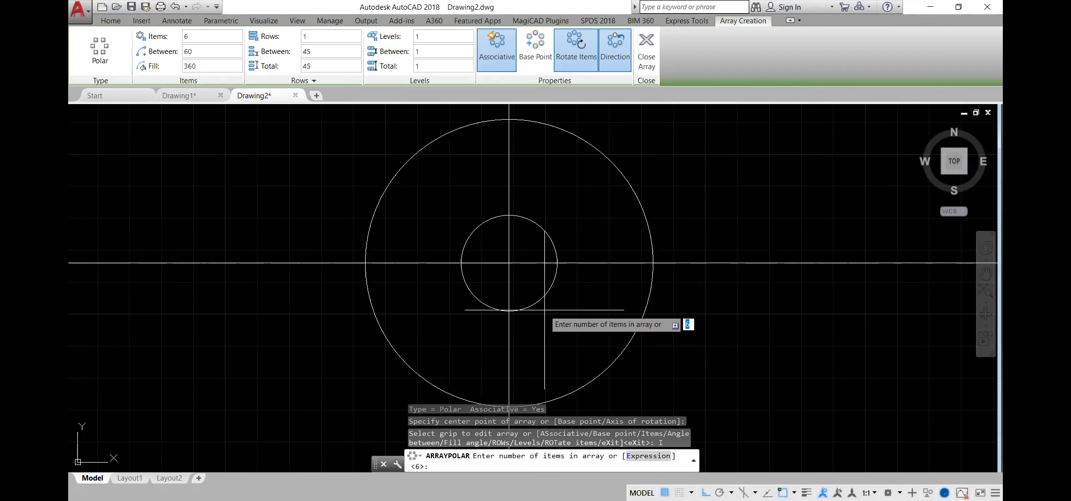
key("Return")
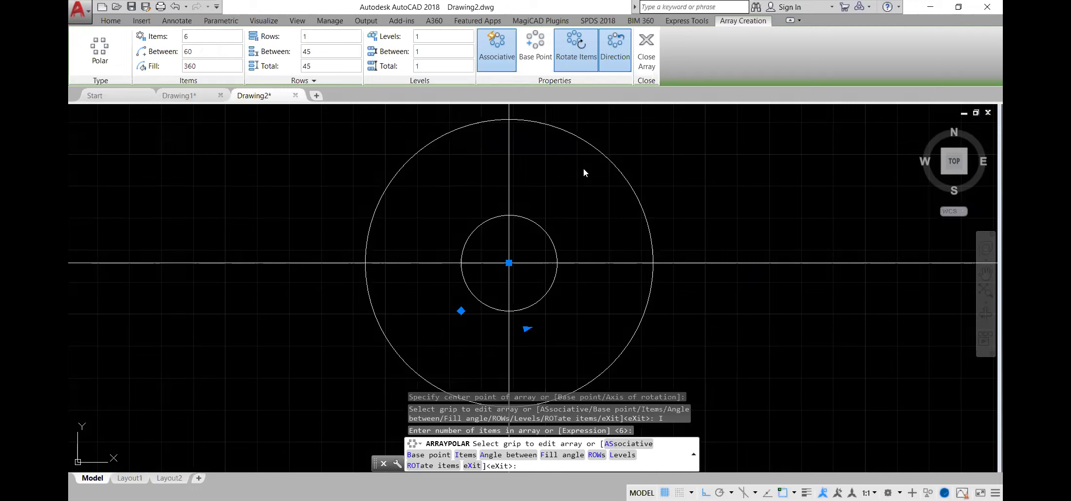
left_click(651, 58)
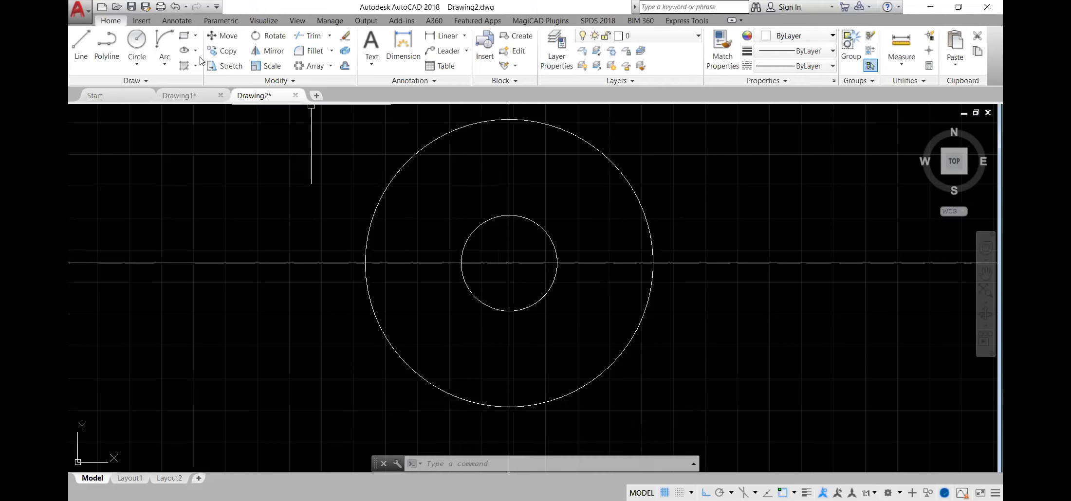
- Repeat the polar array on the central circle, using the construction-line intersection as its centre and 6 as the number of items
left_click(331, 66)
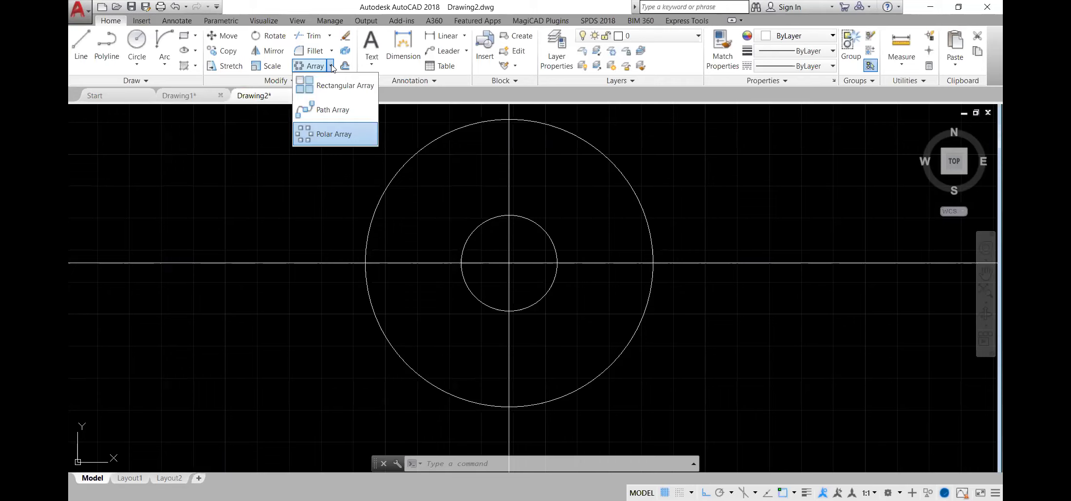
left_click(337, 137)
left_click(475, 229)
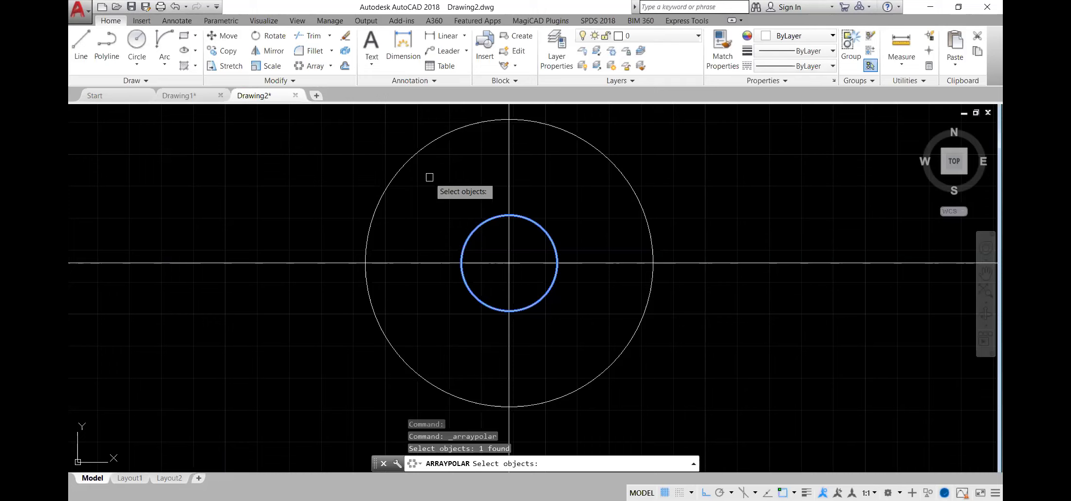
key("Return")
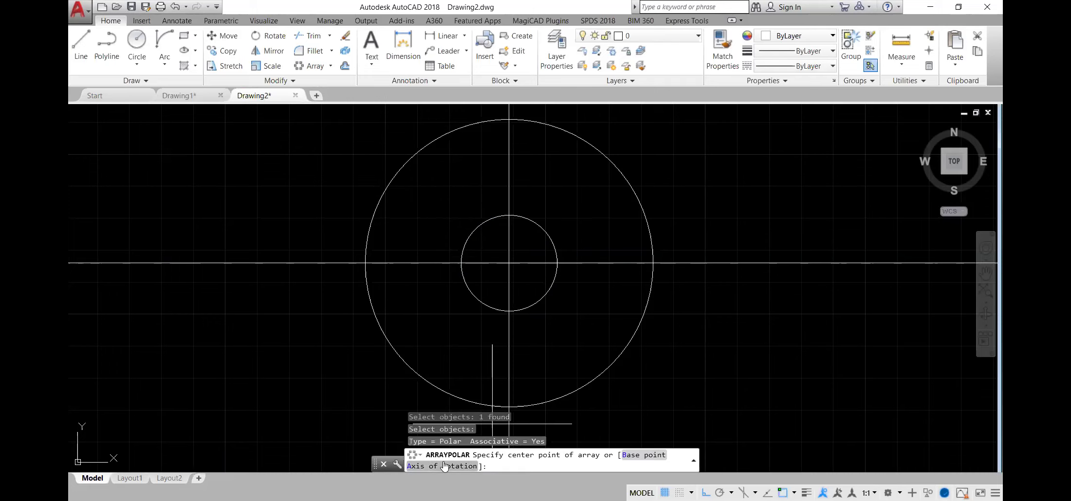
left_click(509, 263)
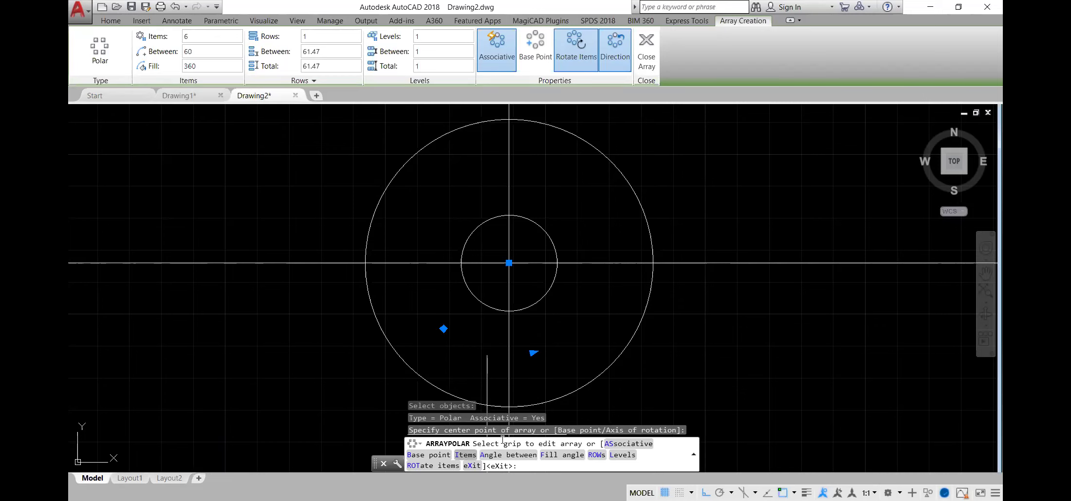
left_click(470, 460)
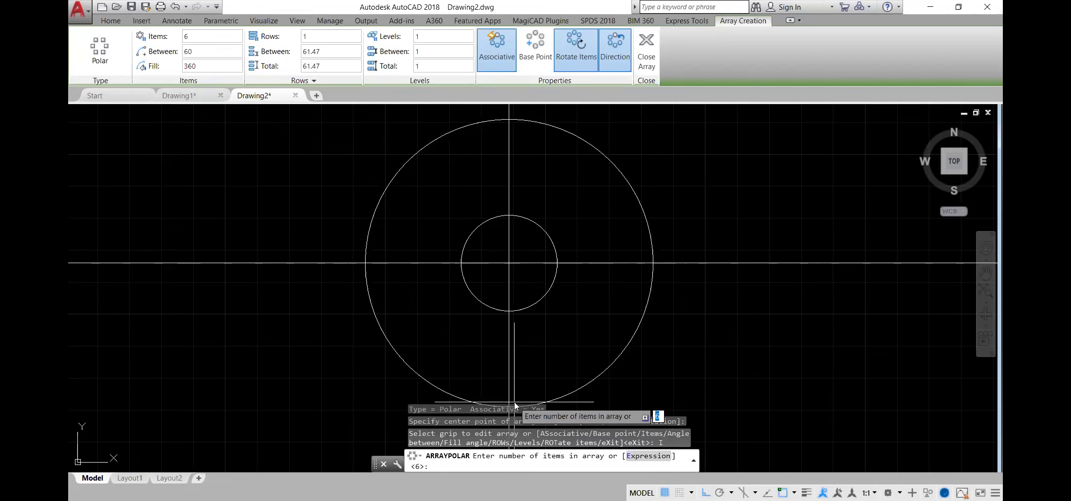
key("Return")
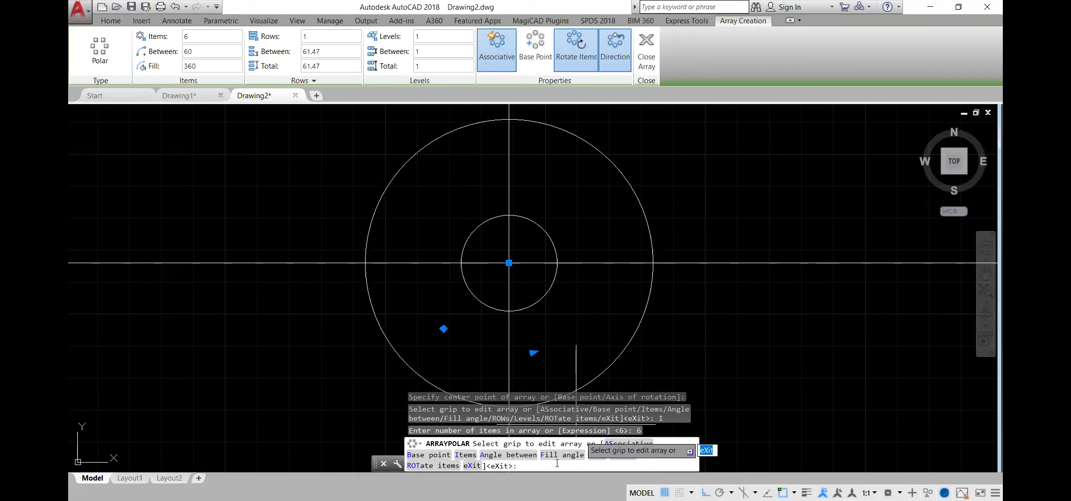
key("Return")
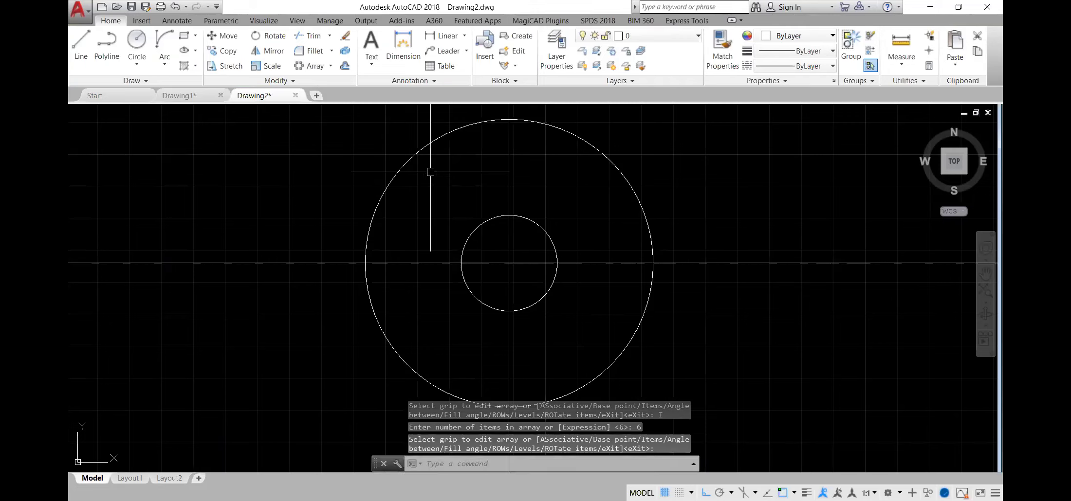
left_click(330, 66)
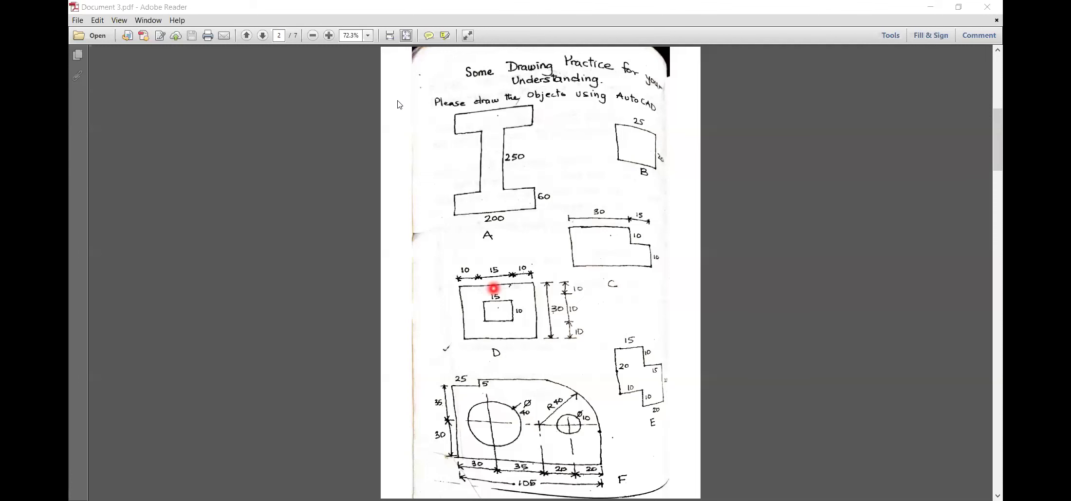
- Switch back to AutoCAD and draw a vertical and a horizontal construction line through one point in the empty drawing area
key("alt+Tab")
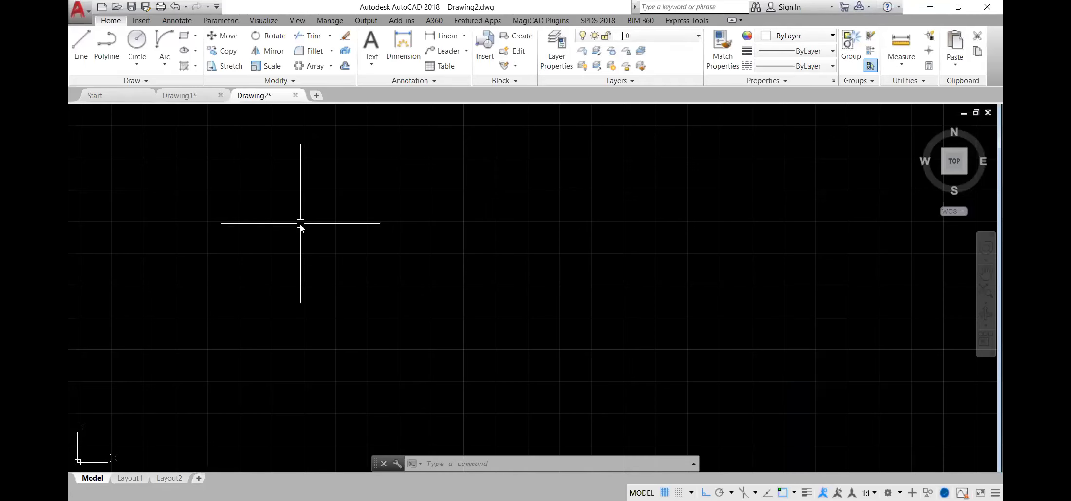
type("XL")
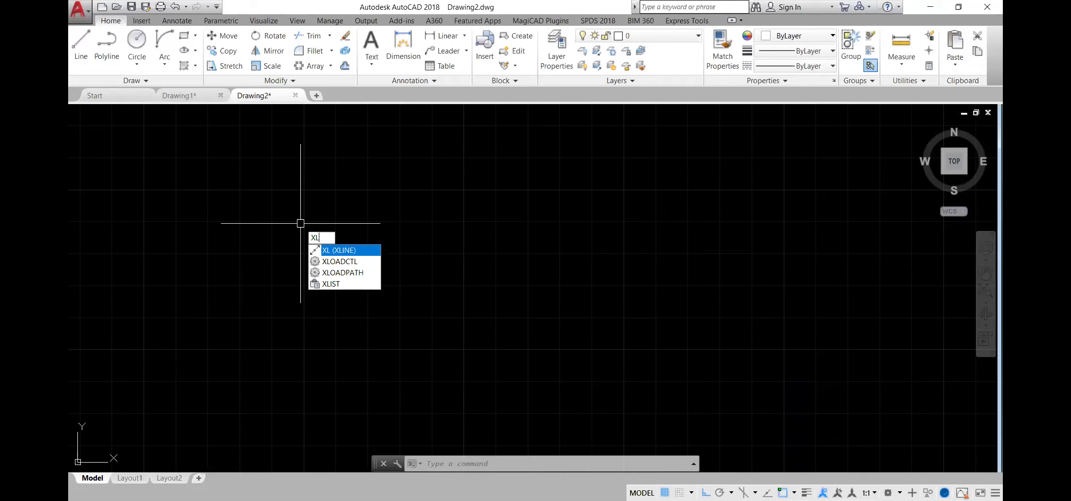
key("Return")
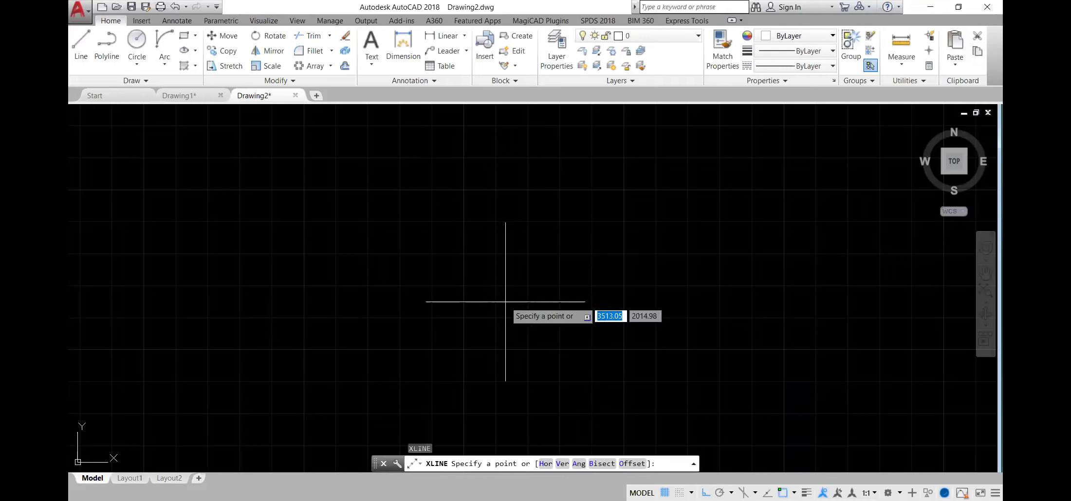
left_click(300, 184)
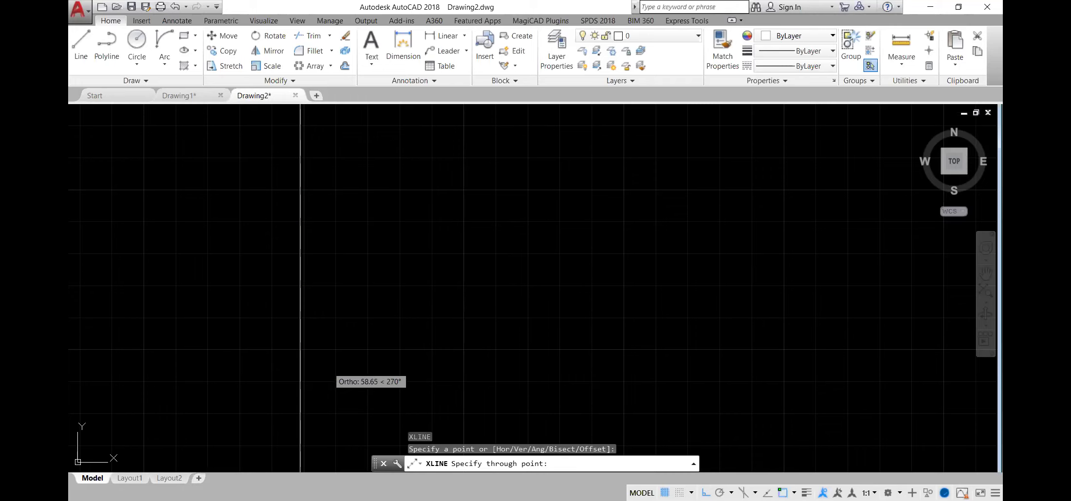
left_click(328, 368)
left_click(586, 321)
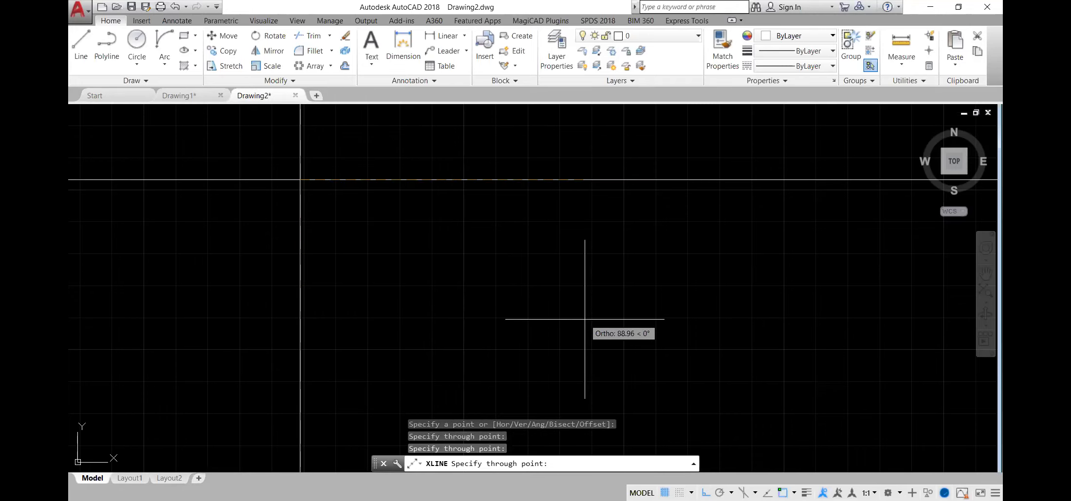
- Offset the vertical construction line successively to the right by 30, 35, 20 and 20, following figure F in the reference PDF
middle_click_drag(509, 173, 533, 386)
left_click_drag(533, 386, 425, 378)
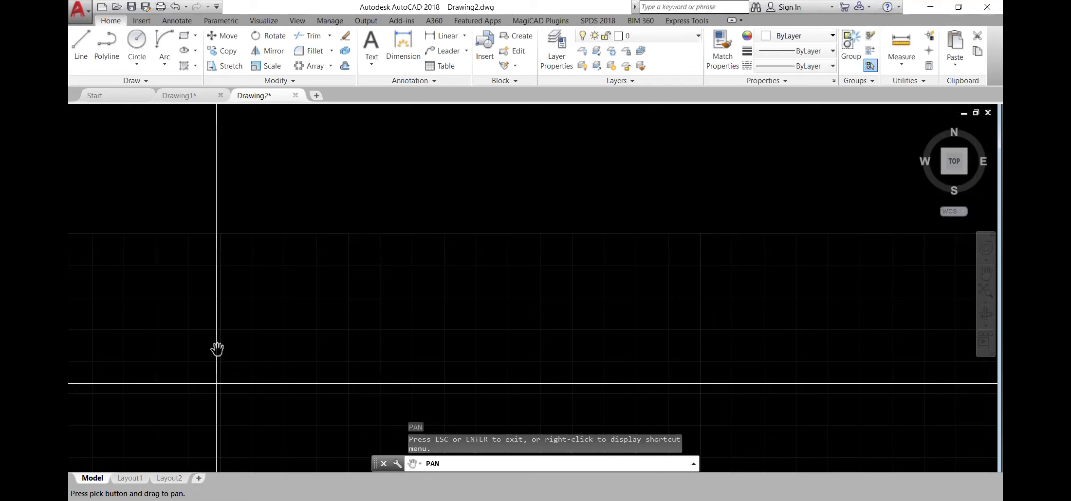
key("Escape")
type("OF")
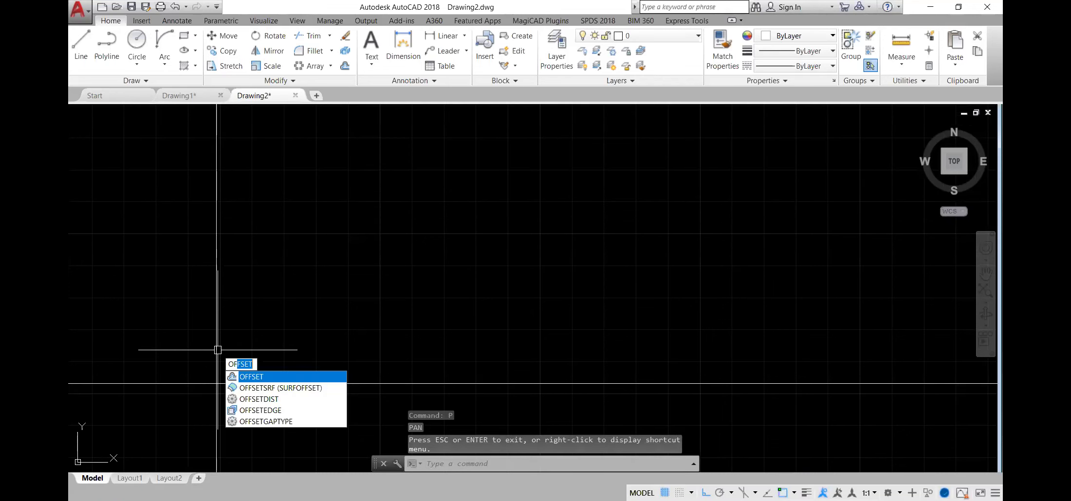
key("Return")
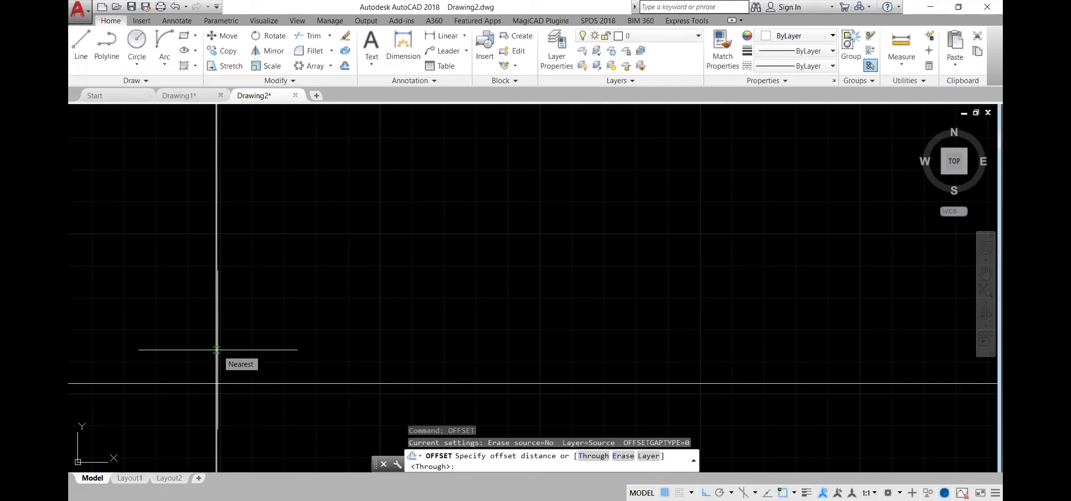
key("alt+Tab")
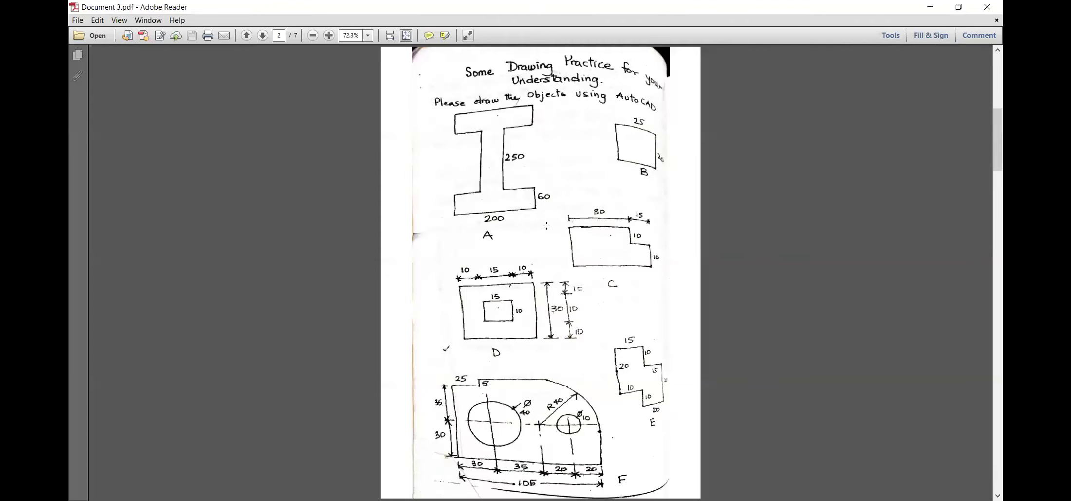
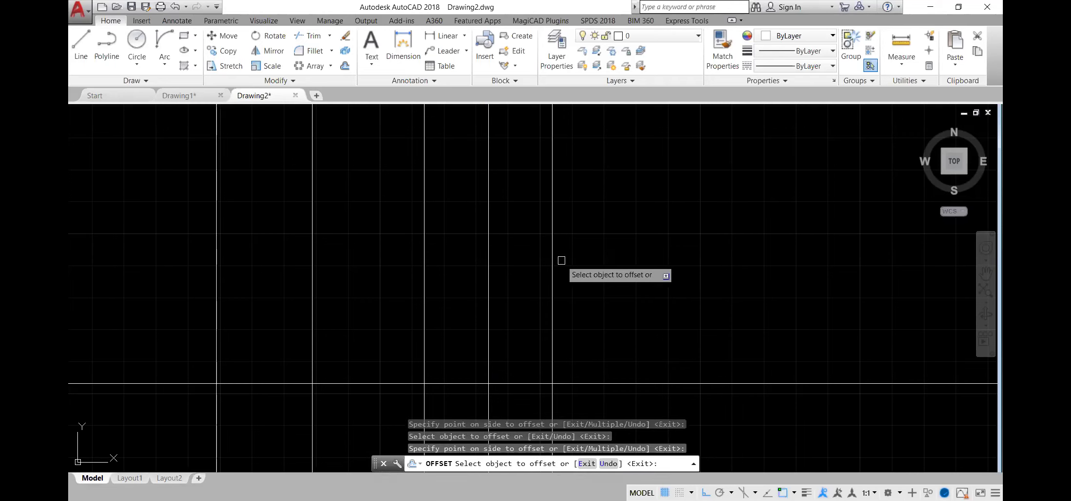
key("Escape")
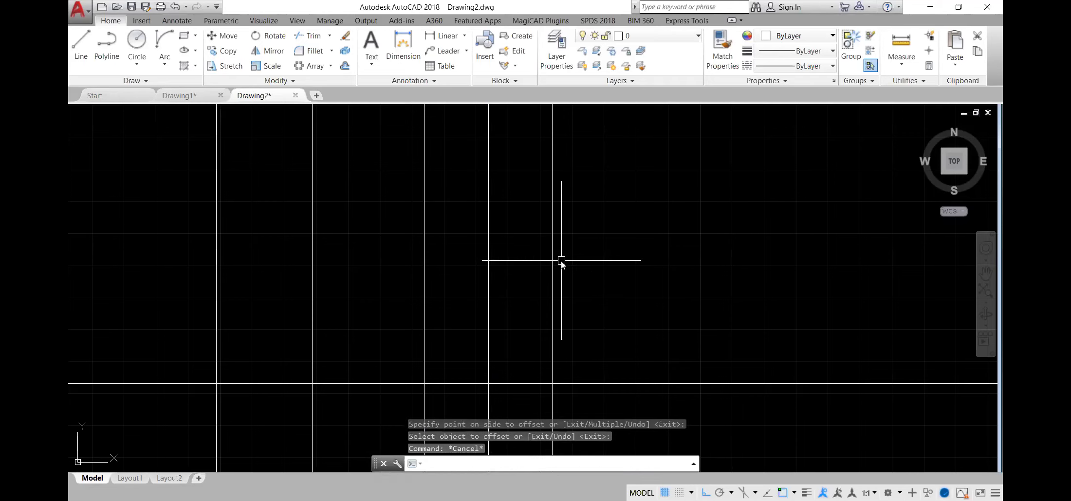
- Offset the horizontal construction line upward by 30
type("o")
key("Return")
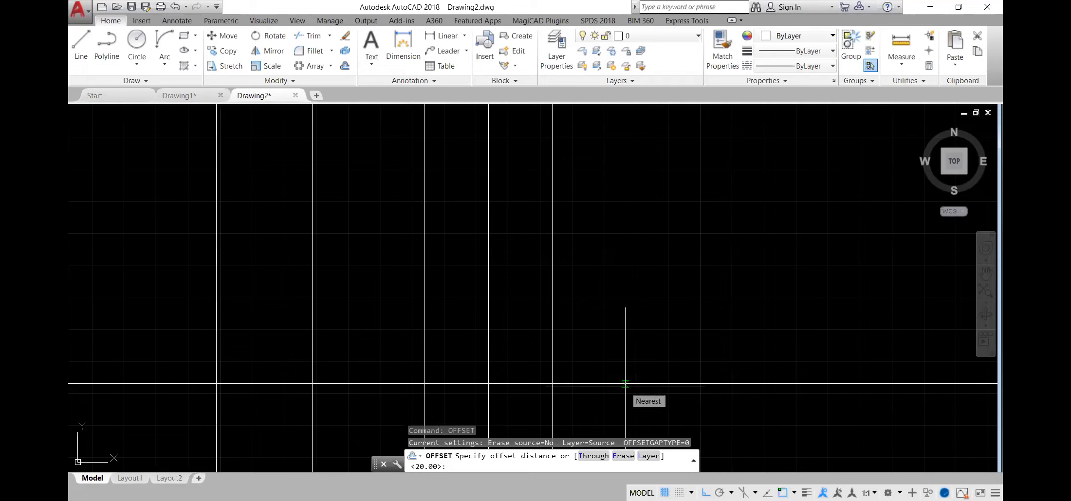
type("30")
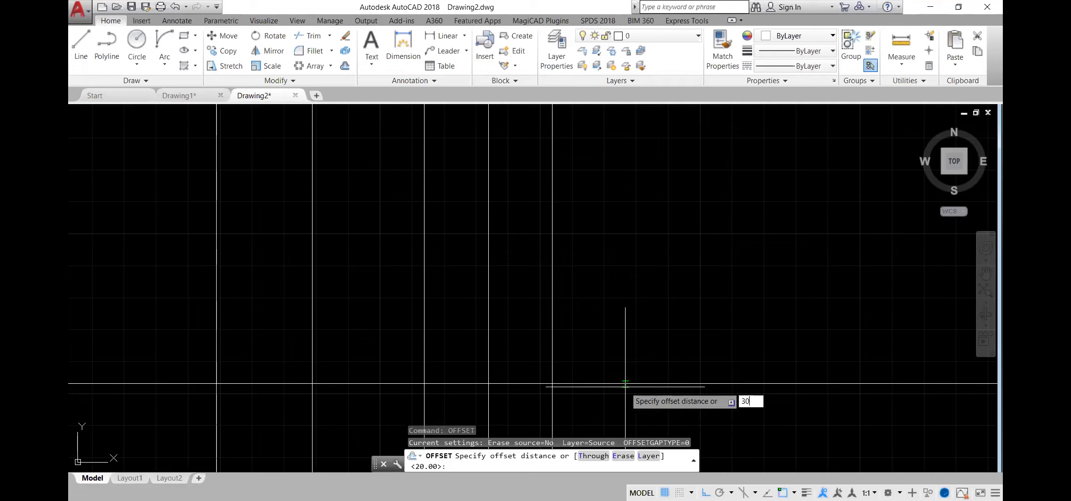
key("Return")
left_click(624, 383)
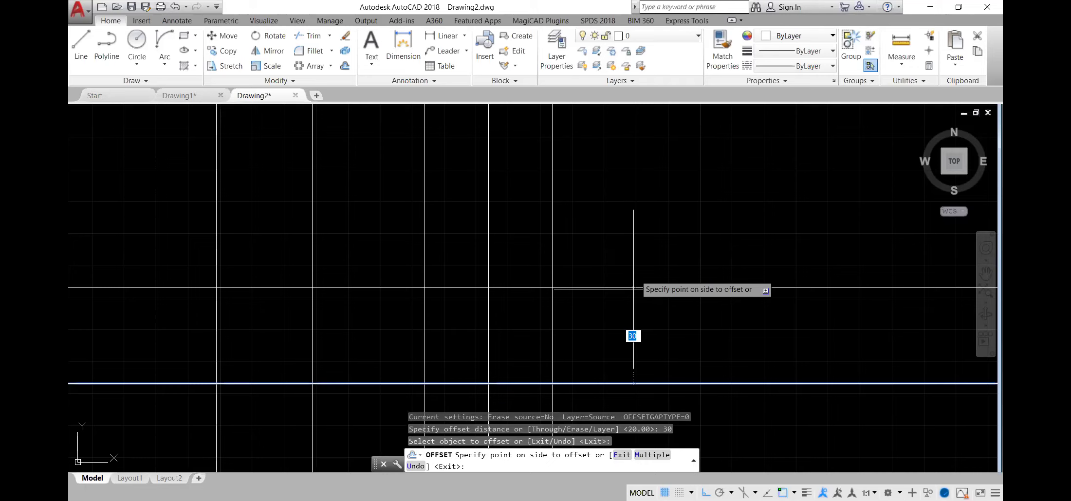
left_click(633, 302)
key("Return")
- Offset the newly created upper horizontal construction line upward by another 35
key("Return")
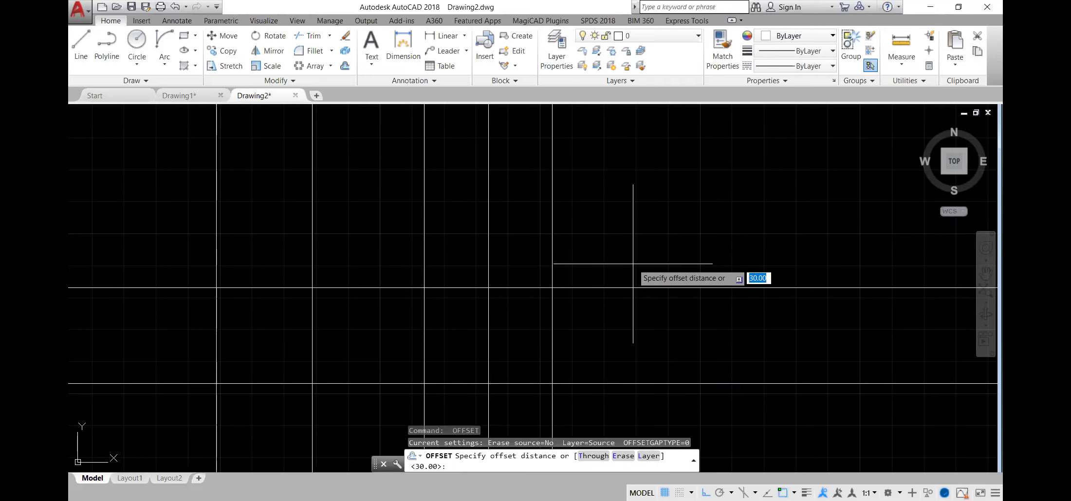
type("35")
key("Return")
left_click(633, 287)
left_click(608, 231)
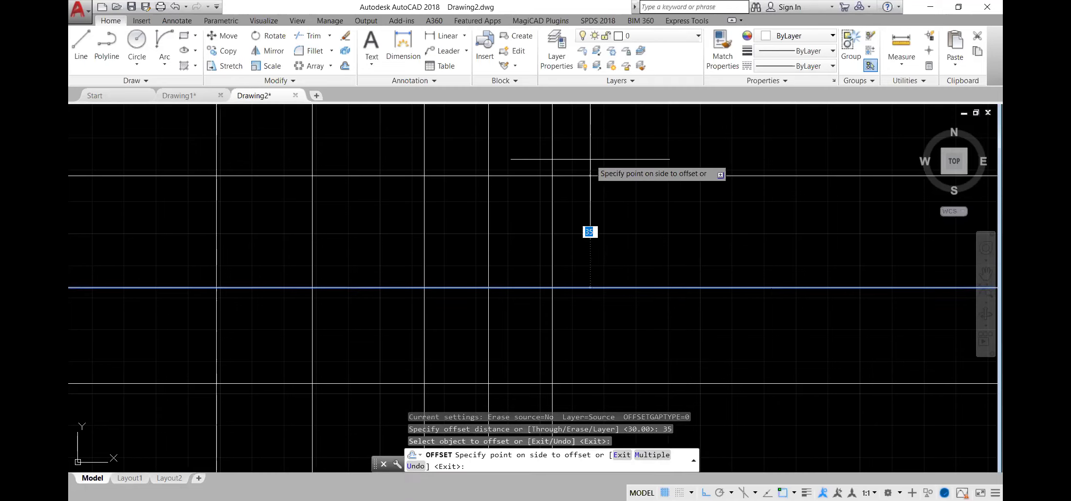
key("Escape")
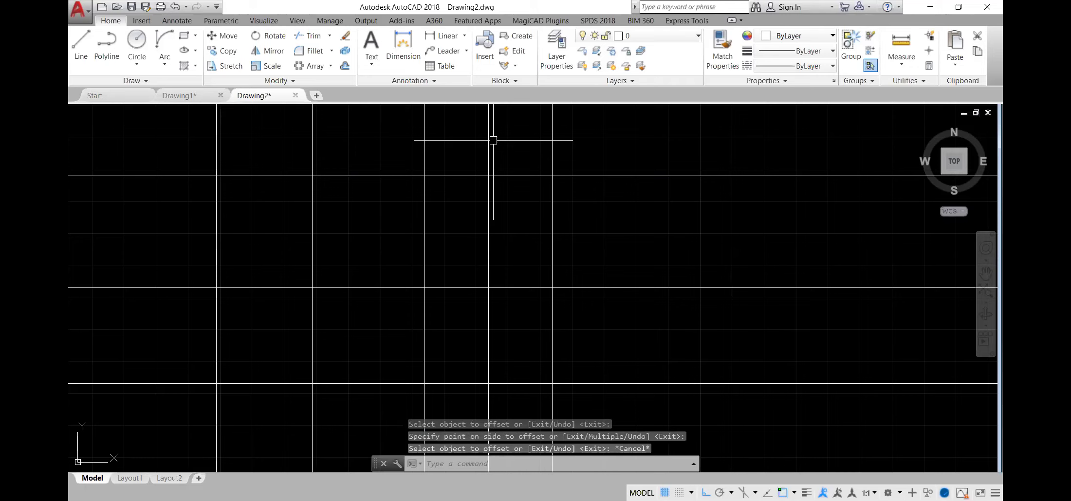
- Check figure F in the reference PDF and draw its large hole with radius 20, centred where the second vertical meets the middle horizontal line
key("alt+Tab")
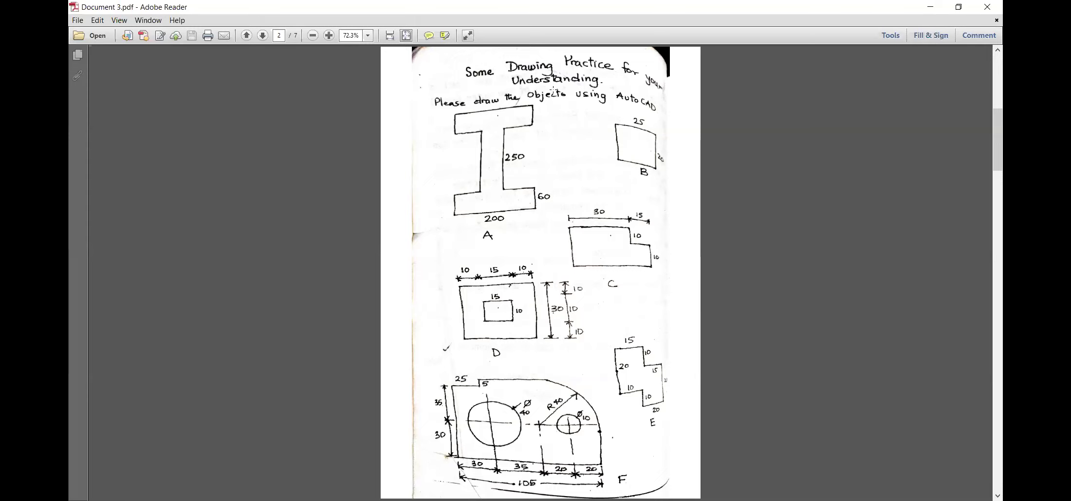
key("alt+Tab")
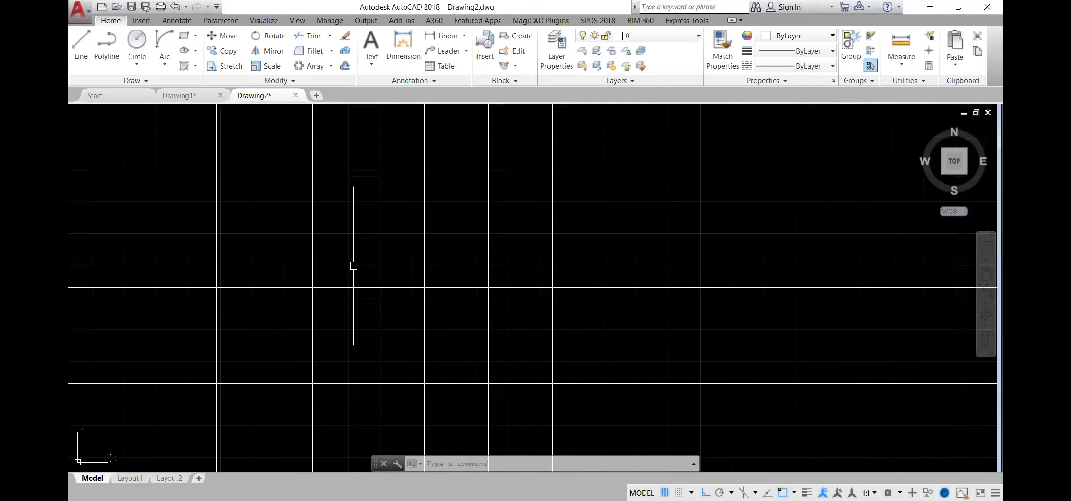
type("c")
key("Return")
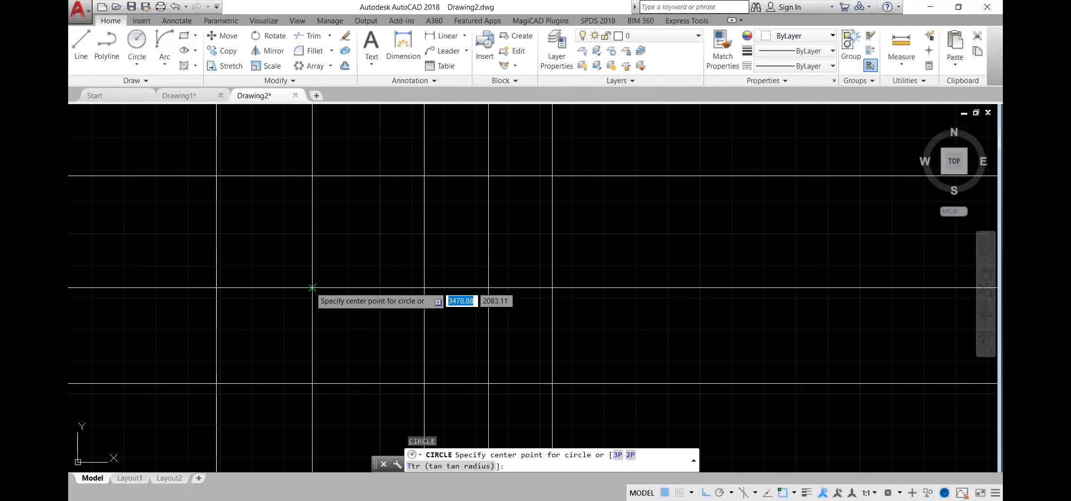
left_click(312, 288)
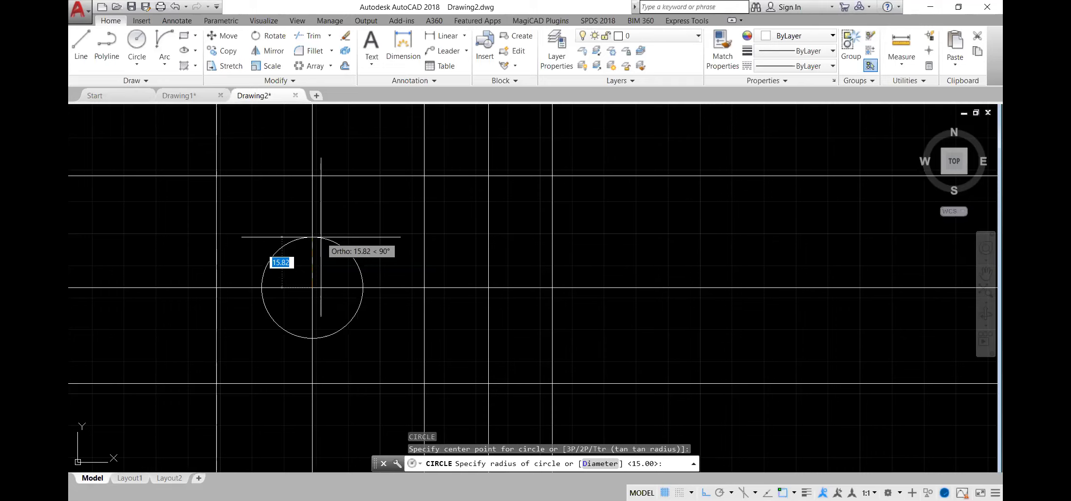
type("20")
key("Return")
- Draw the small hole as a radius 5 circle centred where the fourth vertical line crosses the middle horizontal line
key("Return")
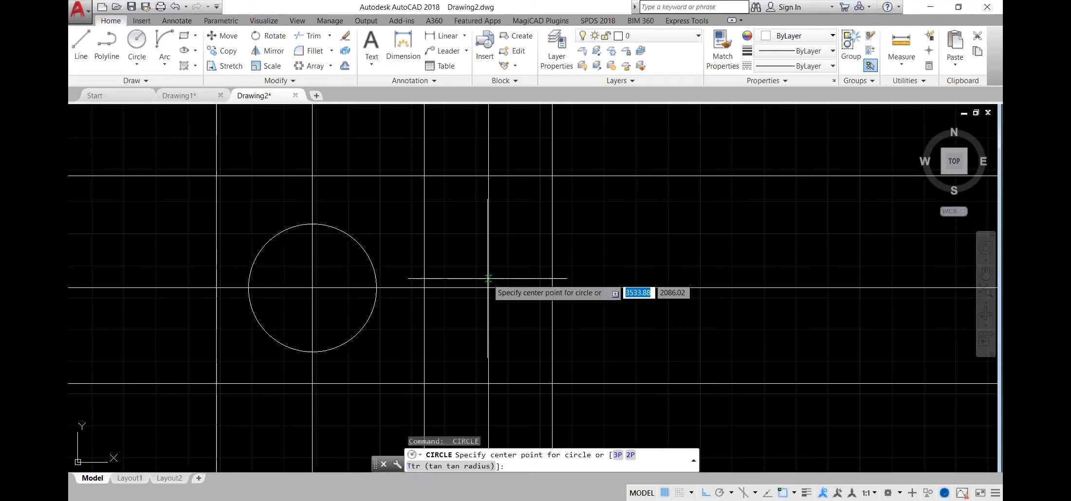
left_click(488, 288)
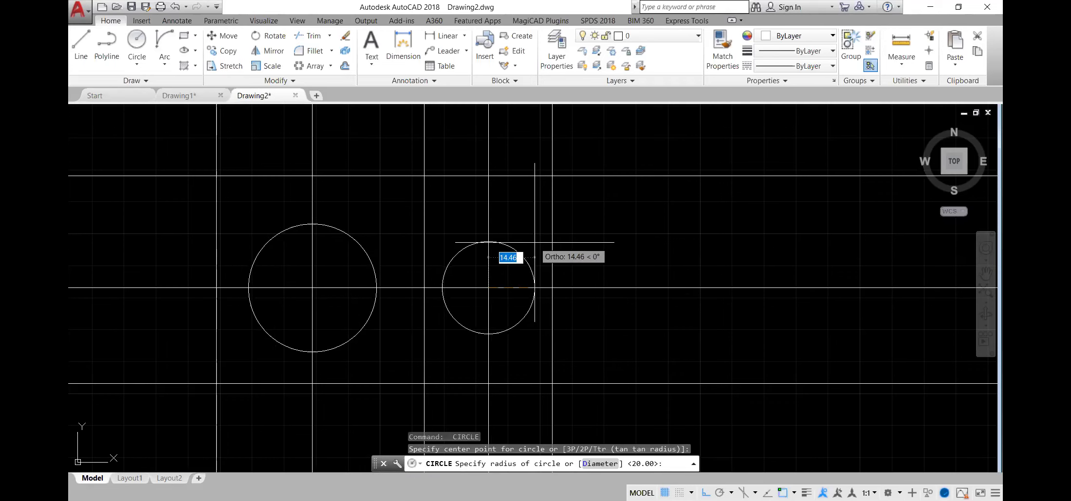
type("5")
key("Return")
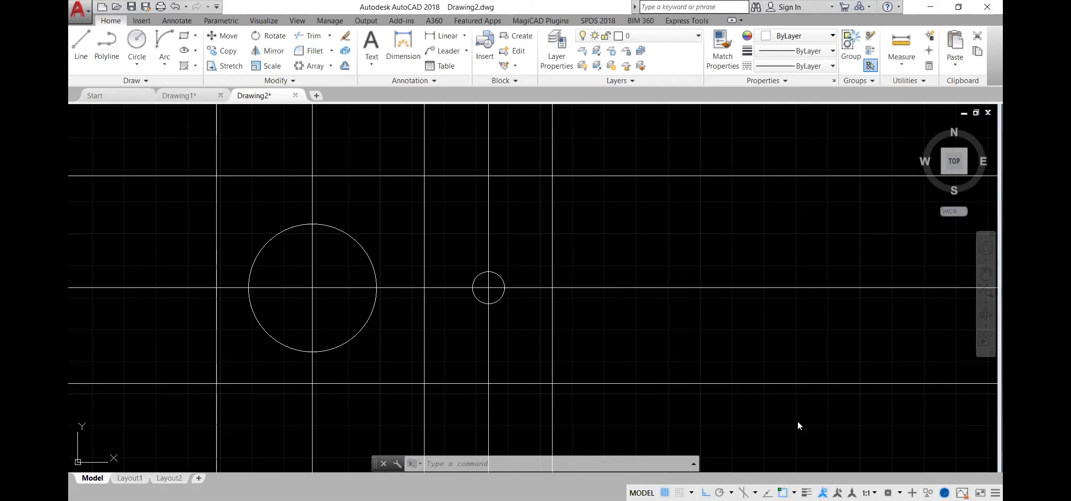
- Review figure F's R40 arc centre in the reference PDF and draw a radius 40 circle where the third vertical meets the middle horizontal line
key("alt+Tab")
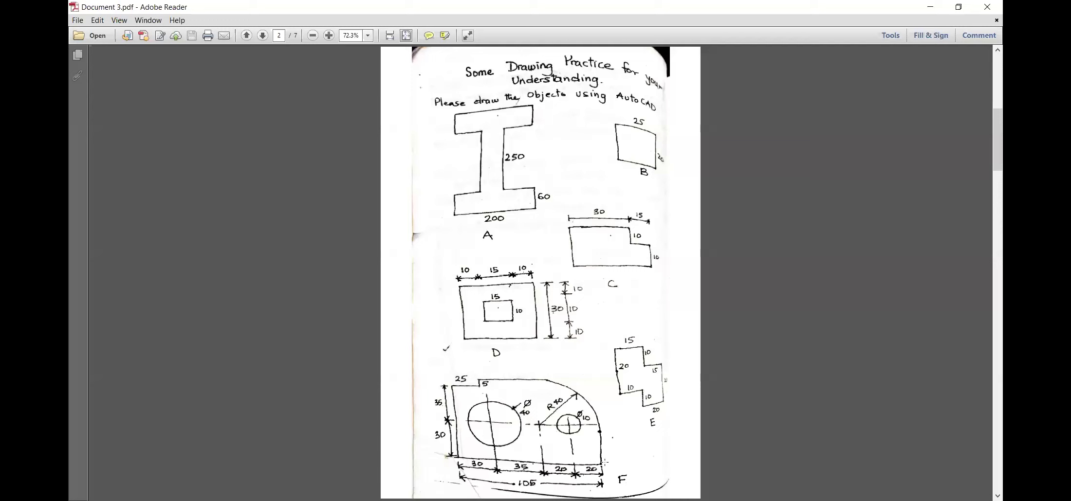
left_click_drag(602, 462, 452, 422)
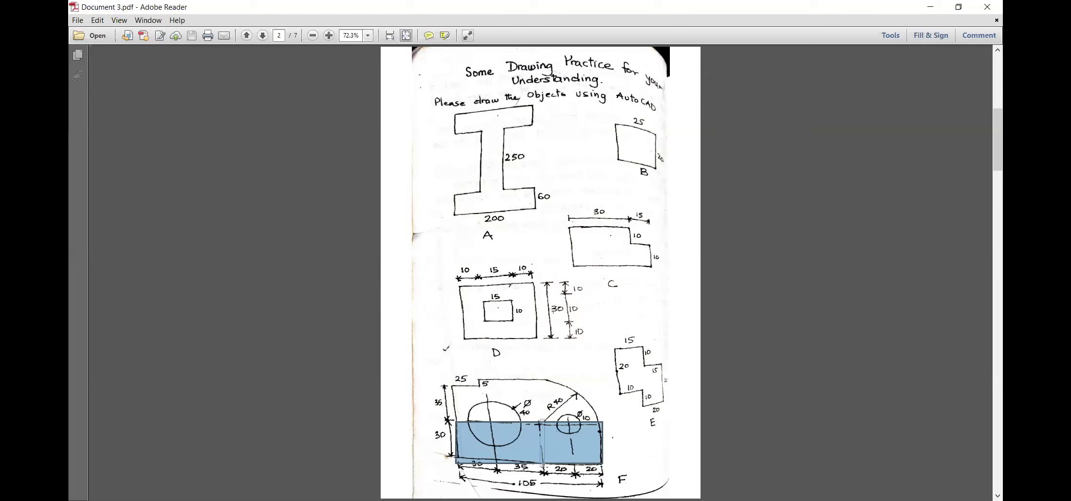
left_click_drag(544, 466, 539, 419)
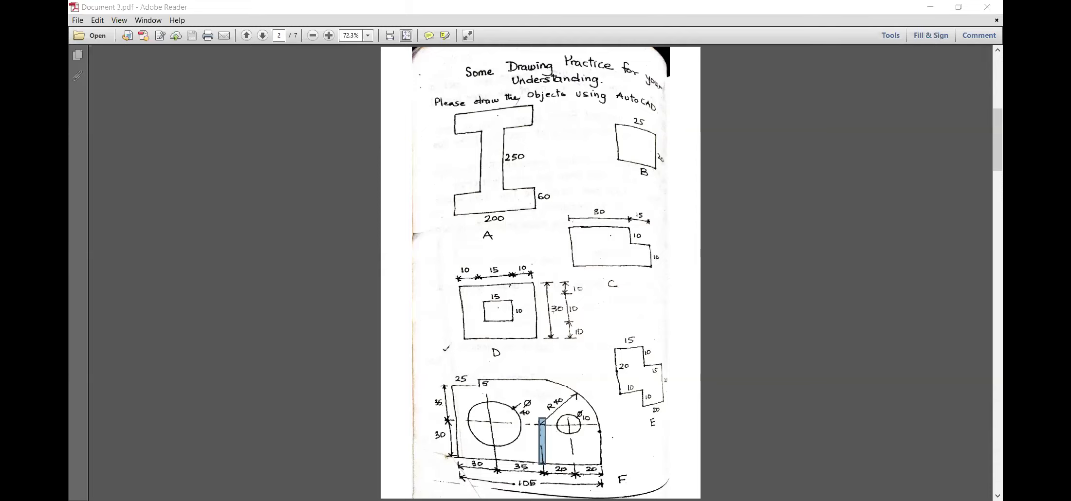
key("alt+Tab")
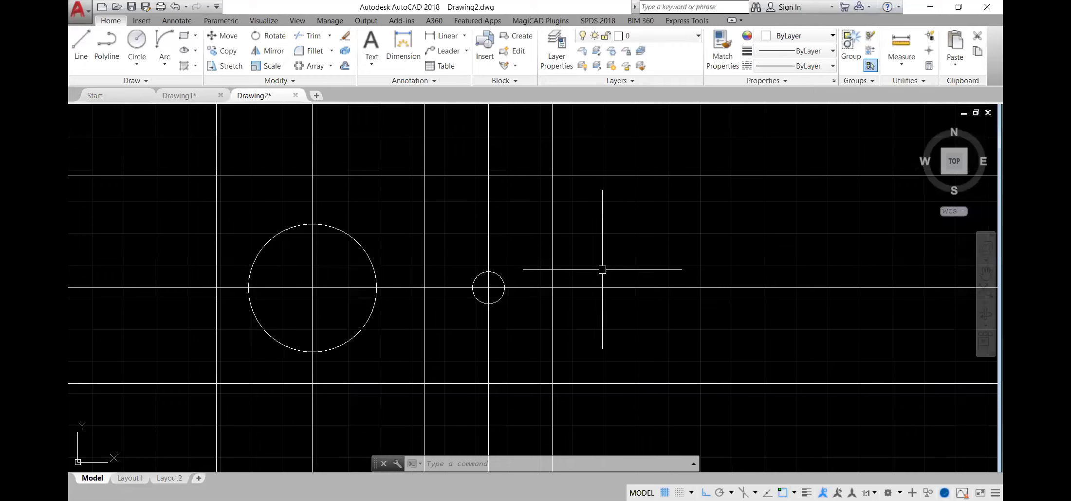
left_click(137, 40)
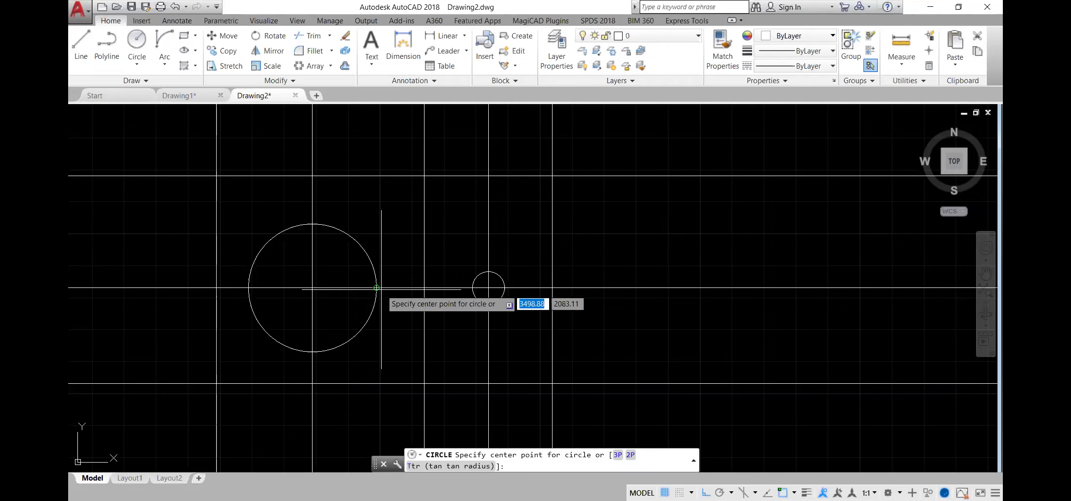
left_click(423, 288)
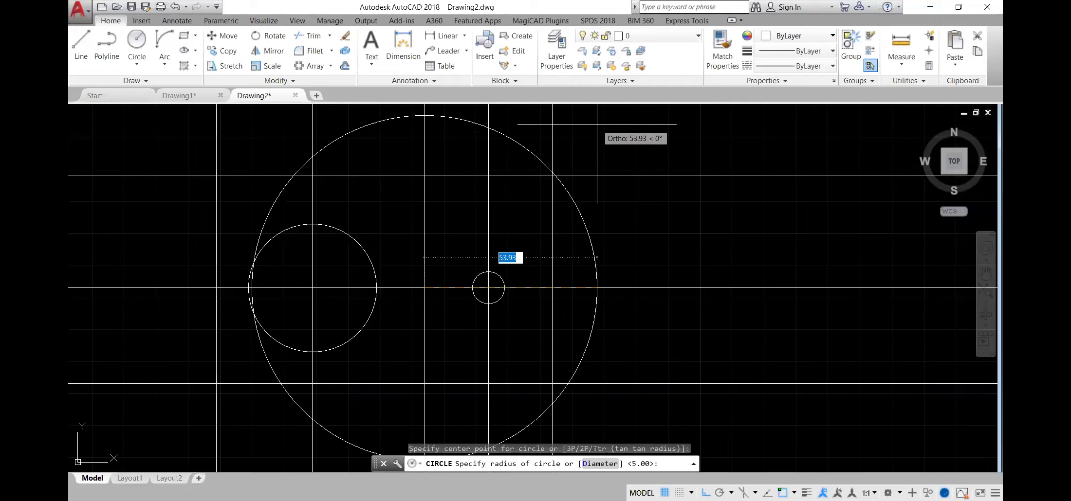
type("40")
key("Return")
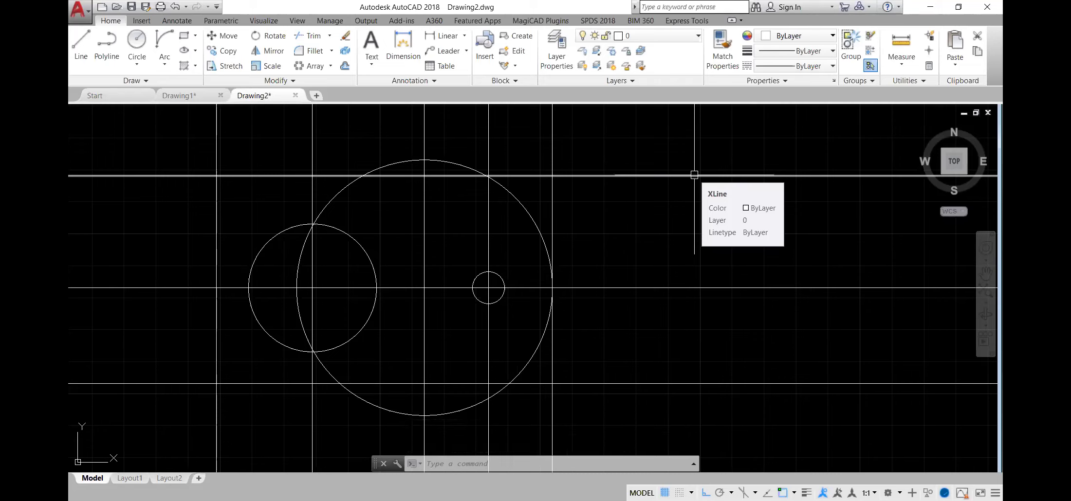
- Trim the construction lines extending beyond all four sides of the plate rectangle, using all objects as cutting edges
type("tr")
key("Return")
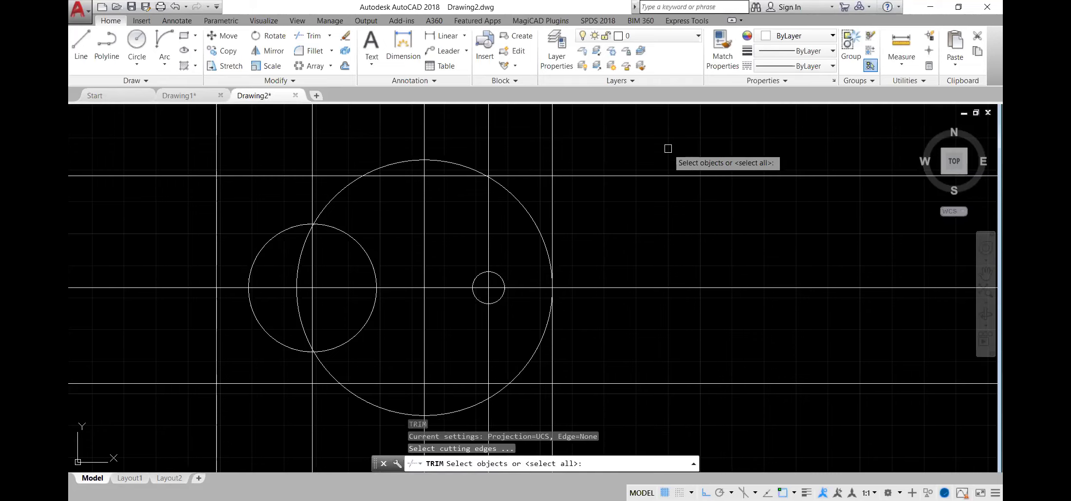
key("Return")
left_click(629, 122)
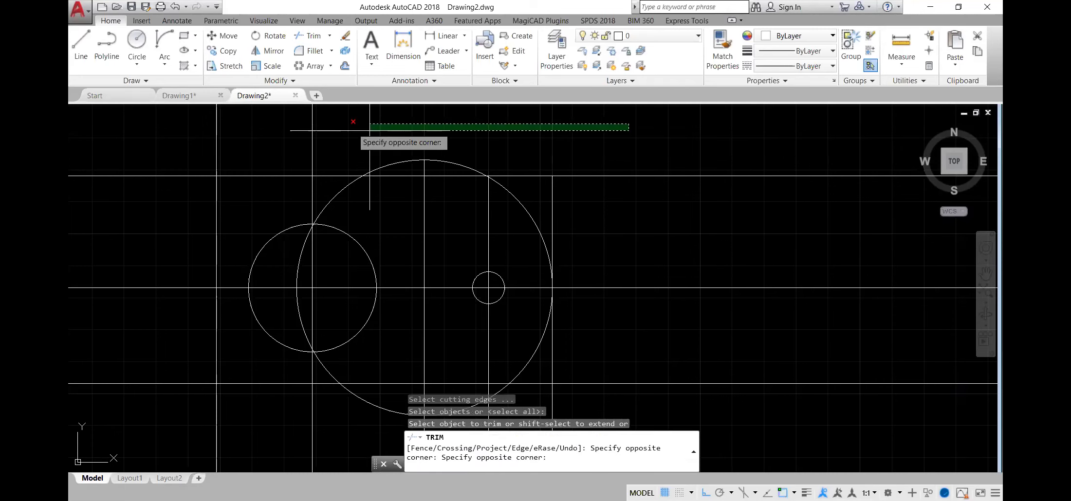
left_click(126, 122)
left_click(129, 125)
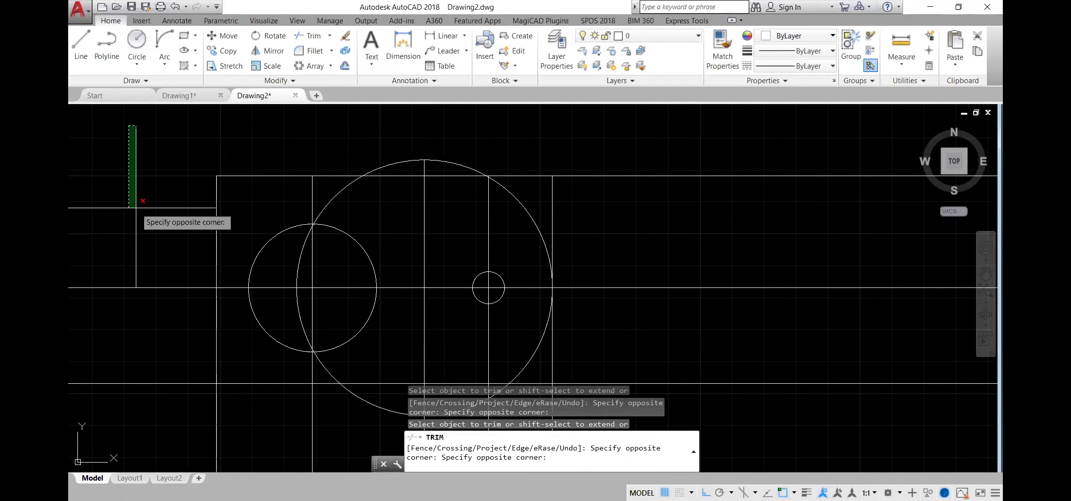
left_click(147, 407)
left_click(163, 411)
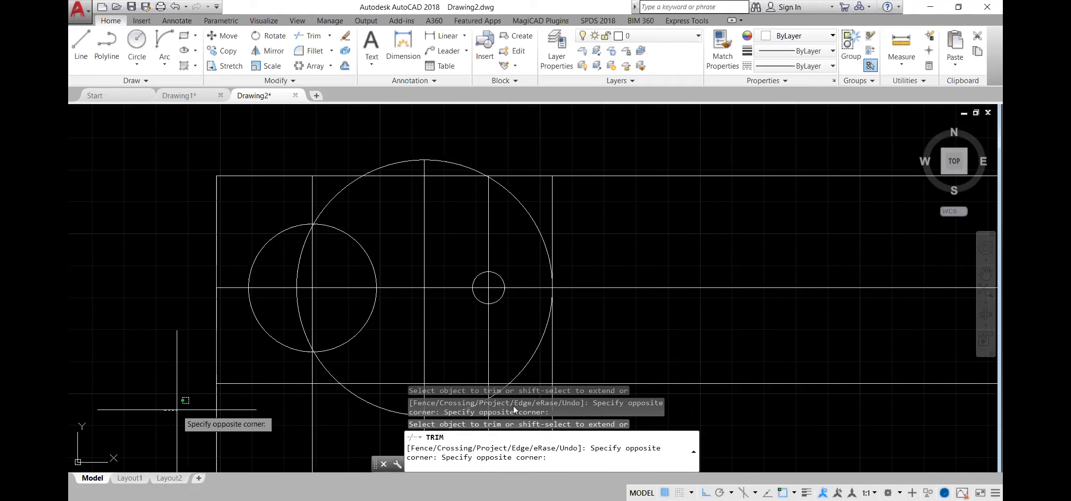
left_click(681, 413)
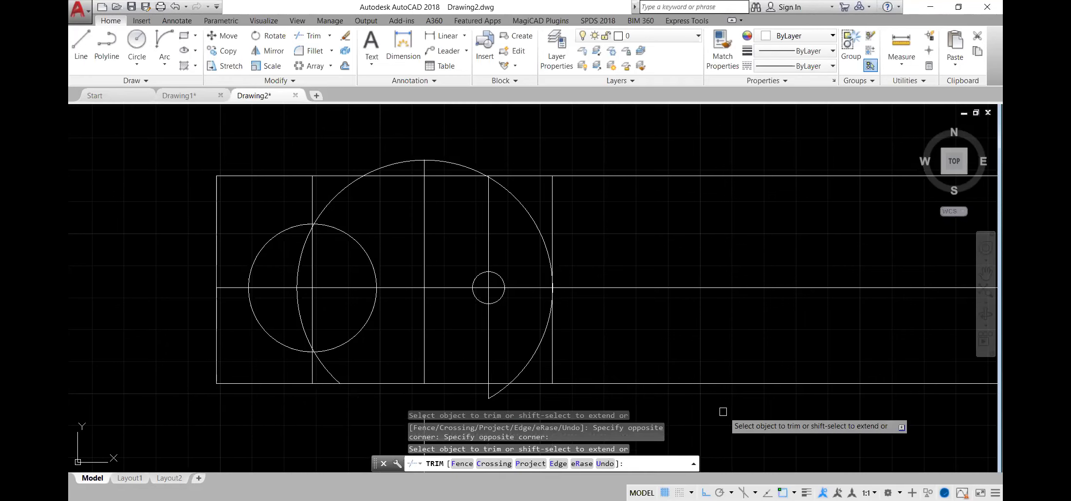
left_click(734, 417)
left_click(647, 151)
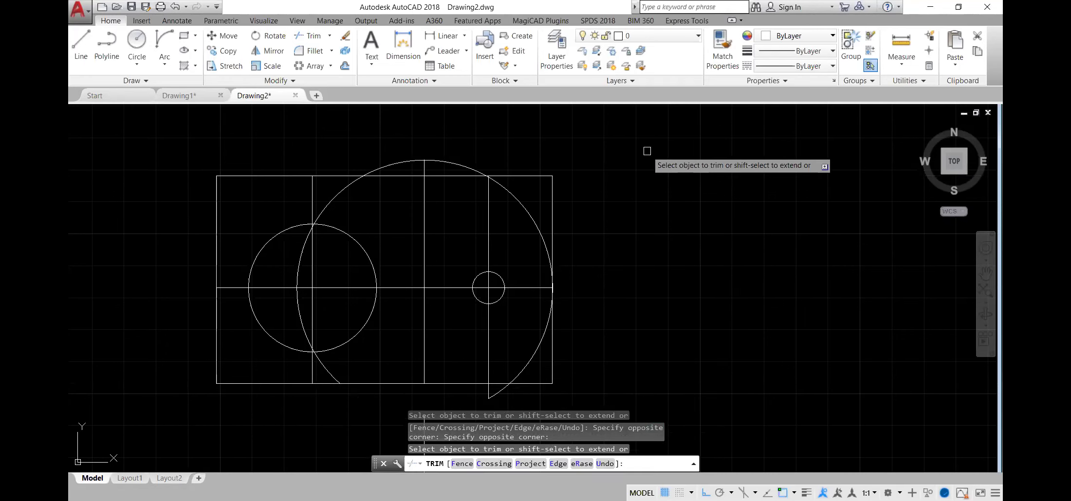
key("Return")
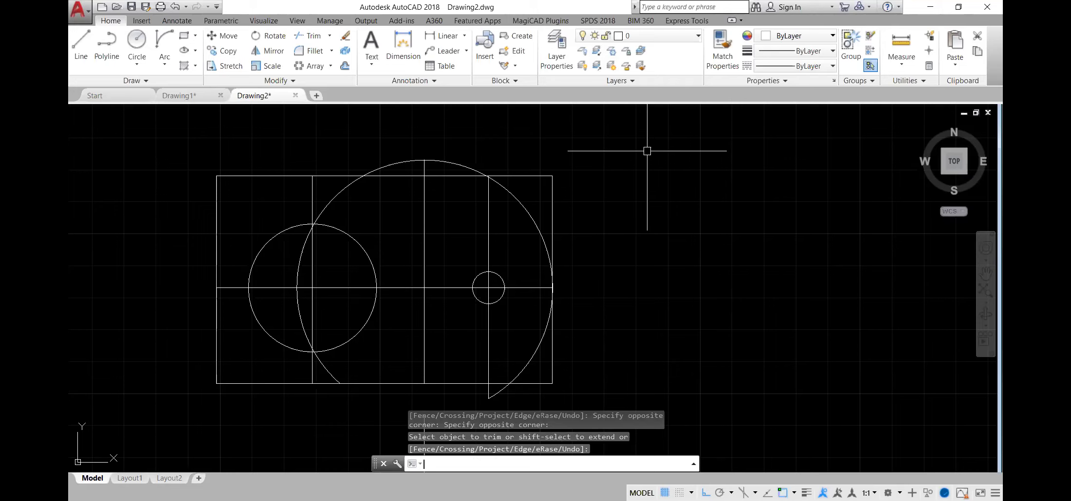
key("Return")
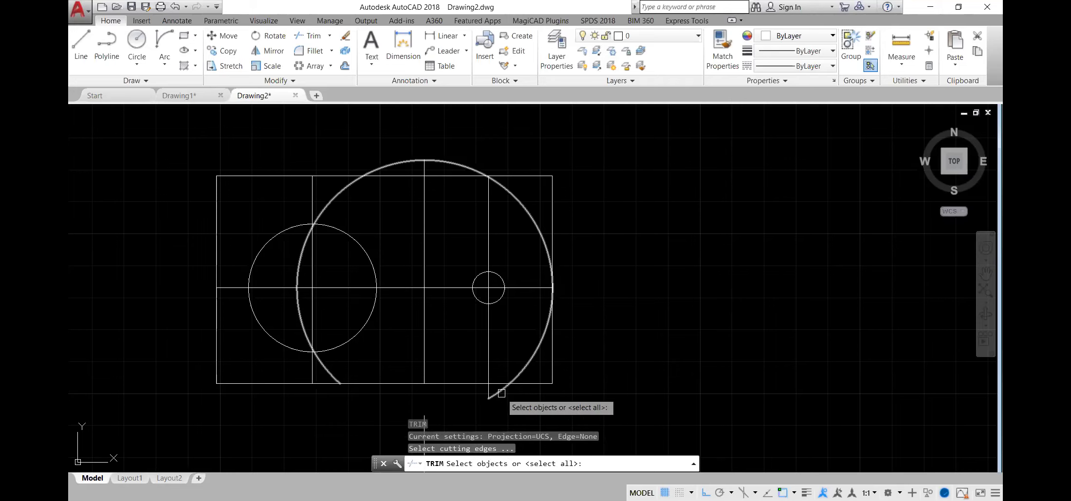
left_click(545, 326)
key("Escape")
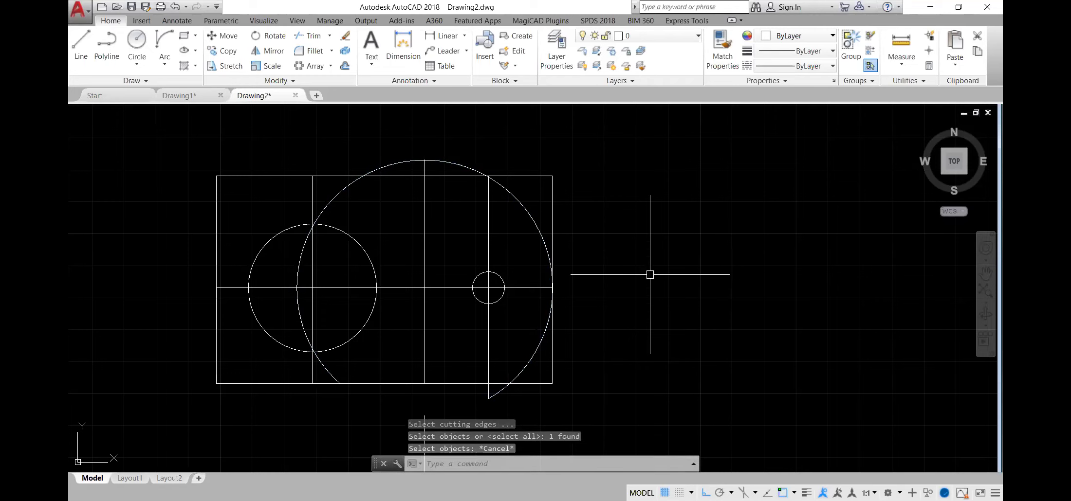
- Trim the R40 circle back to the arc at the plate's upper-right corner, using all objects as cutting edges
key("Return")
key("Return")
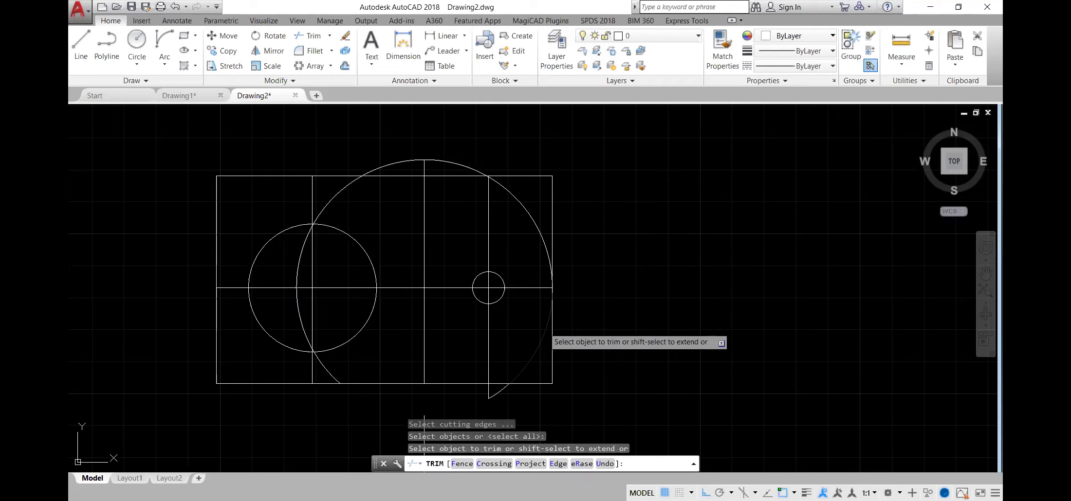
left_click(544, 326)
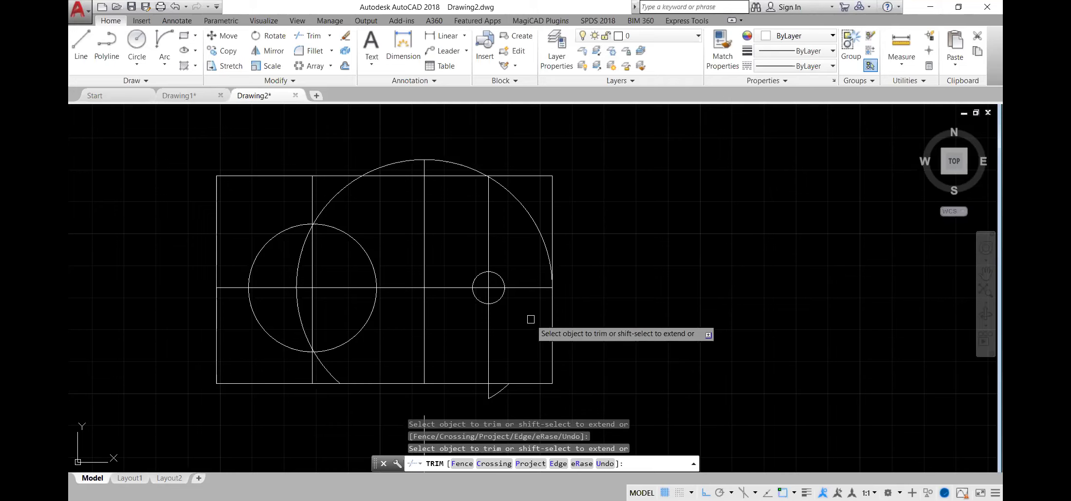
left_click(340, 194)
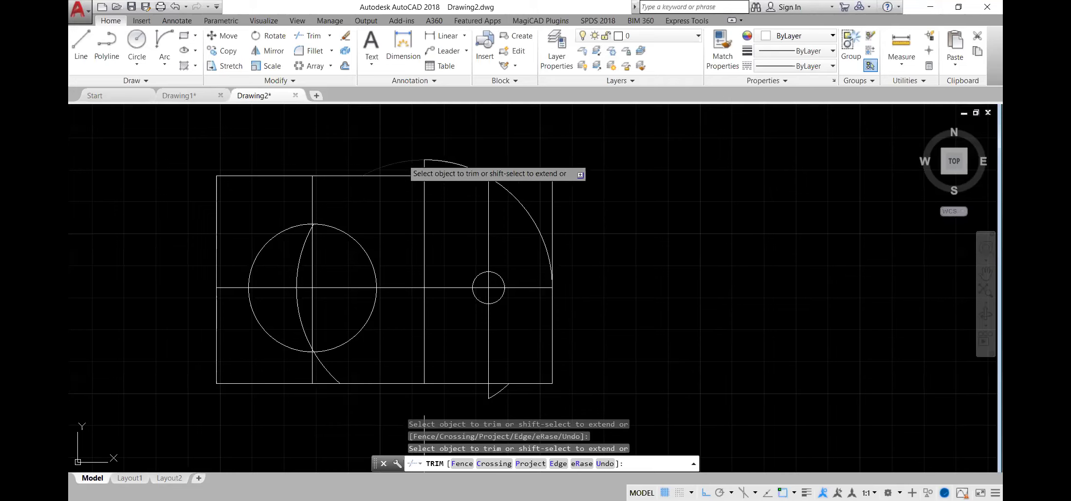
left_click(403, 164)
left_click(444, 161)
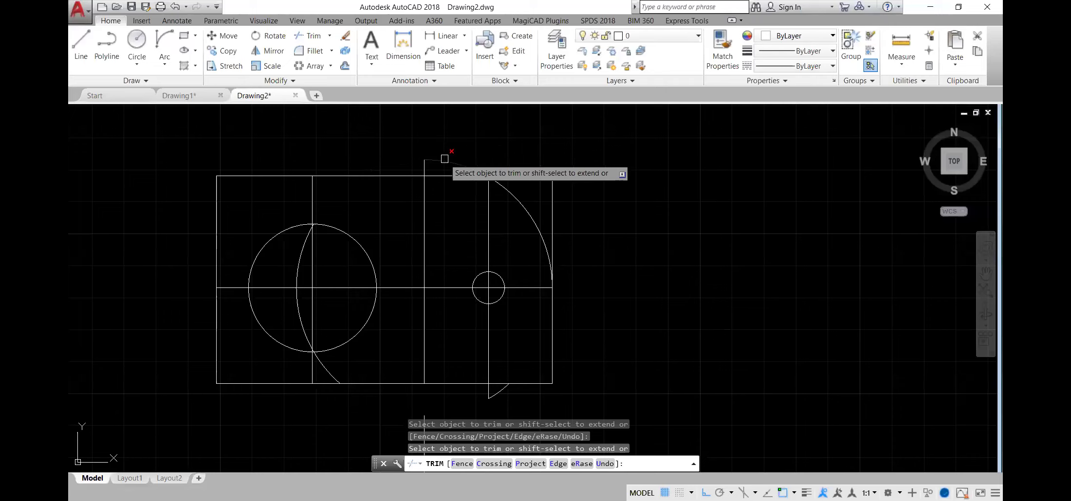
left_click(320, 364)
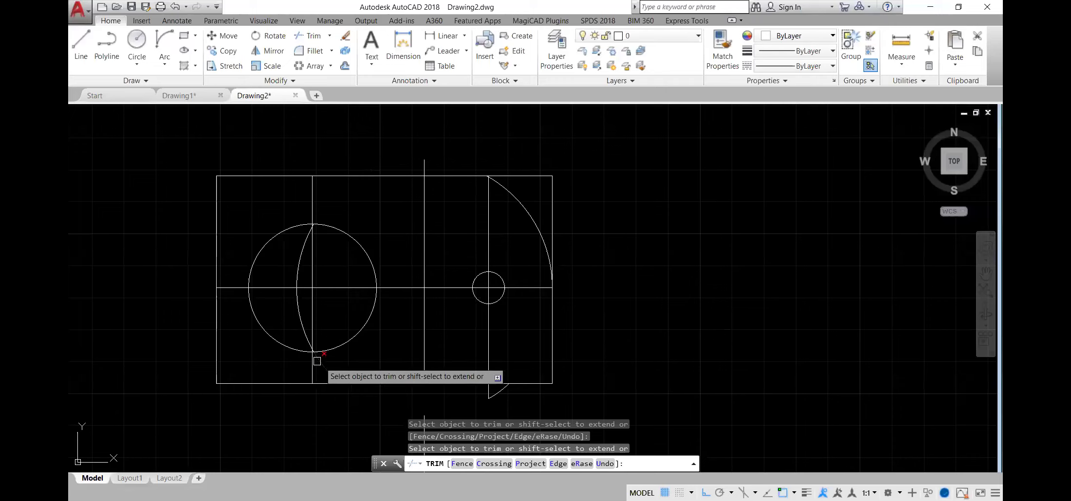
left_click(296, 281)
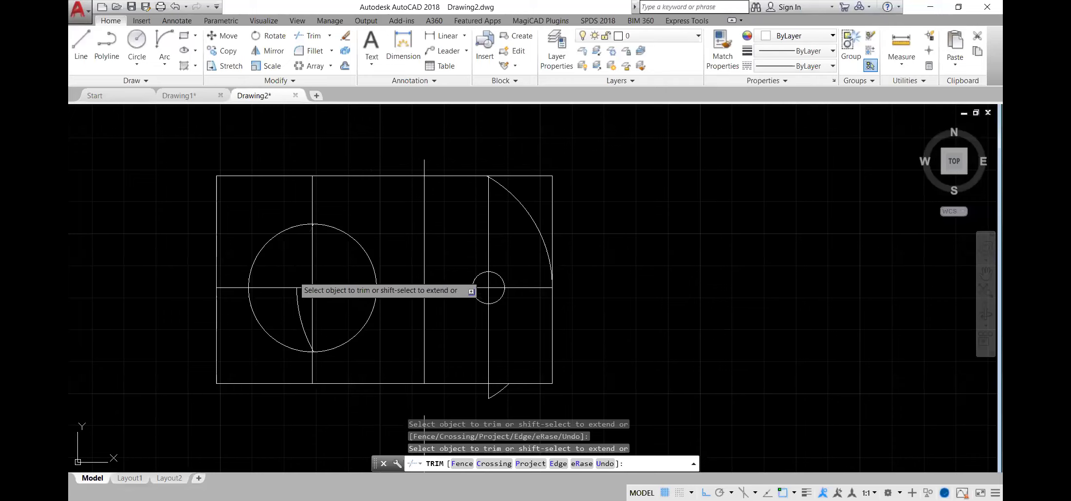
left_click(237, 287)
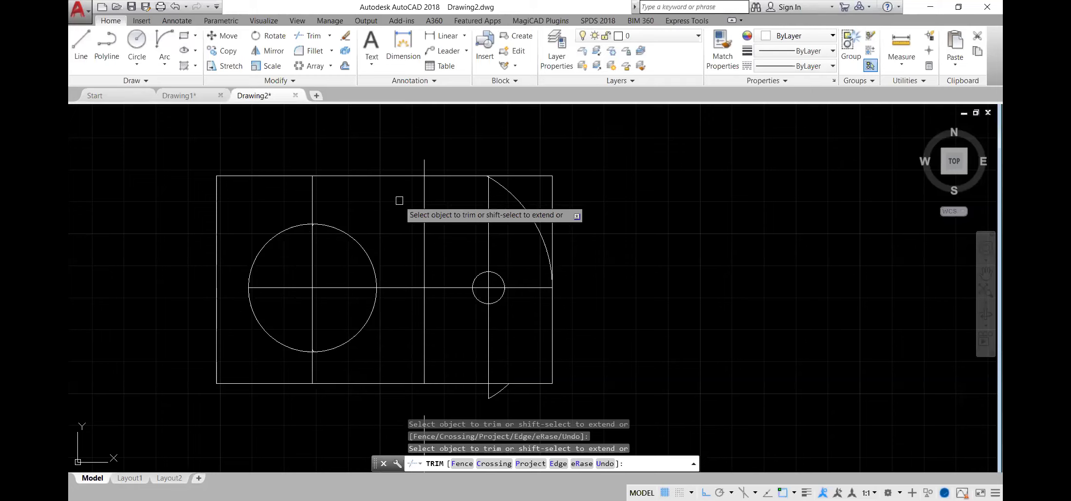
- Trim the third vertical's stub above the plate and try to trim the fourth vertical's stub below it
left_click(423, 161)
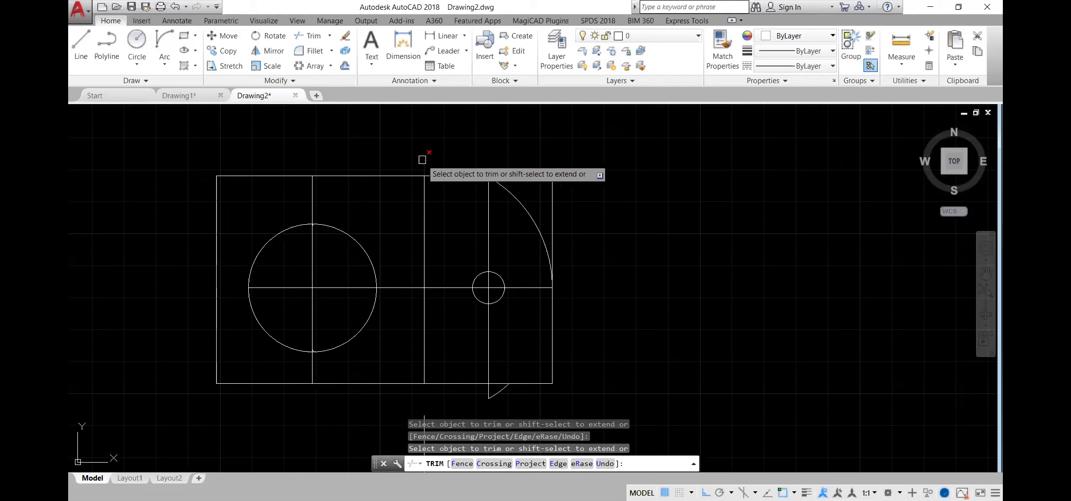
left_click(490, 392)
key("Escape")
key("Escape")
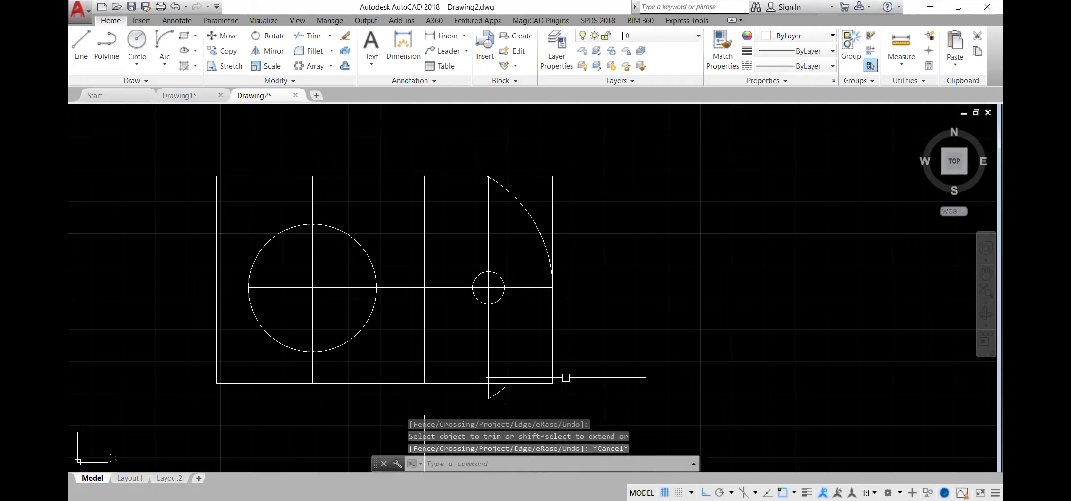
- Erase the leftover piece of the R40 arc below the plate's bottom edge
type("E")
key("Return")
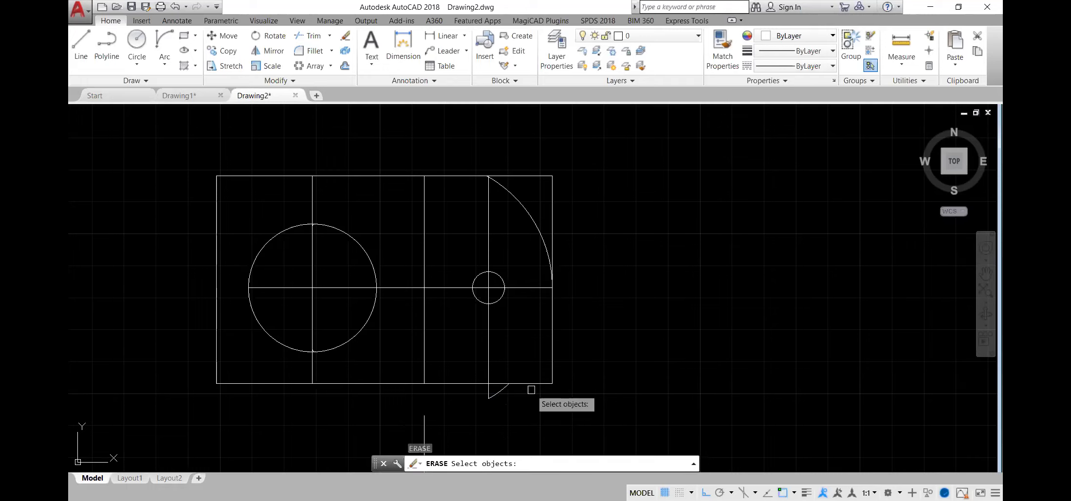
left_click(497, 393)
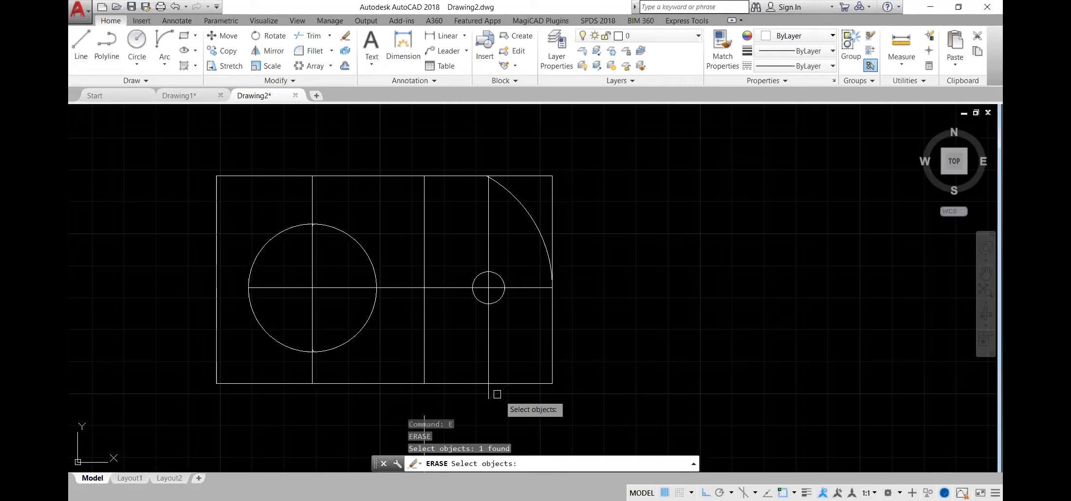
key("Return")
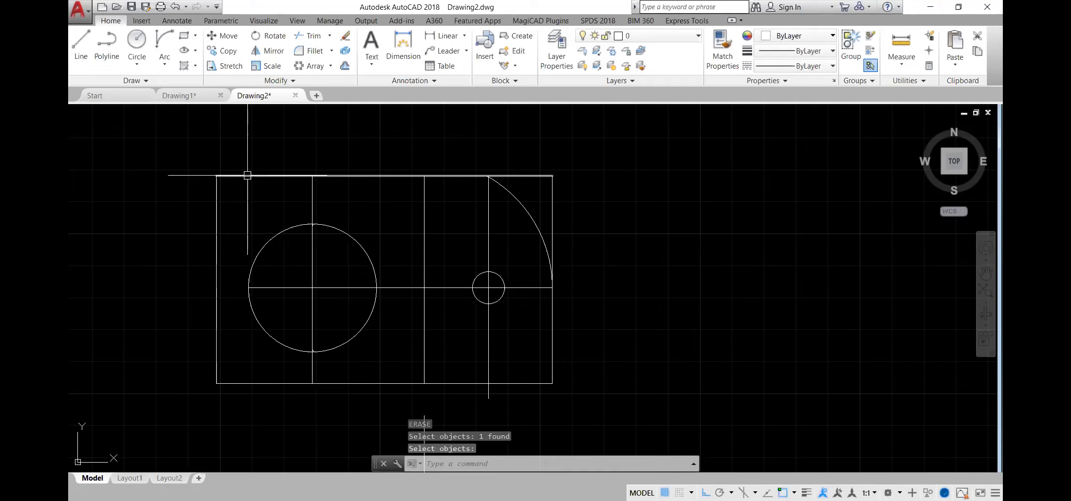
- Stretch the left end of the middle horizontal line back to the plate's left edge
left_click(277, 284)
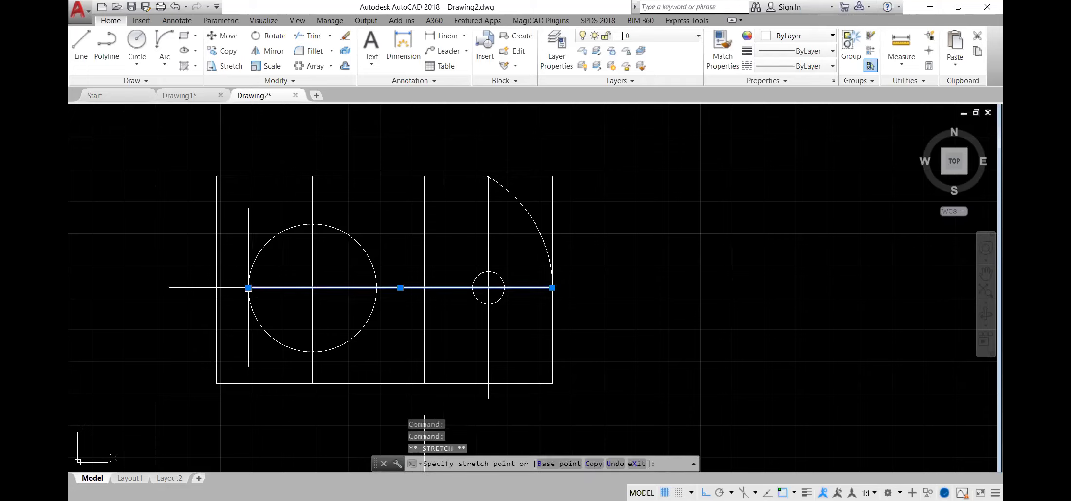
left_click(248, 288)
key("Escape")
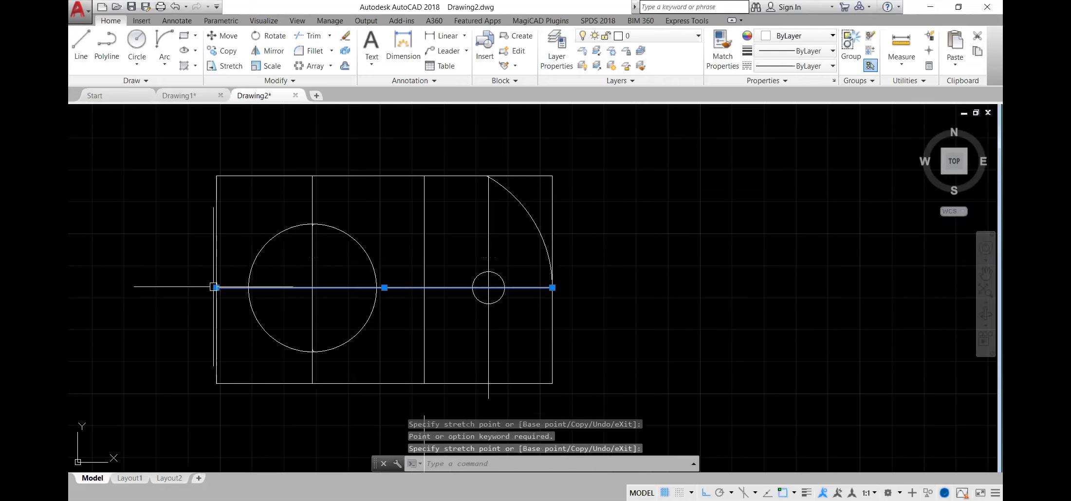
key("Escape")
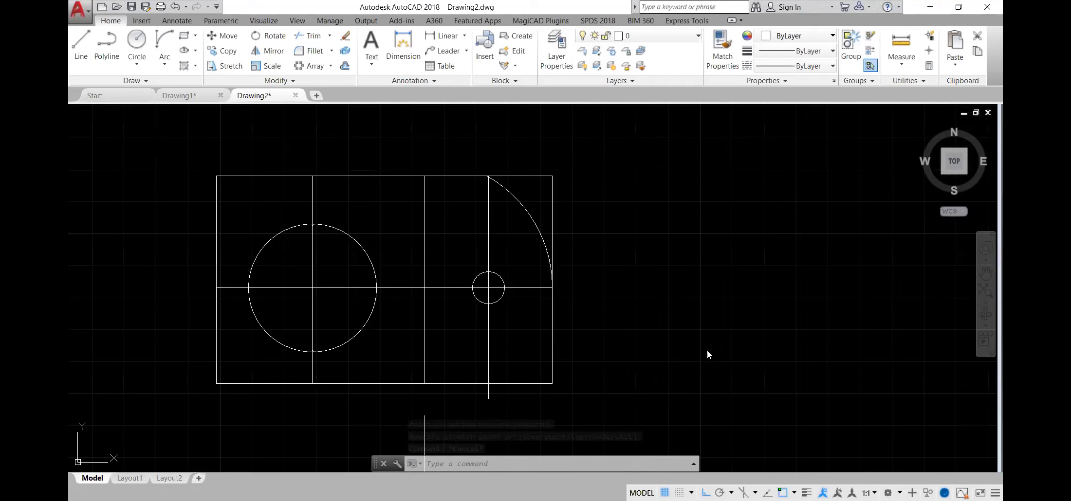
- Check the stepped top edge of figure F in the reference PDF and return to the AutoCAD drawing
key("alt+Tab")
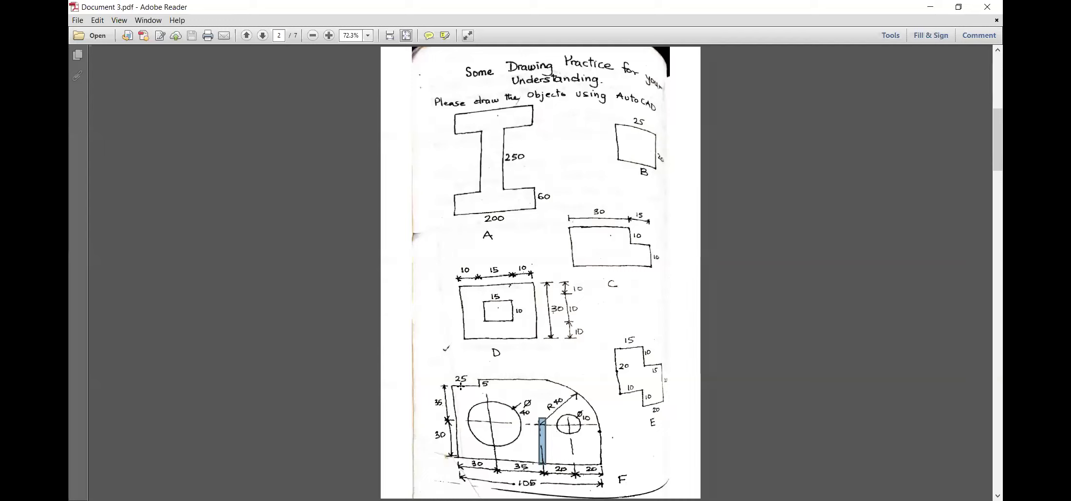
left_click_drag(450, 387, 471, 385)
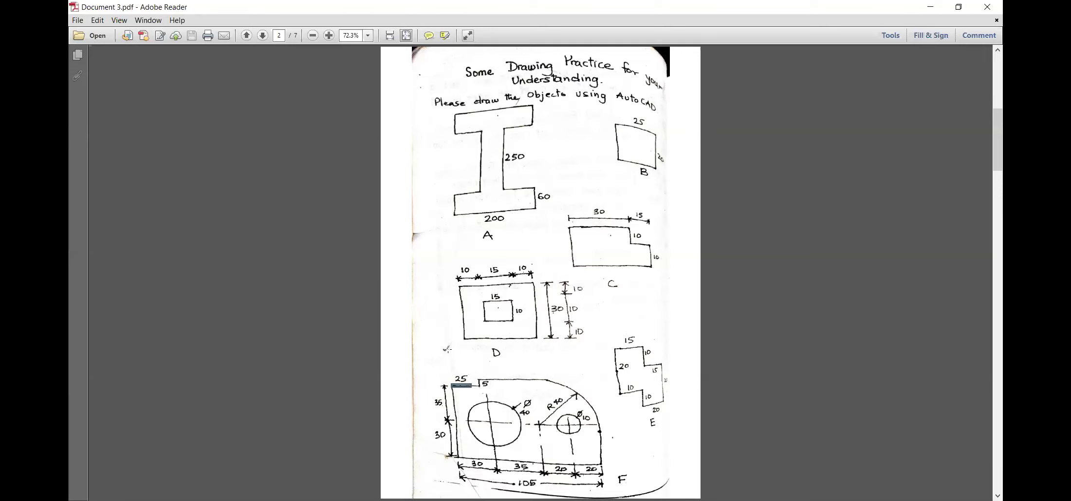
left_click(478, 369)
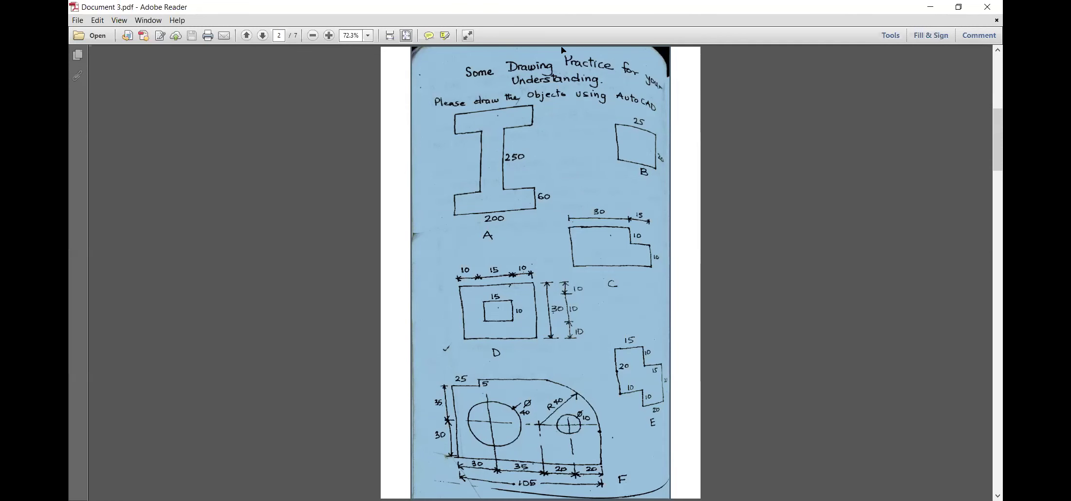
key("alt+Tab")
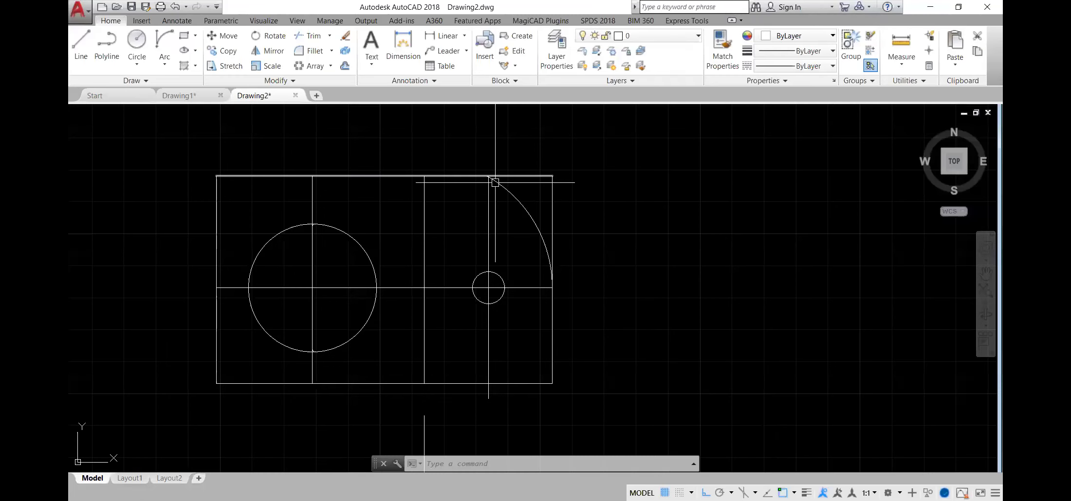
- Undo the line stretch, the arc erasure and the trims of the R40 circle
key("ctrl+z")
key("ctrl+z")
key("ctrl+z")
key("ctrl+z")
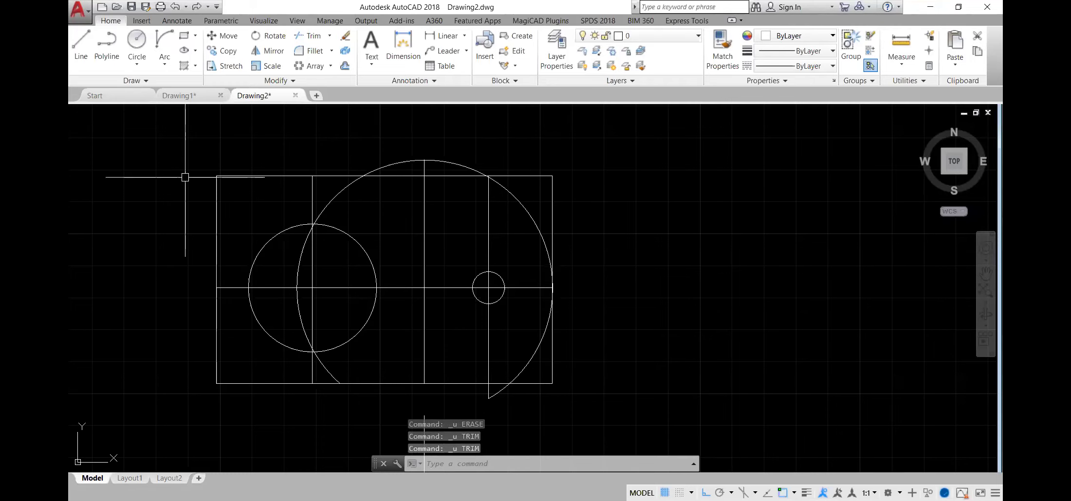
left_click(81, 41)
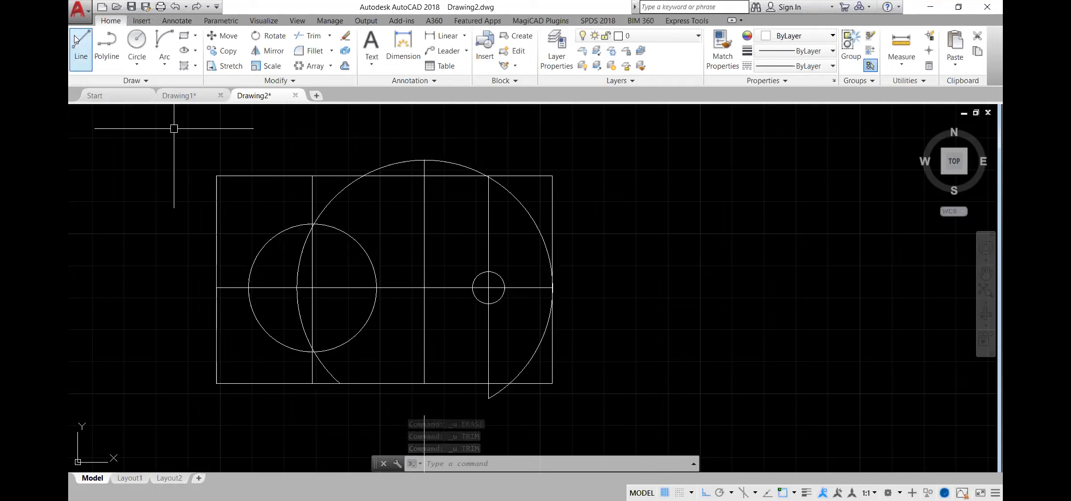
left_click(216, 176)
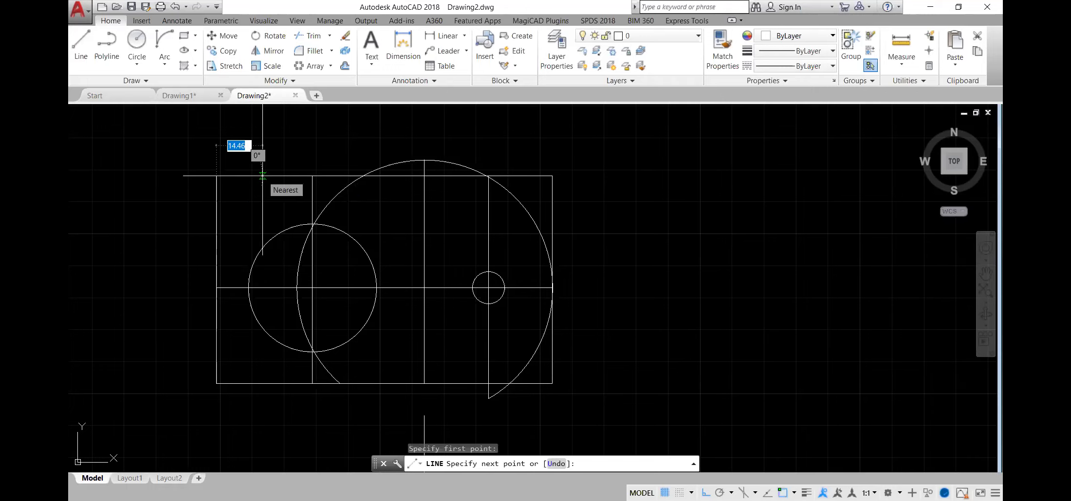
type("25")
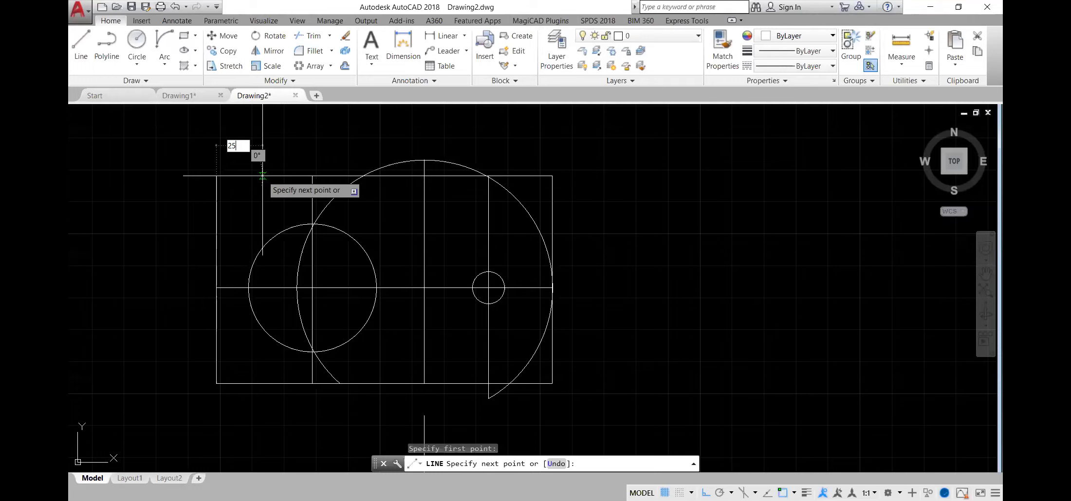
key("Escape")
key("Escape")
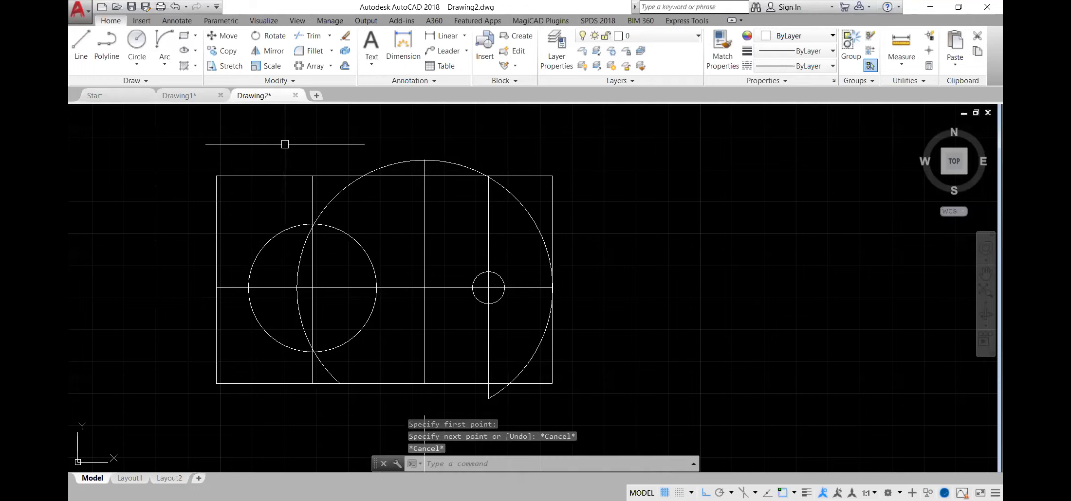
- Erase the plate's top edge and redraw it from the left corner as 25 across, 5 up and about 94 horizontally past the right side
type("e")
key("Return")
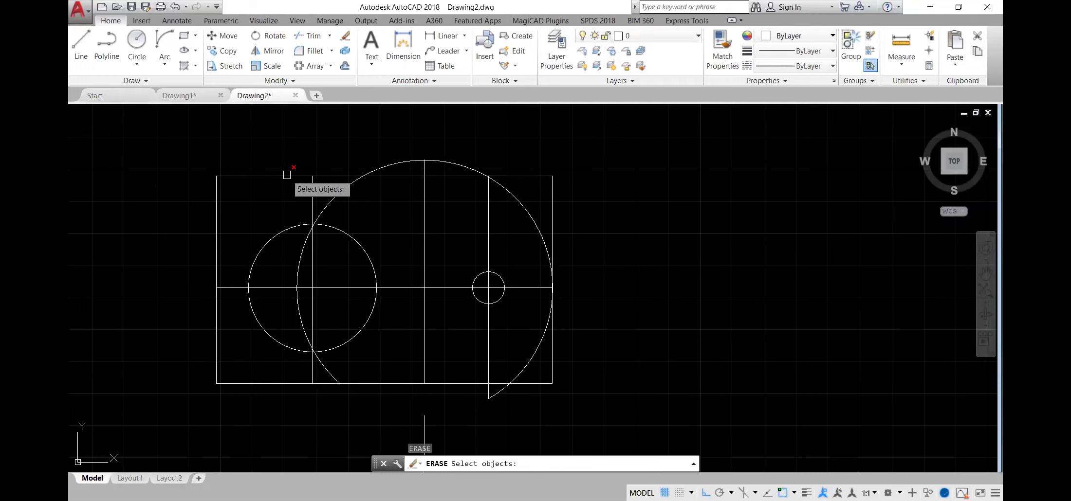
left_click(81, 44)
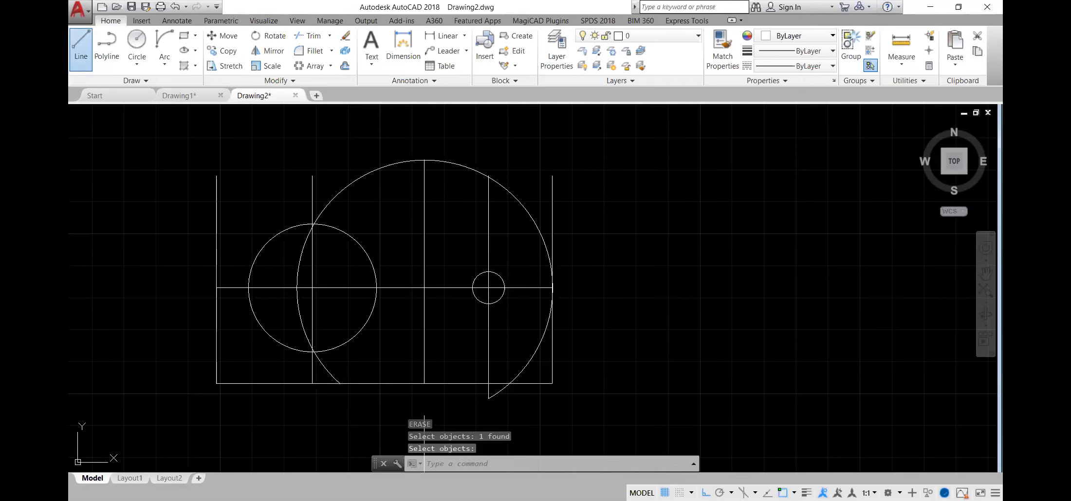
left_click(216, 176)
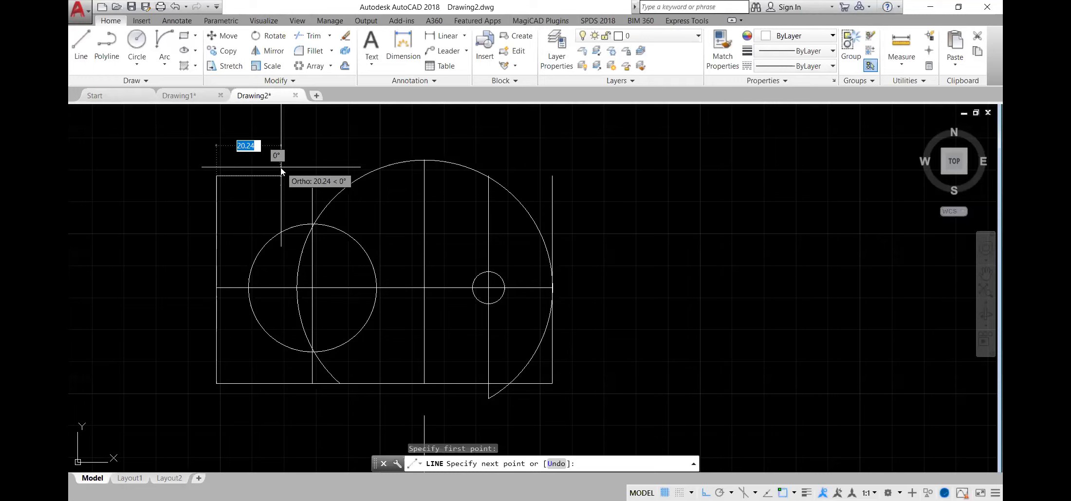
type("25")
key("Return")
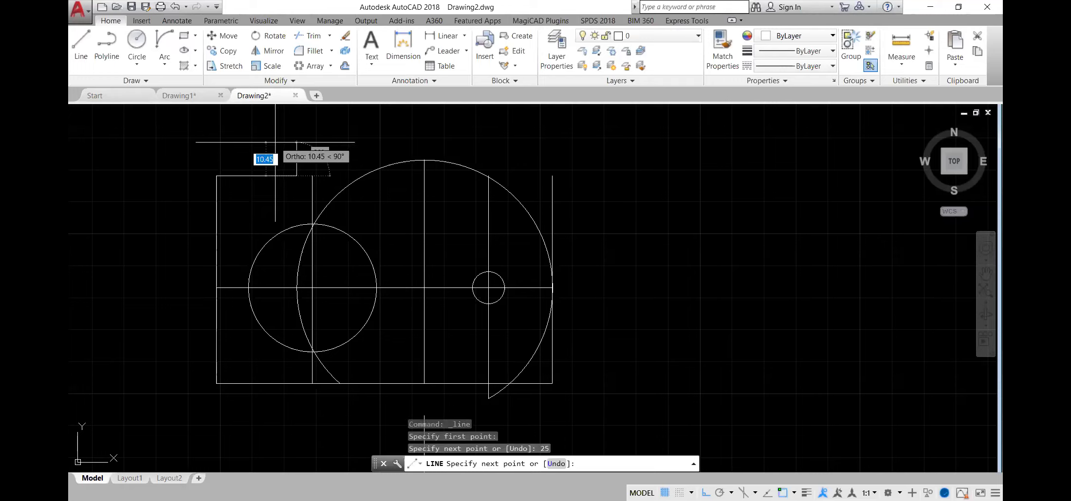
type("5")
key("Return")
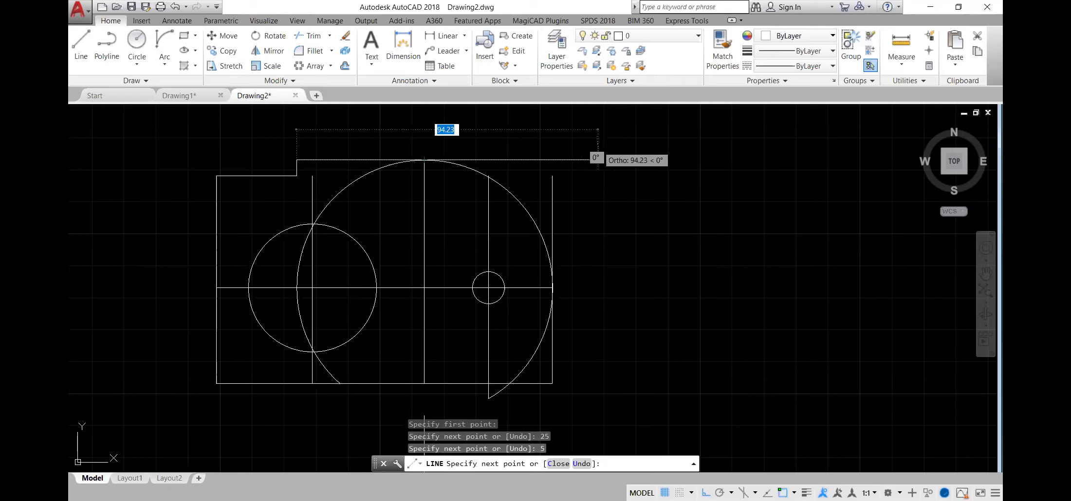
left_click(598, 160)
key("Return")
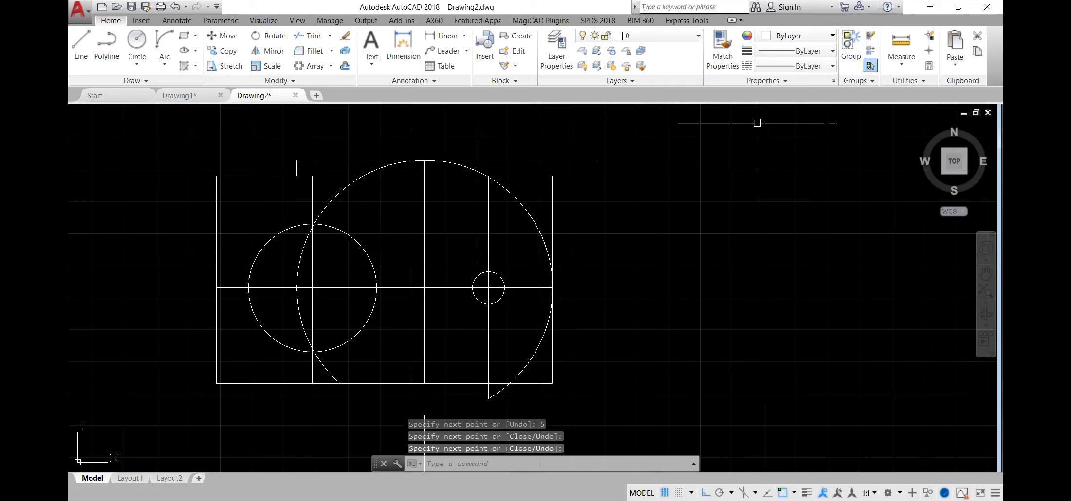
- Trim the top edge beyond its tangent point with the R40 circle, and the circle's arc just to the left of that point
type("z")
key("Return")
left_click(294, 132)
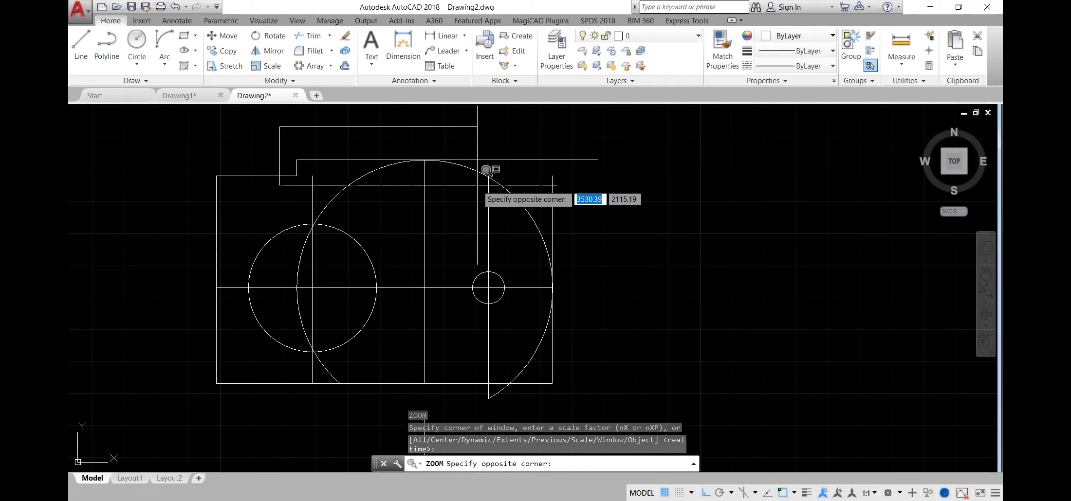
left_click(606, 195)
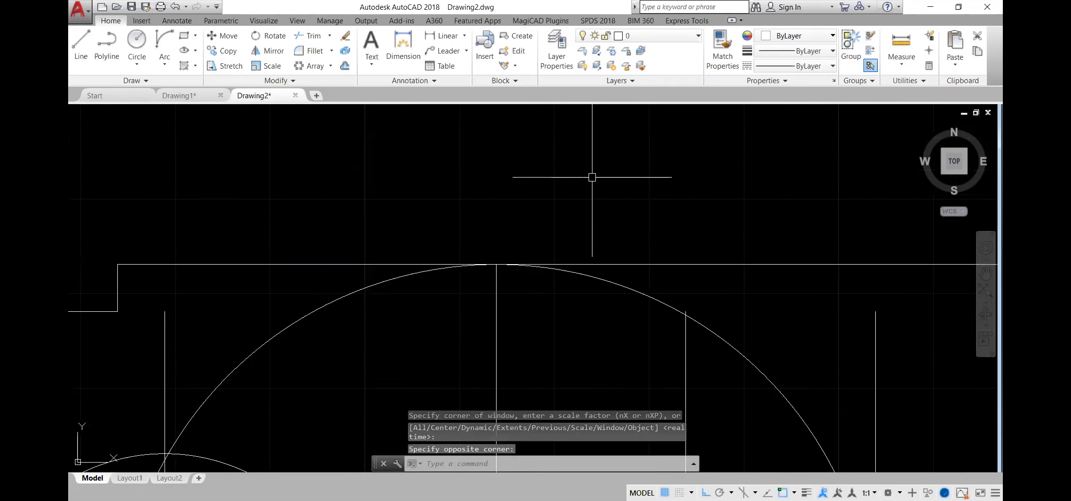
type("tr")
key("Return")
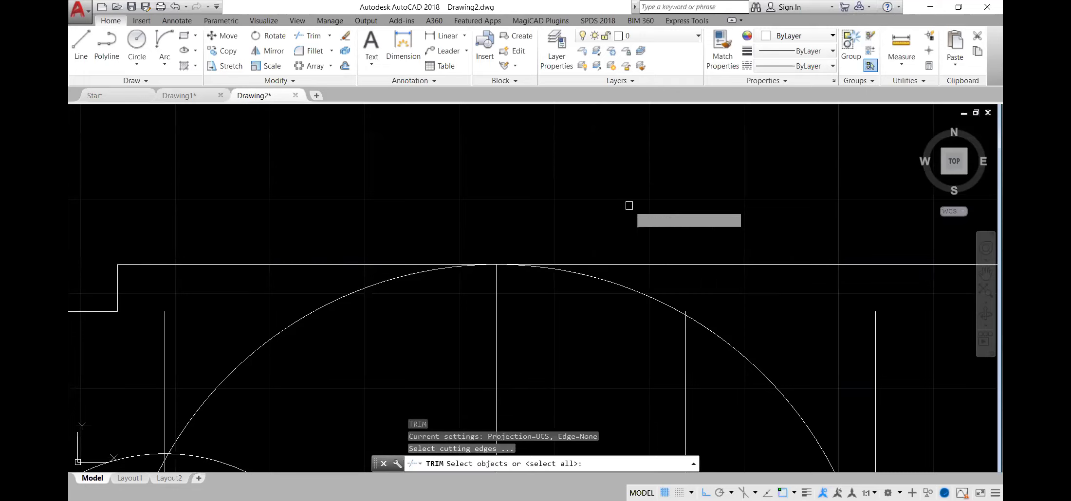
key("Return")
left_click(671, 263)
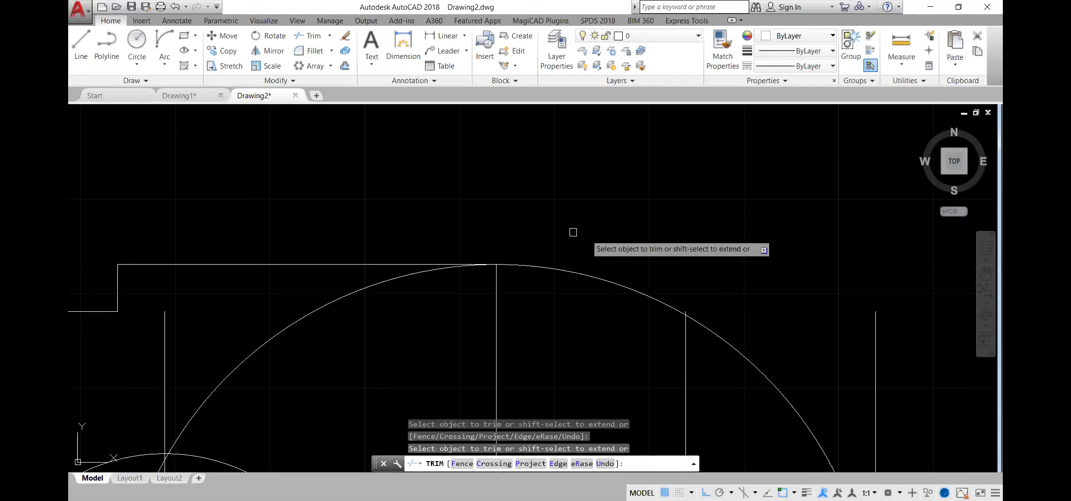
left_click(429, 272)
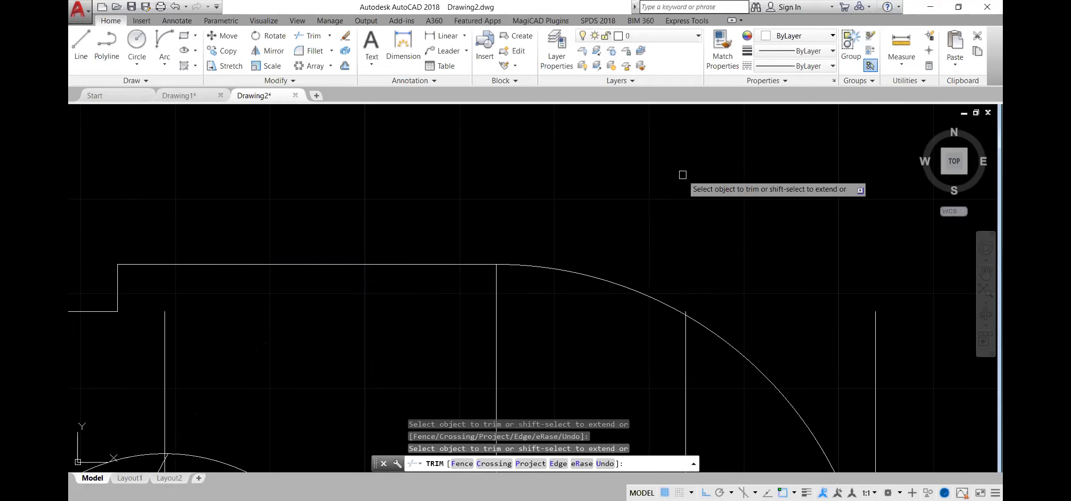
key("Escape")
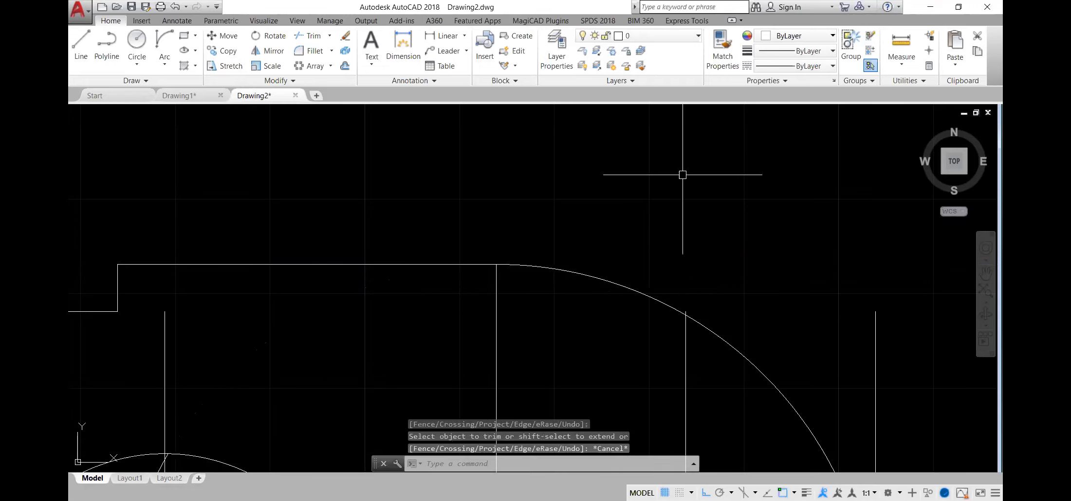
- Erase the three vertical construction lines inside the plate and the leftover R40 arc through the large circle, keeping the right edge
left_click(986, 303)
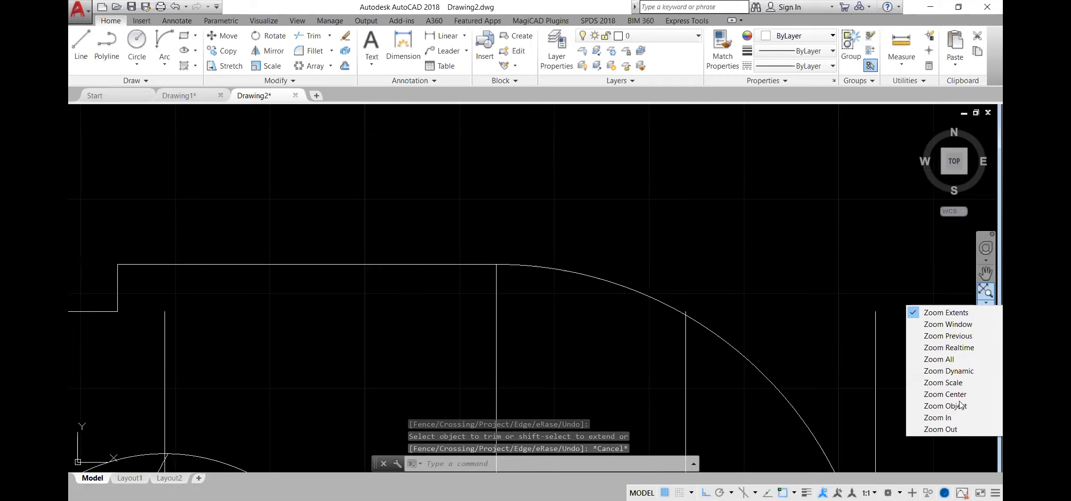
left_click(958, 417)
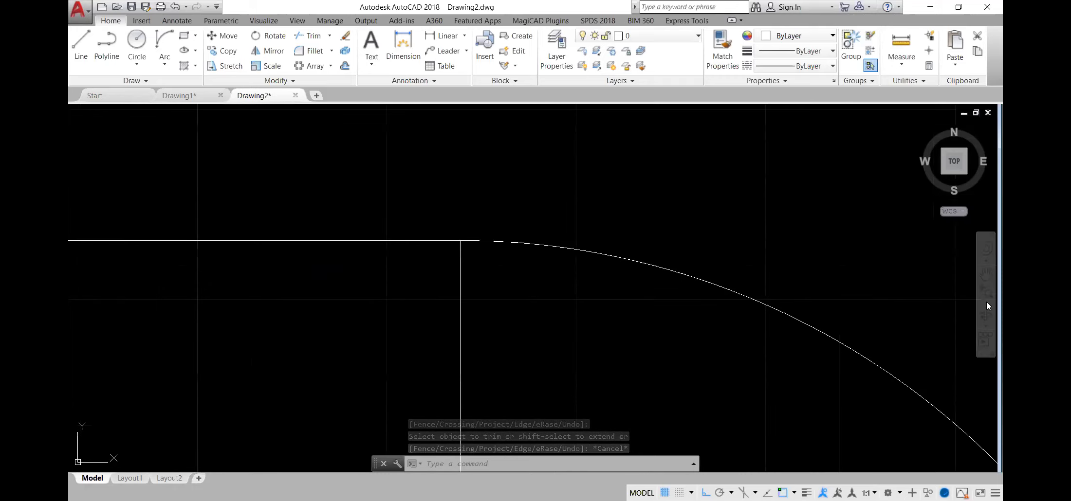
left_click(987, 302)
left_click(940, 429)
left_click(985, 287)
left_click(985, 290)
left_click(985, 290)
left_click(984, 275)
left_click_drag(756, 294, 739, 217)
key("Escape")
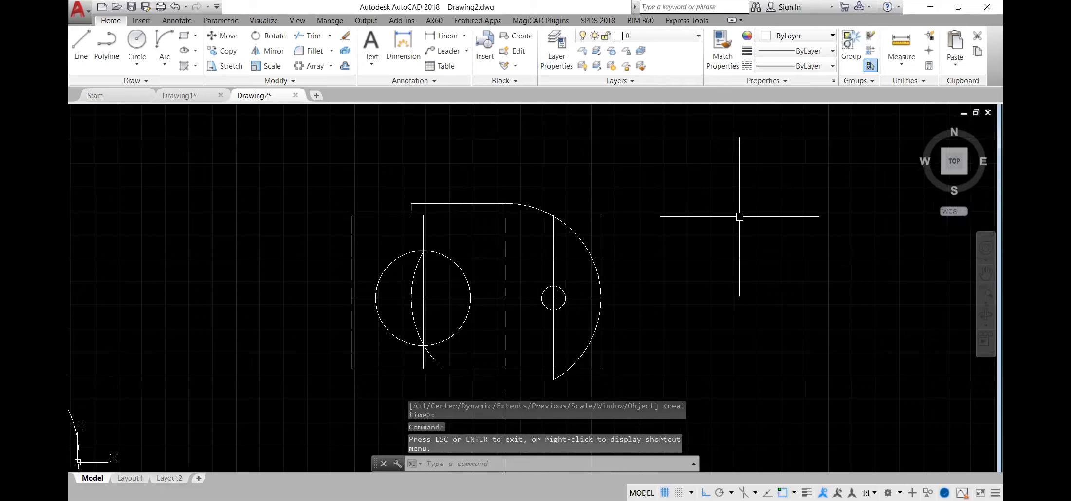
type("E")
key("Return")
left_click(423, 239)
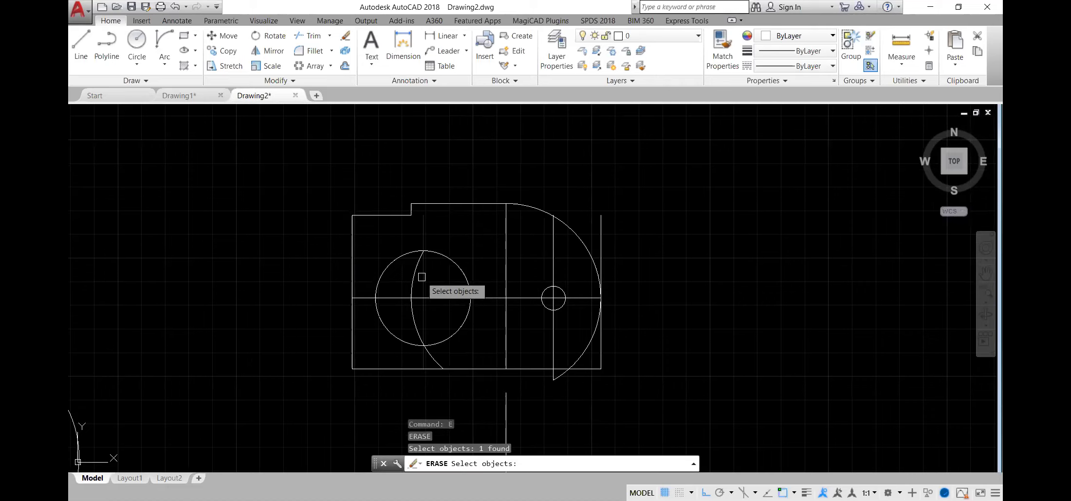
left_click(419, 277)
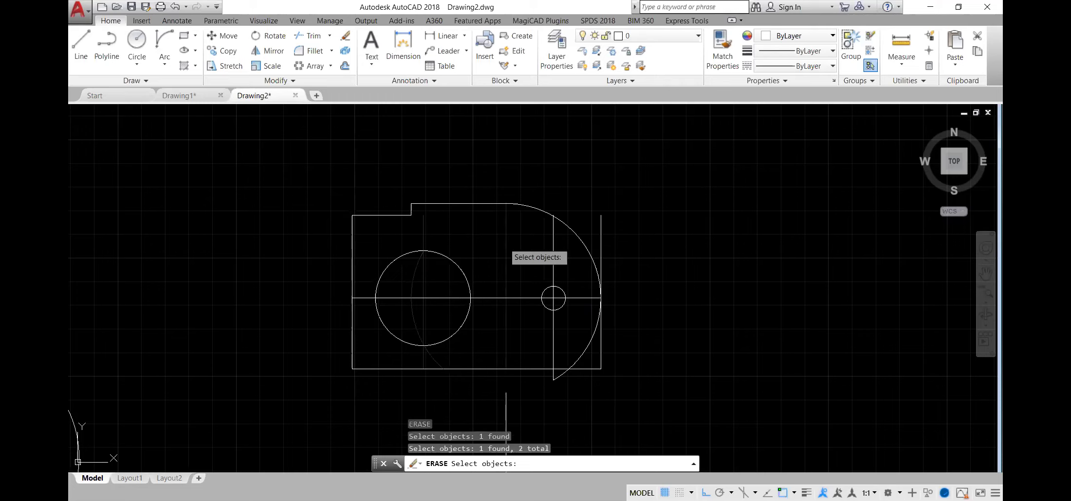
left_click(553, 244)
left_click(601, 245)
left_click(604, 251)
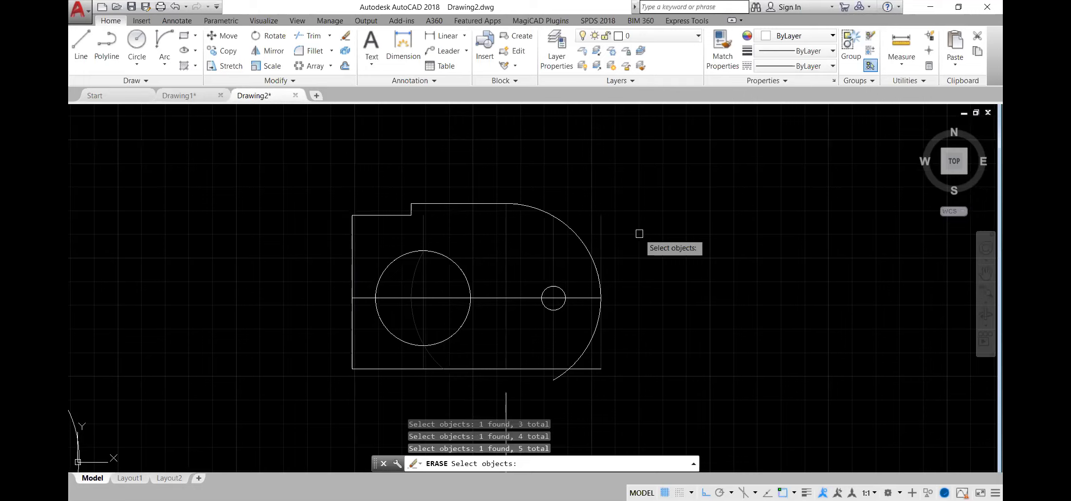
key("ctrl+z")
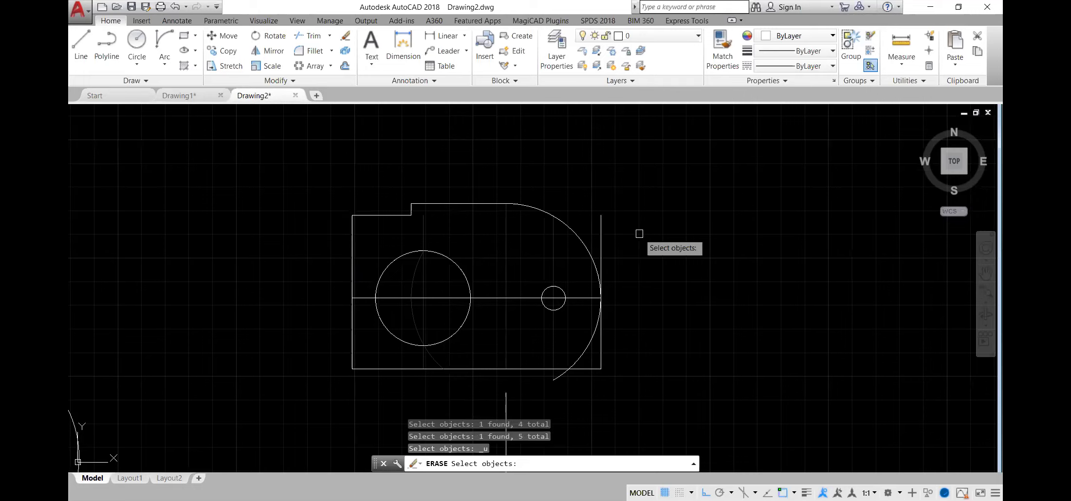
key("Escape")
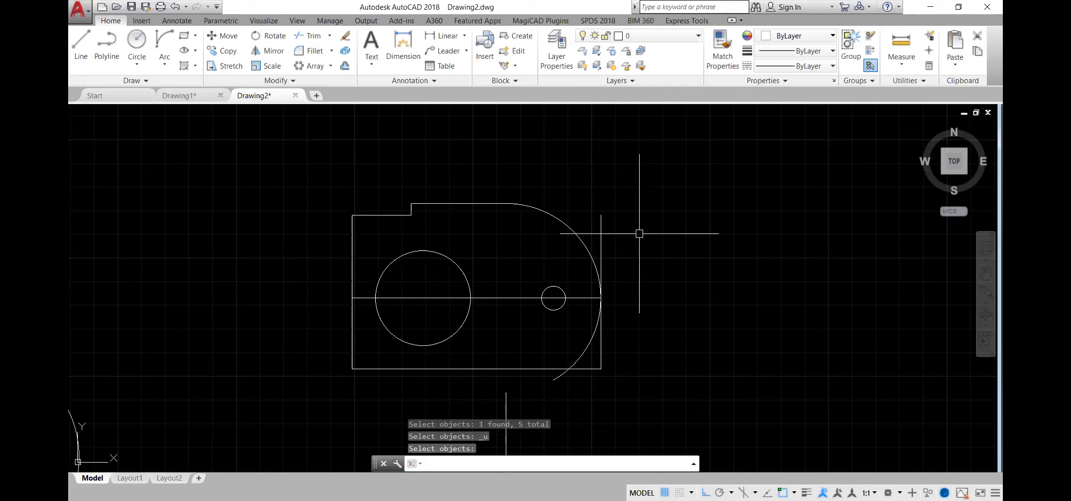
- Trim the right edge above the R40 corner arc and the arc's portion between the middle line and the bottom edge
type("tr")
key("Return")
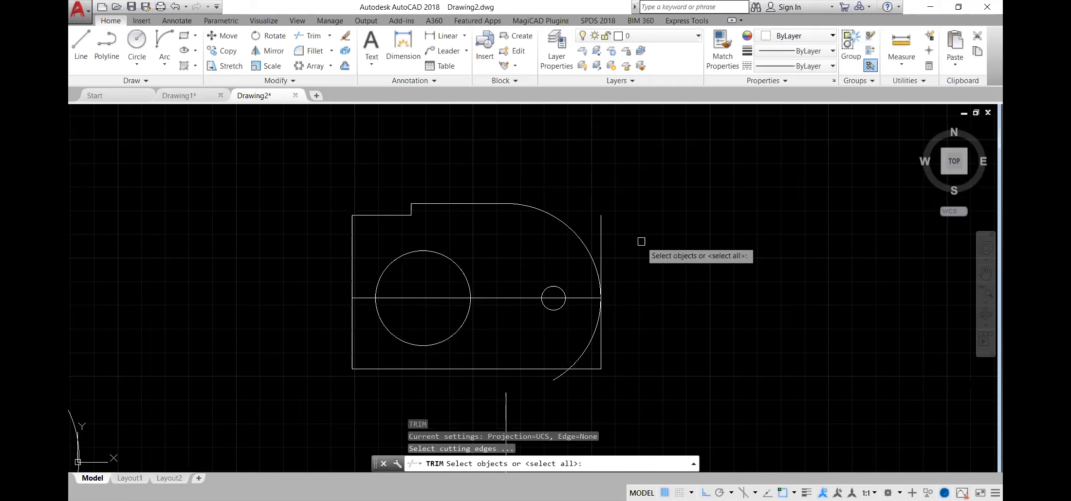
key("Return")
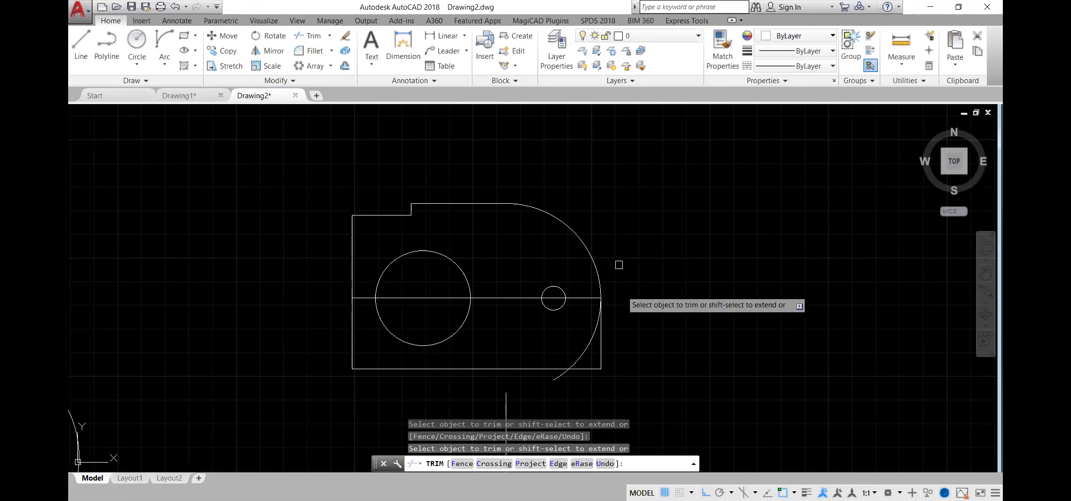
left_click(591, 340)
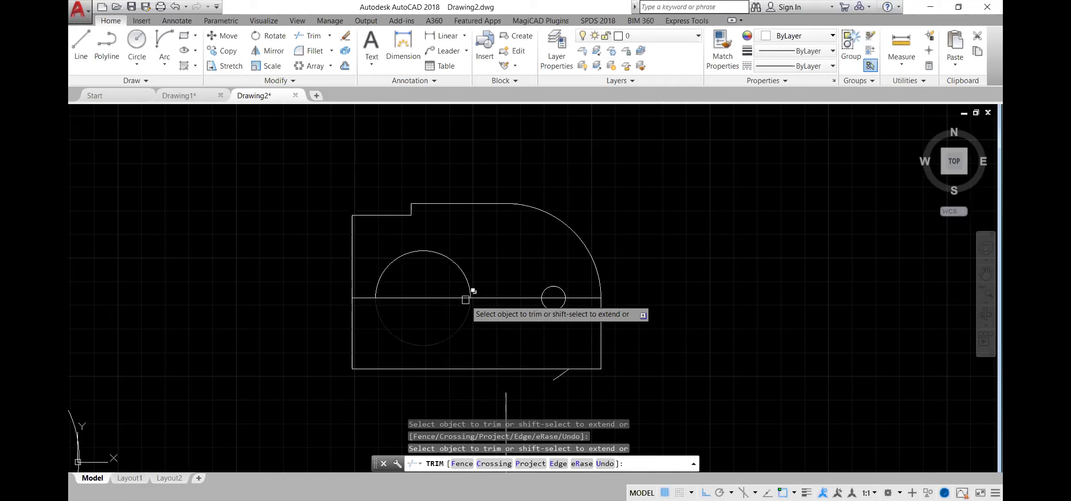
key("Escape")
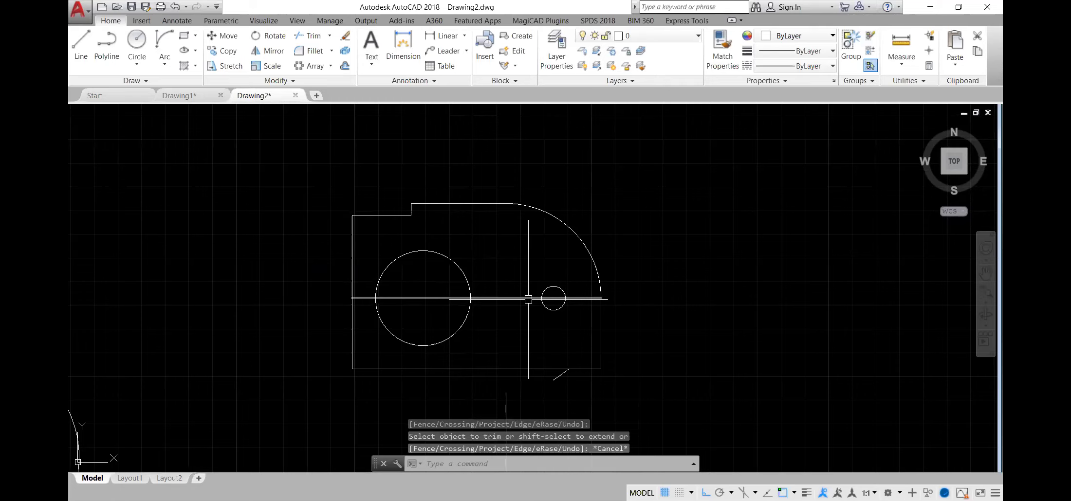
- Erase the middle horizontal line, the small arc remnant below the bottom edge and the stray vertical line beneath the plate
type("e")
key("Return")
left_click(528, 299)
key("Return")
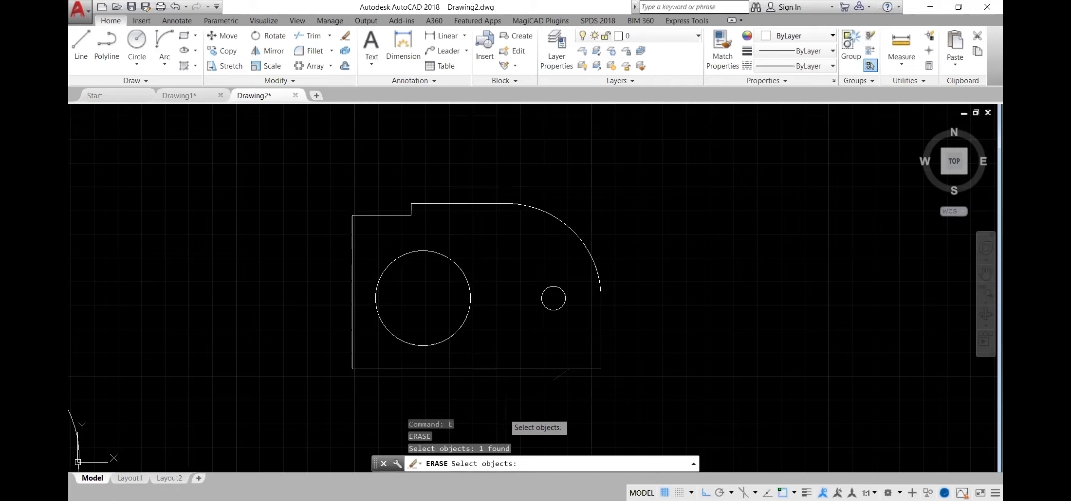
left_click(506, 415)
key("Return")
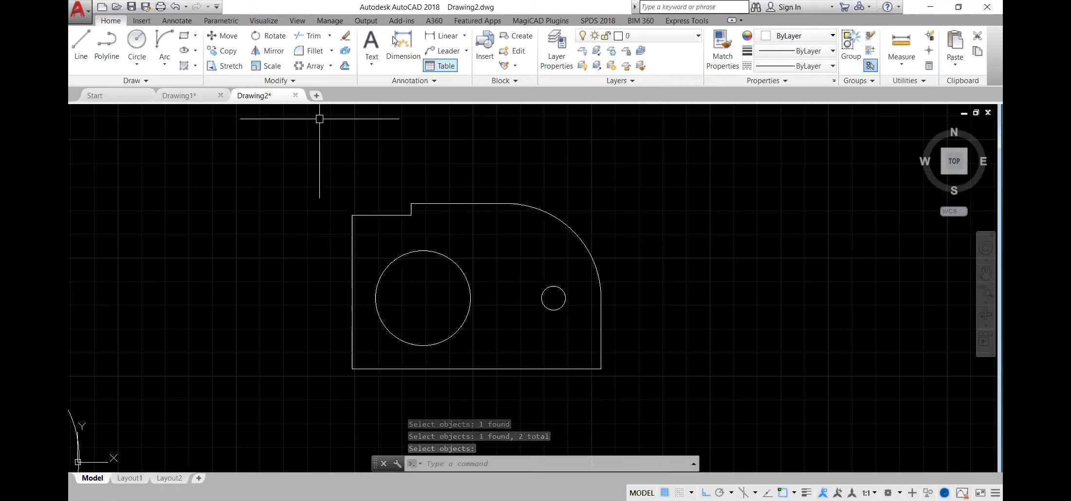
- Dimension the lower part of the stepped top edge horizontally, placing the dimension just below the edge
key("Return")
left_click(352, 215)
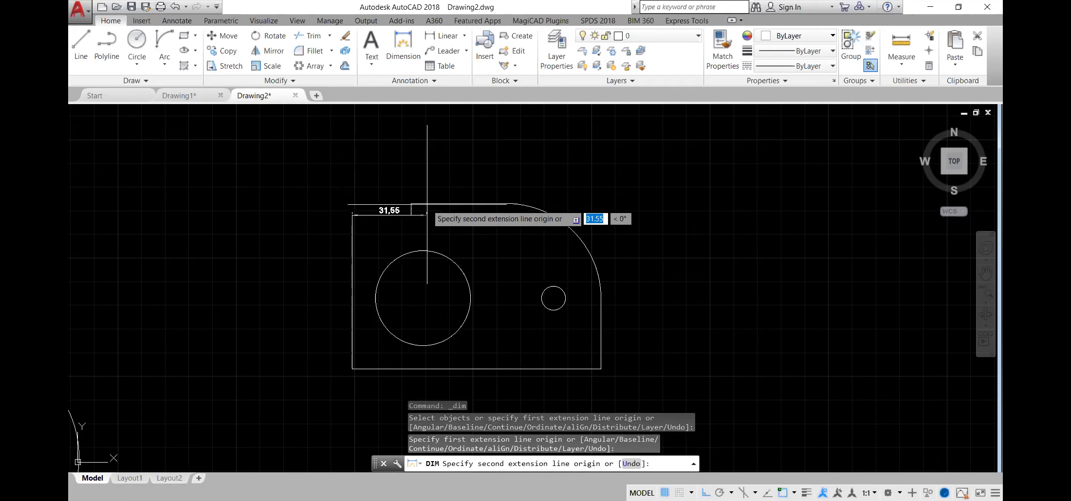
left_click(412, 210)
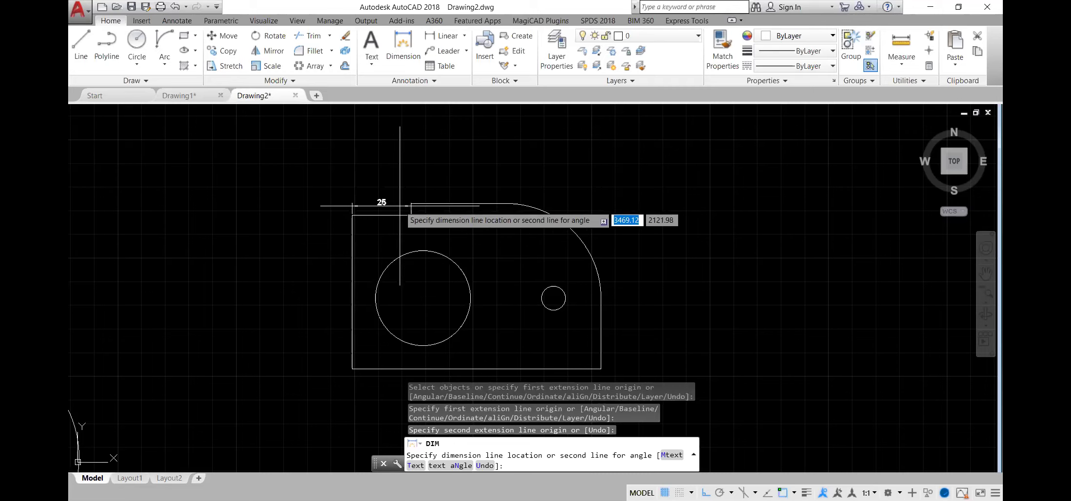
left_click(402, 223)
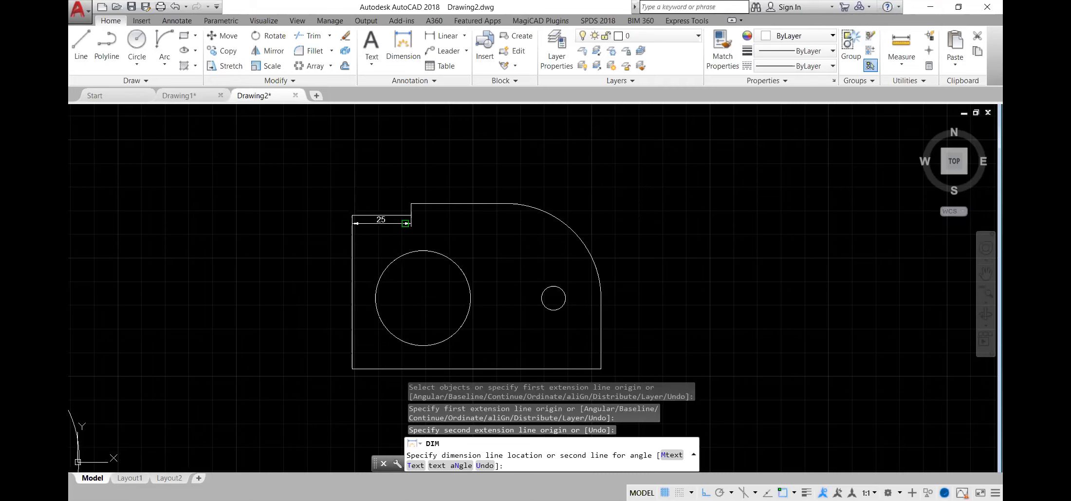
left_click(411, 215)
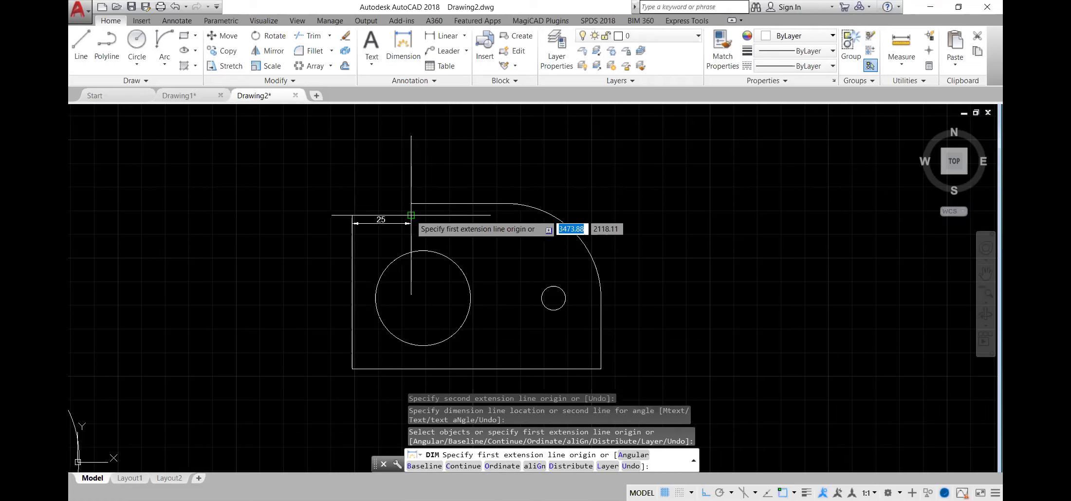
left_click(411, 204)
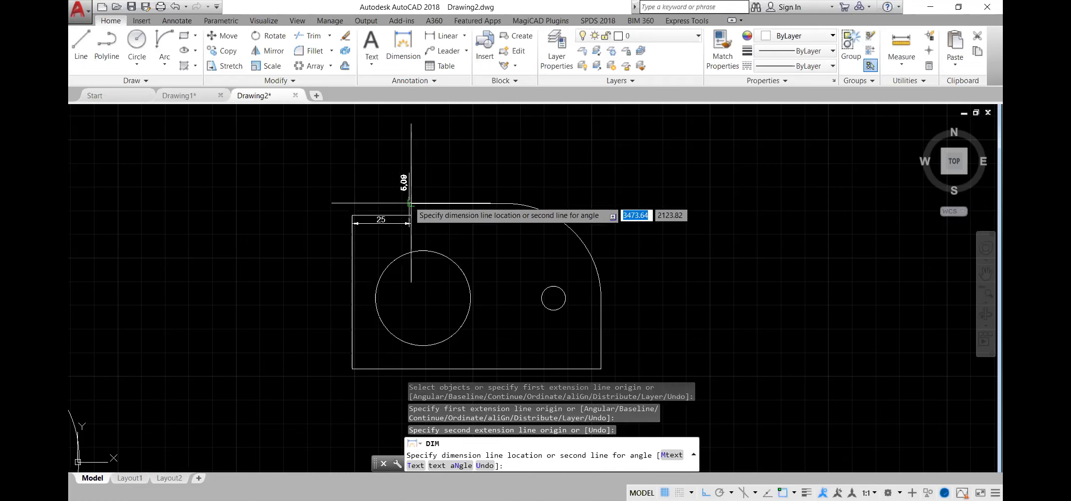
key("Escape")
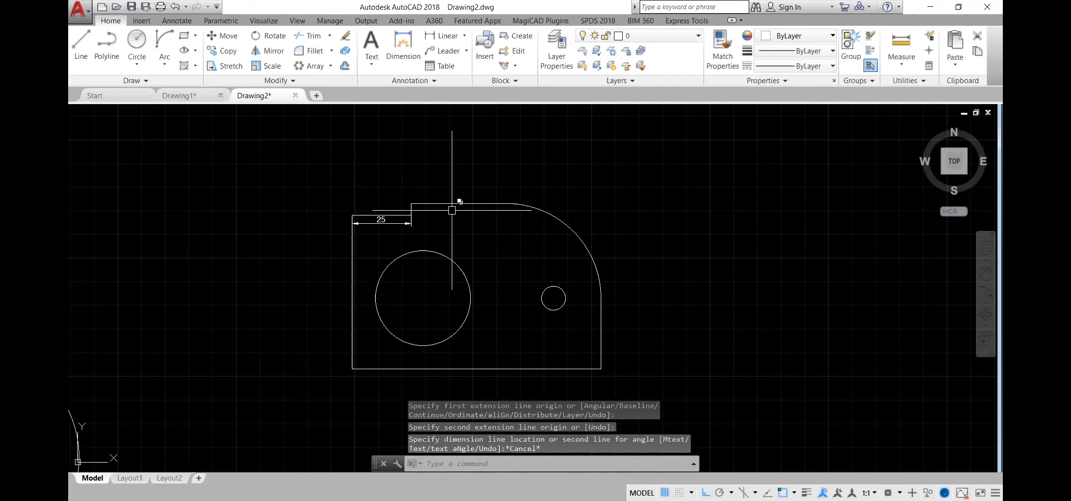
- Dimension the height of the step in the top edge, placing the dimension just left of the step
key("Return")
left_click(412, 215)
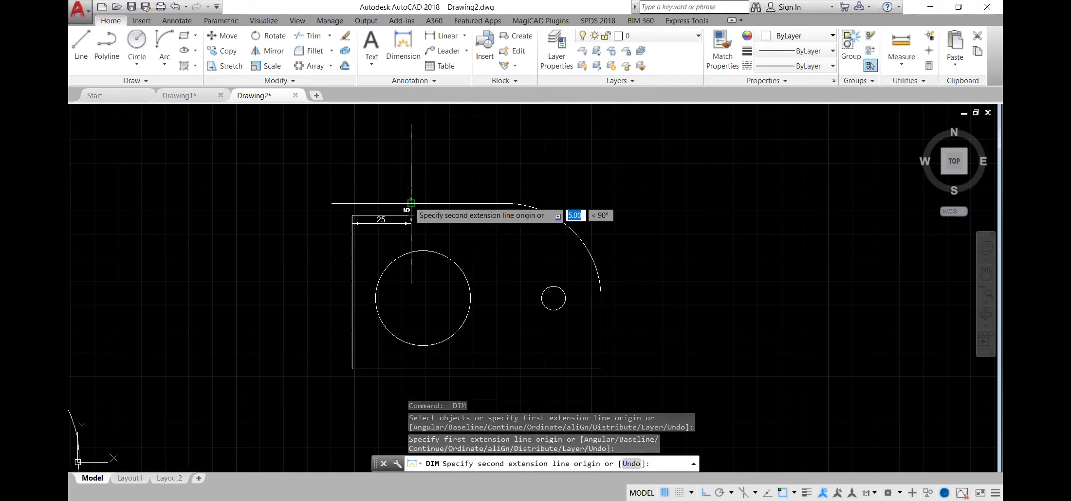
left_click(411, 204)
left_click(403, 201)
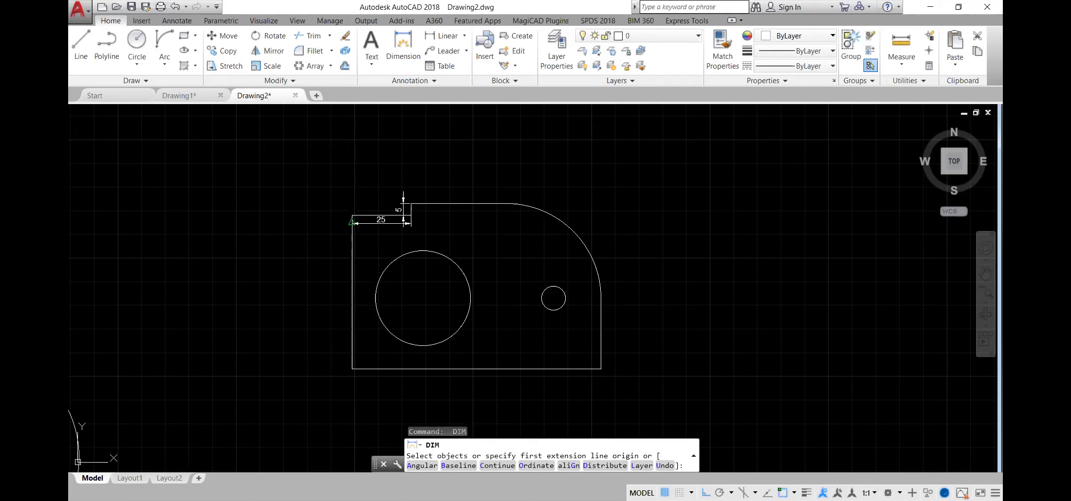
- Draw a horizontal centre line through both circles from the lower end of the R40 arc to the plate's left edge
left_click(352, 216)
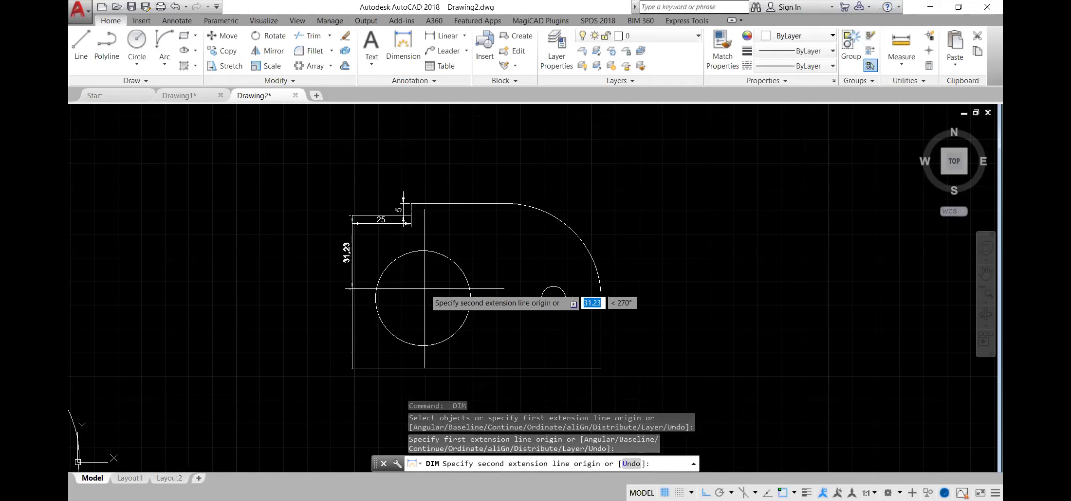
key("Escape")
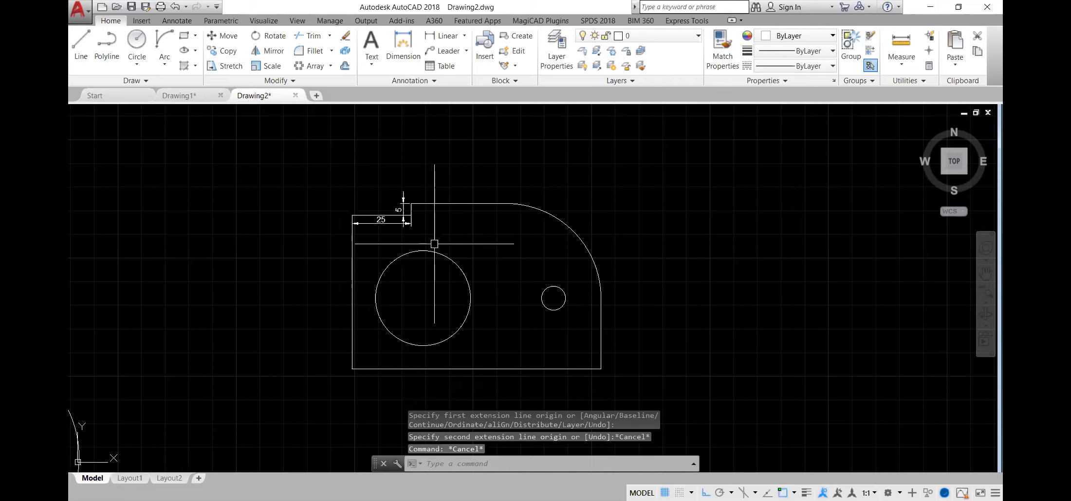
type("l")
key("Return")
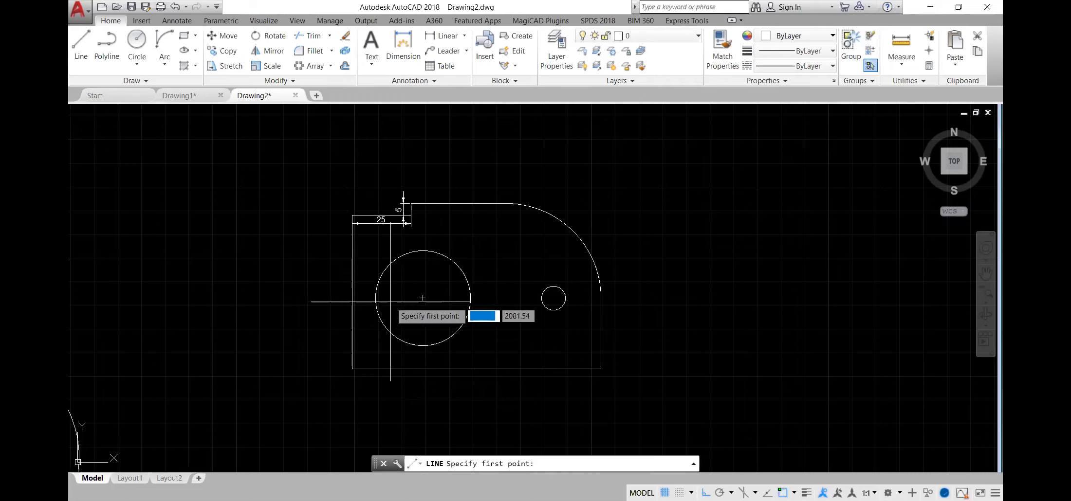
left_click(601, 298)
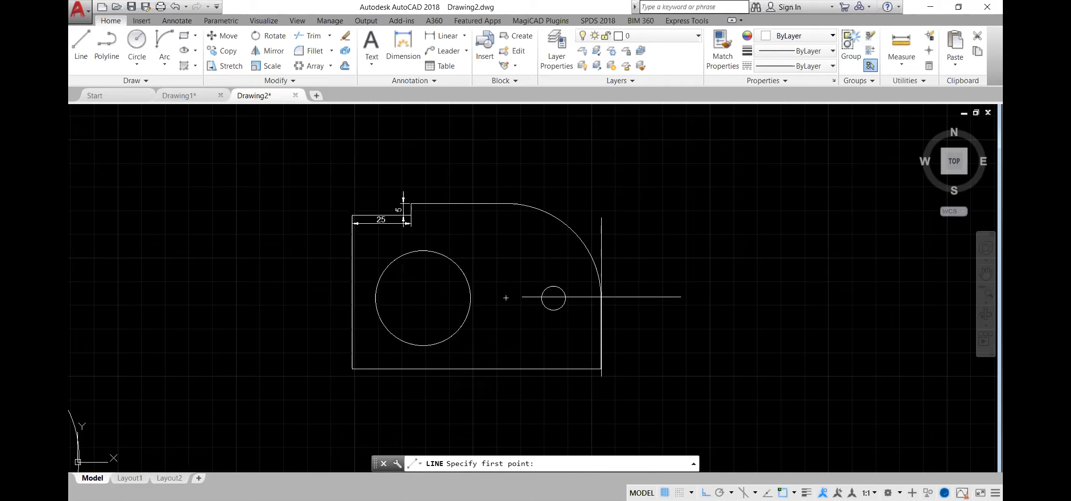
left_click(352, 298)
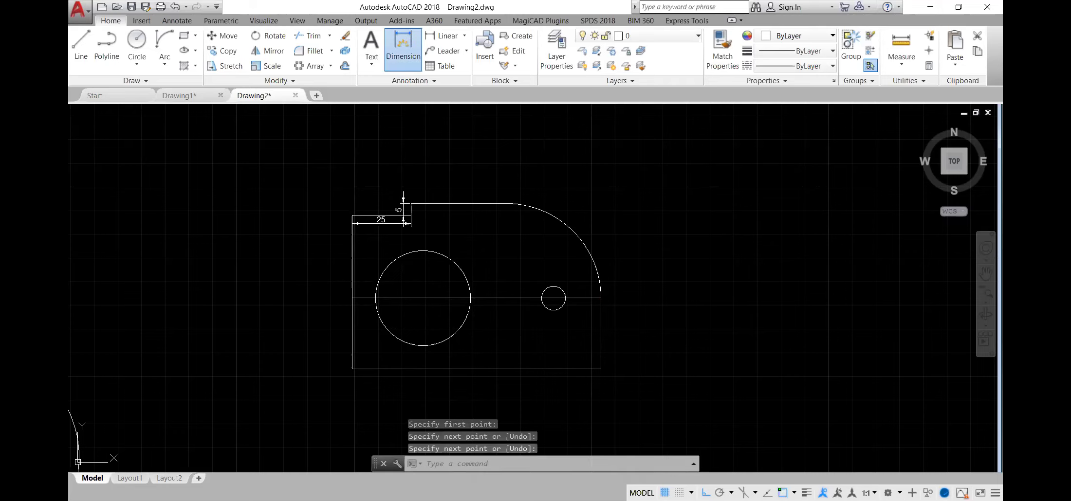
- Dimension the plate's left edge vertically in two parts, above and below the centre line, aligning both dimensions just outside the edge
left_click(404, 49)
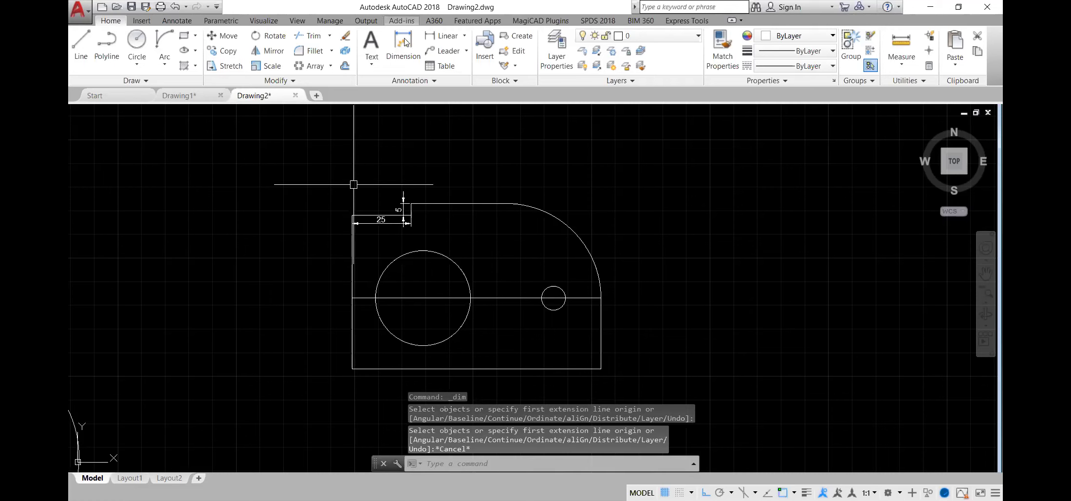
left_click(353, 214)
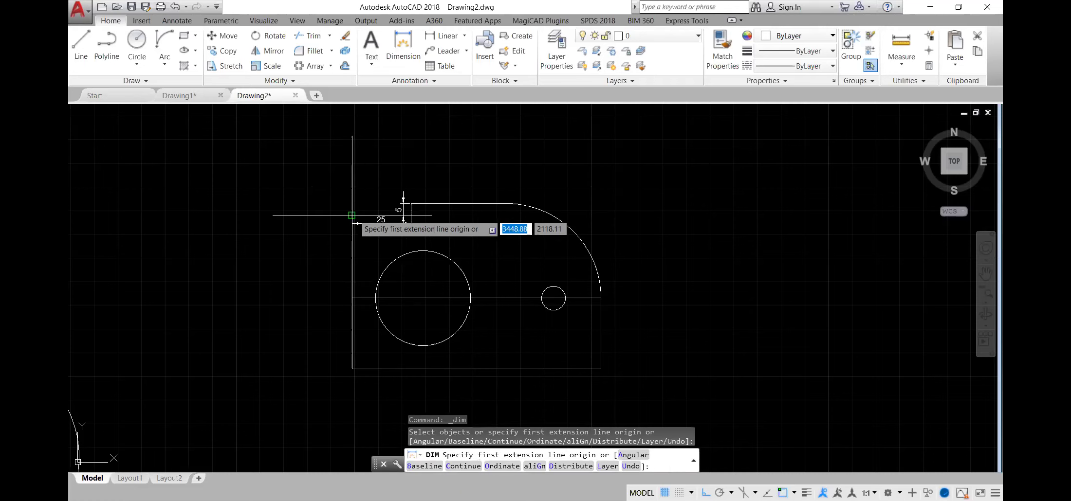
left_click(352, 298)
left_click(338, 298)
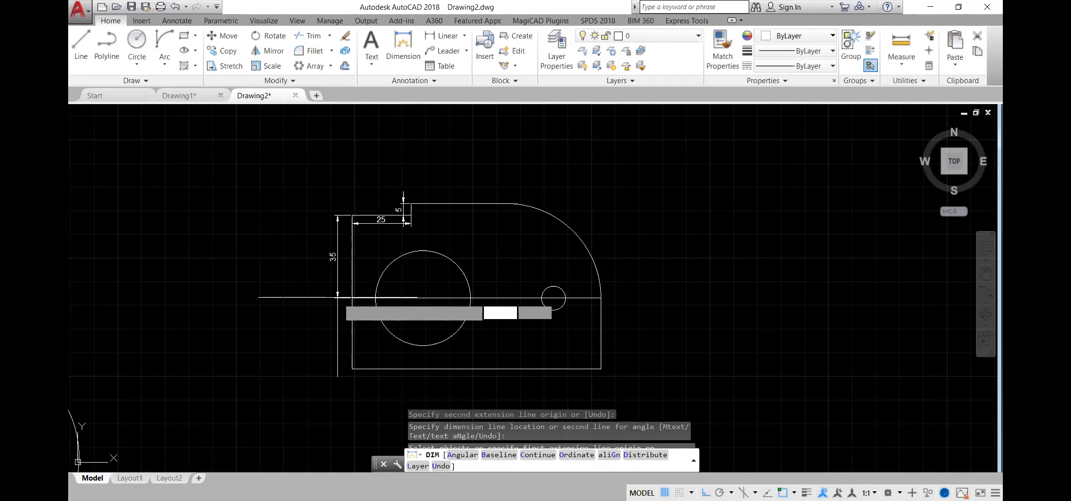
left_click(352, 369)
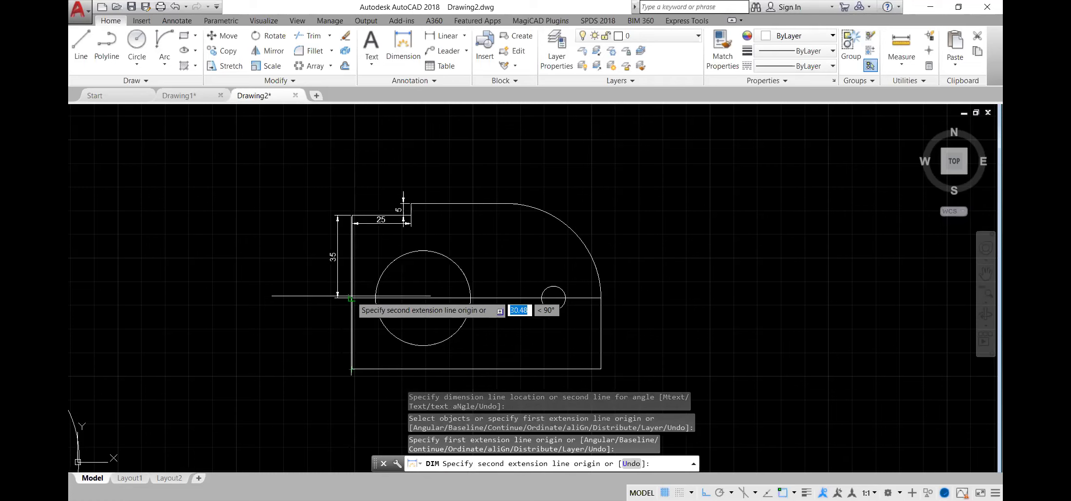
left_click(338, 296)
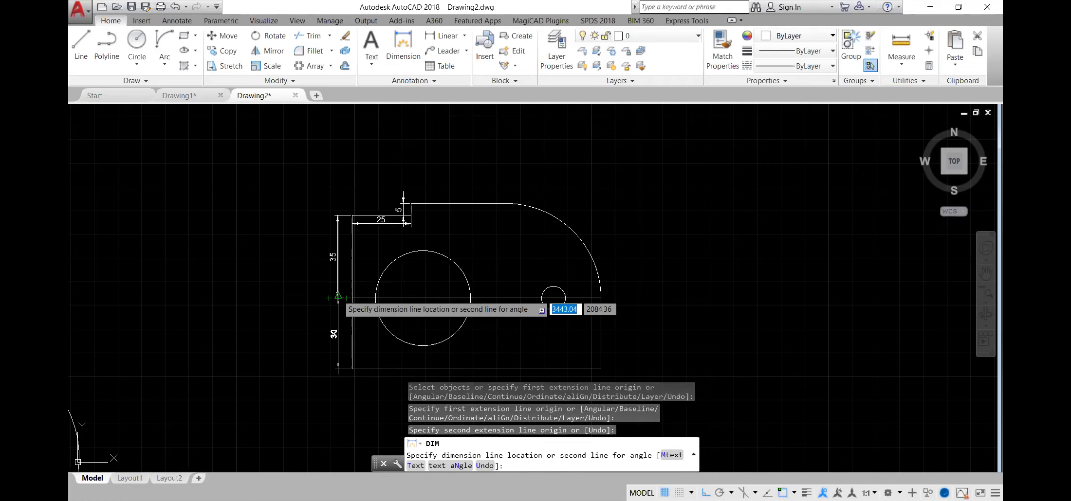
left_click(337, 298)
key("Escape")
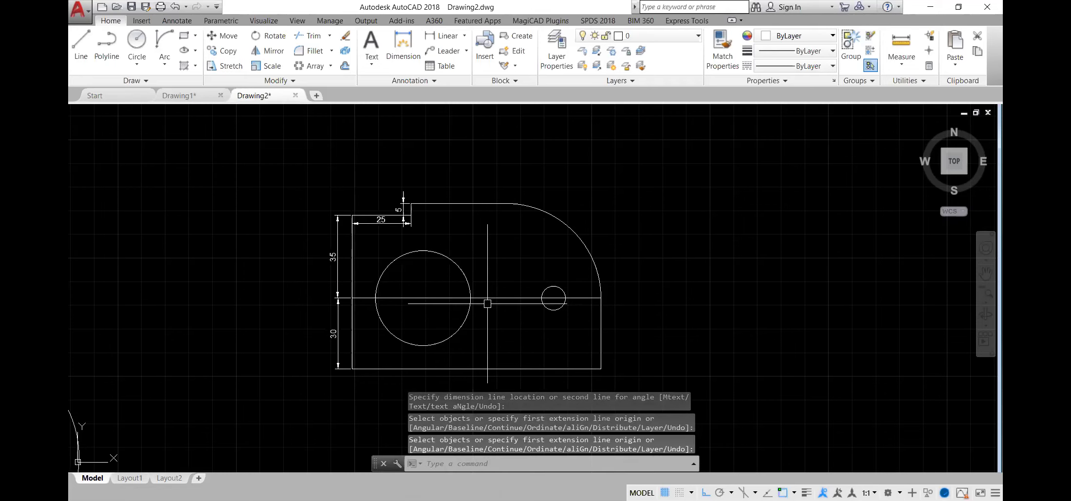
key("Return")
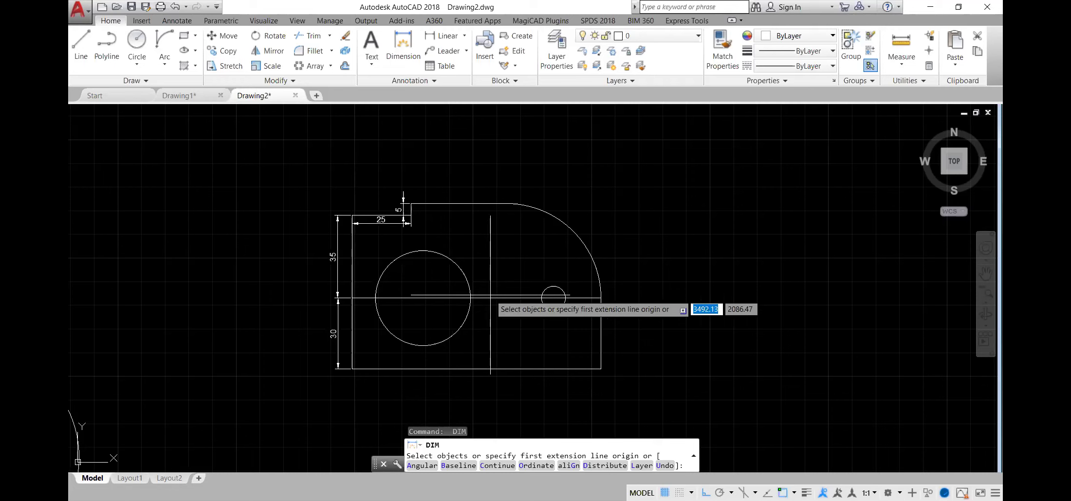
key("Escape")
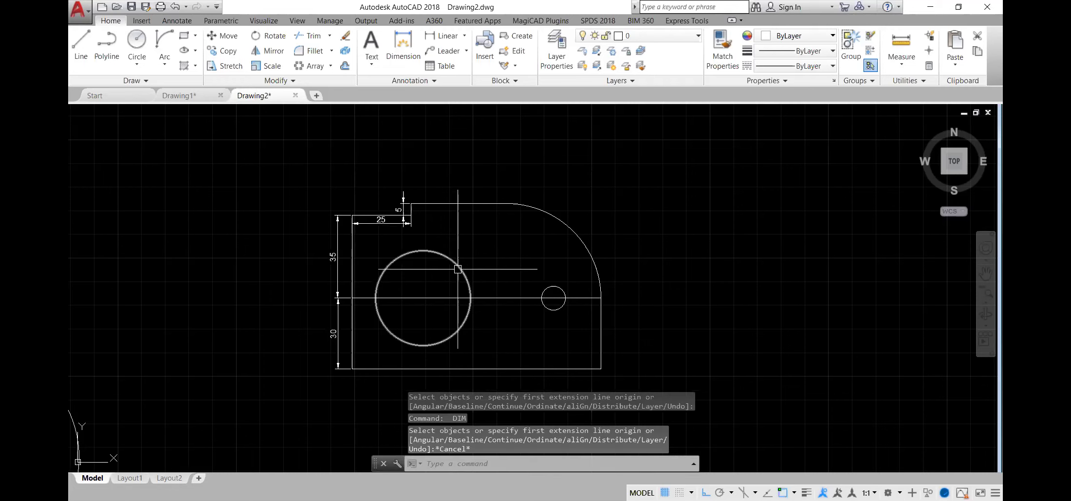
- Add a diameter dimension to the large circle, placing its text outside the circle on the upper right
left_click(465, 36)
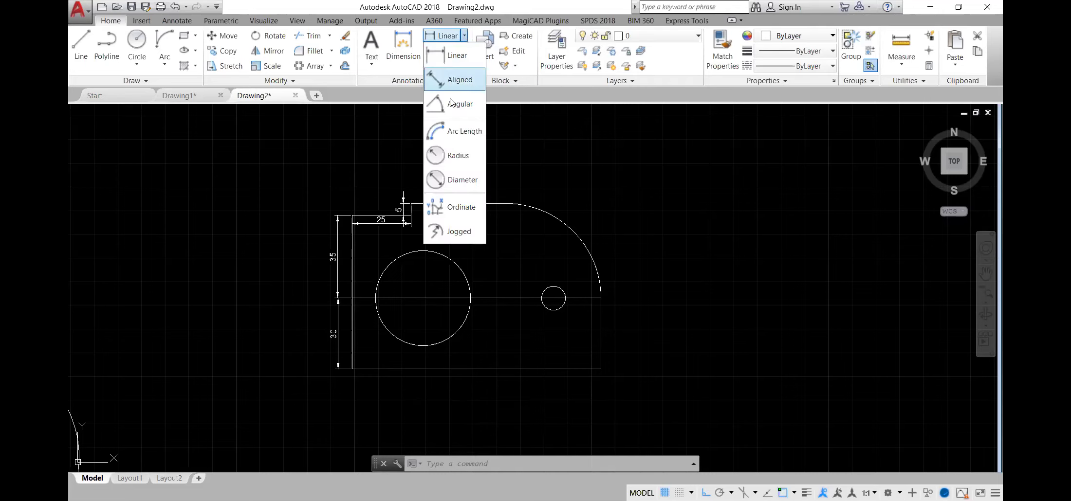
left_click(458, 181)
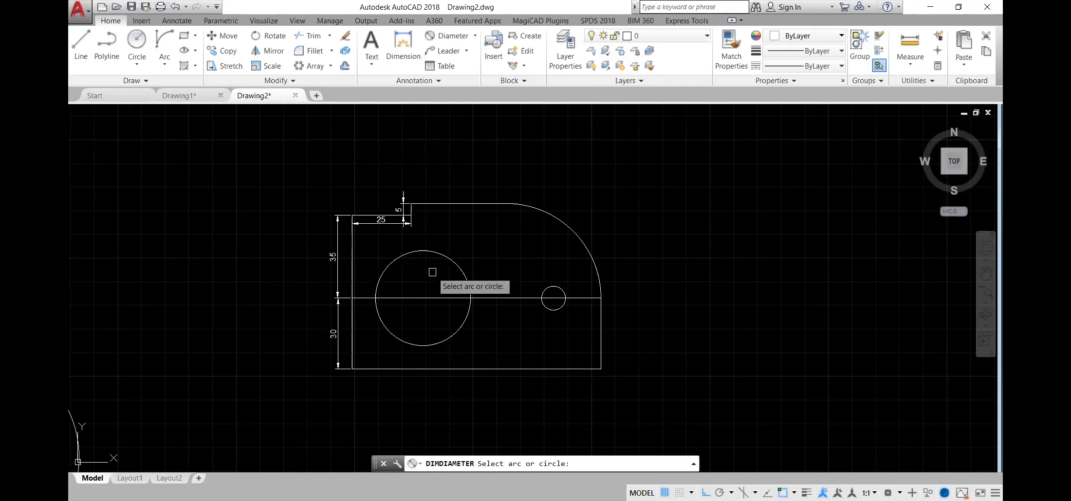
left_click(435, 252)
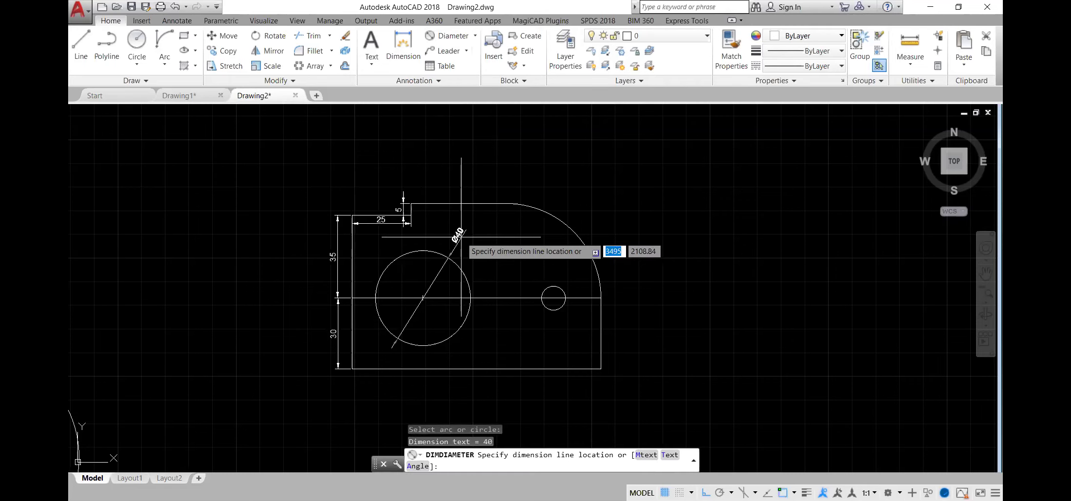
left_click(463, 236)
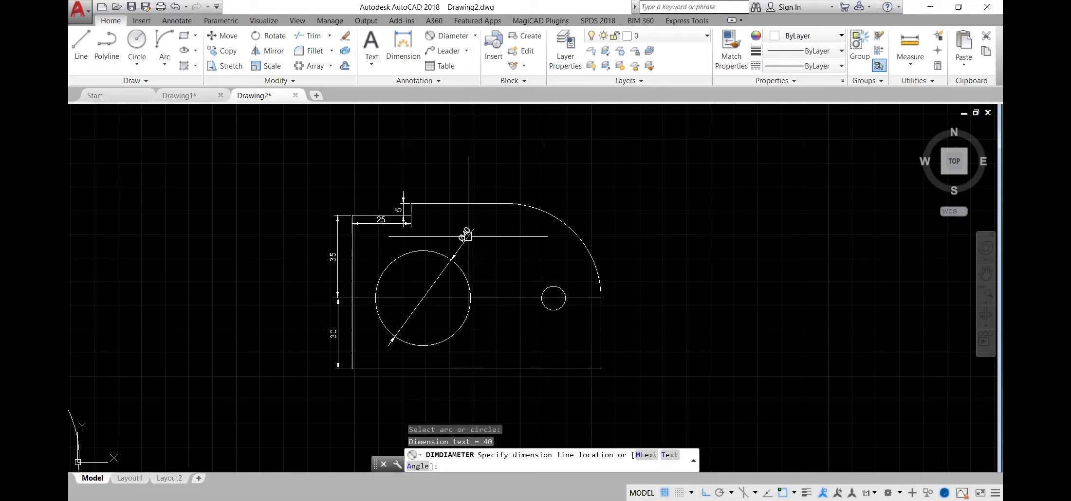
- Add radius dimensions to the small circle, with its text above it, and to the large corner arc, with its text inside the plate
left_click(474, 36)
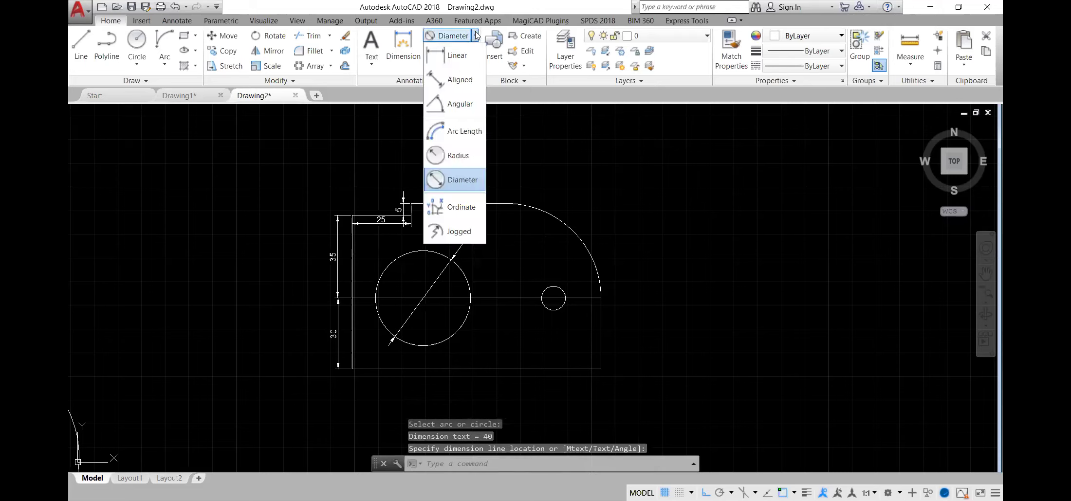
left_click(458, 155)
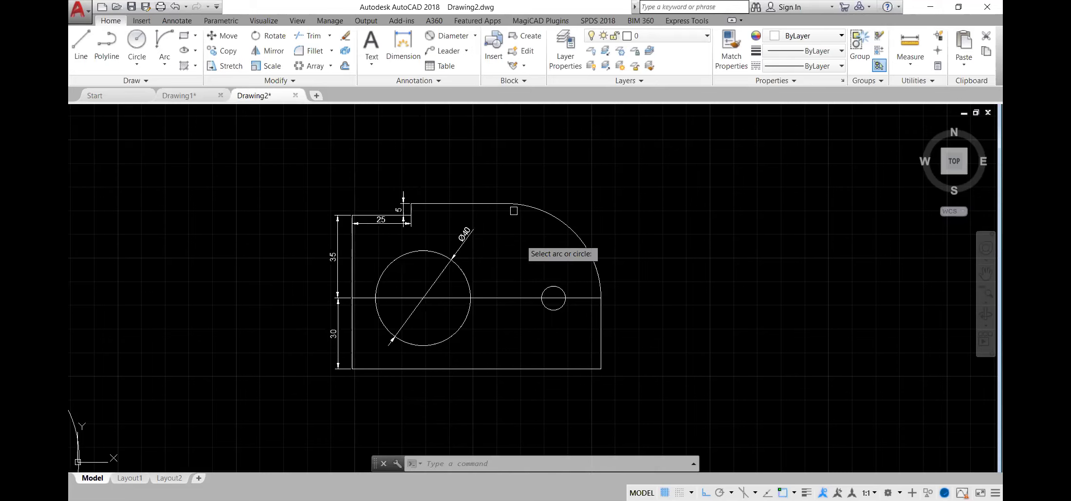
left_click(558, 287)
left_click(562, 262)
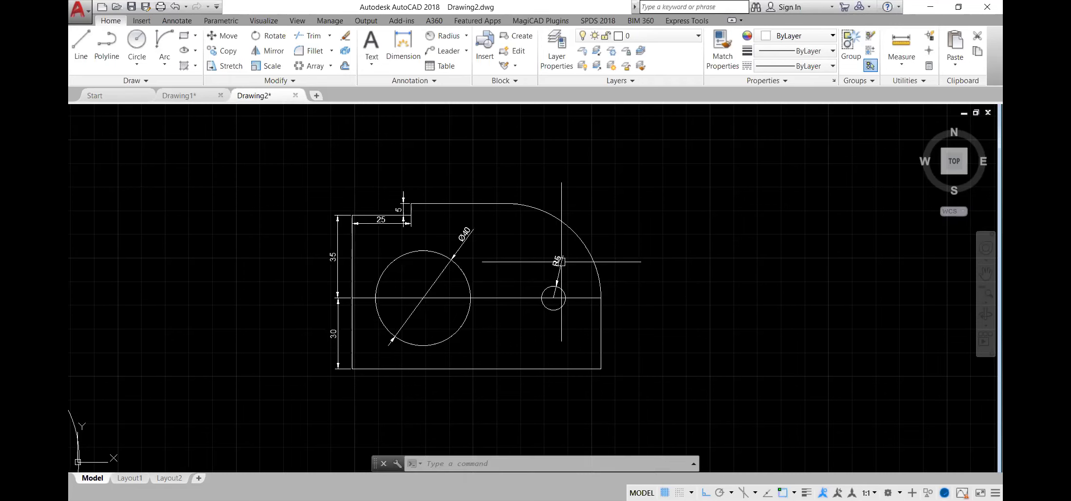
key("Return")
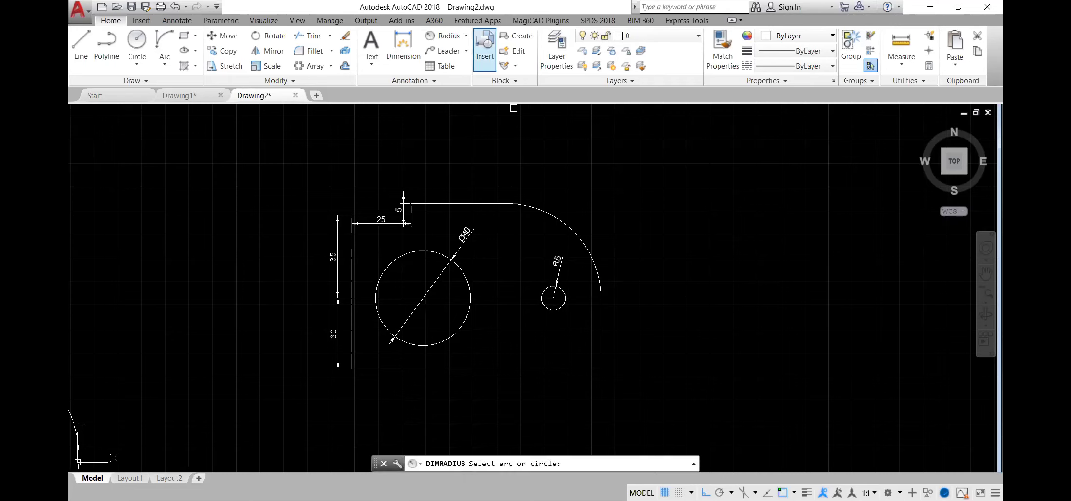
left_click(542, 205)
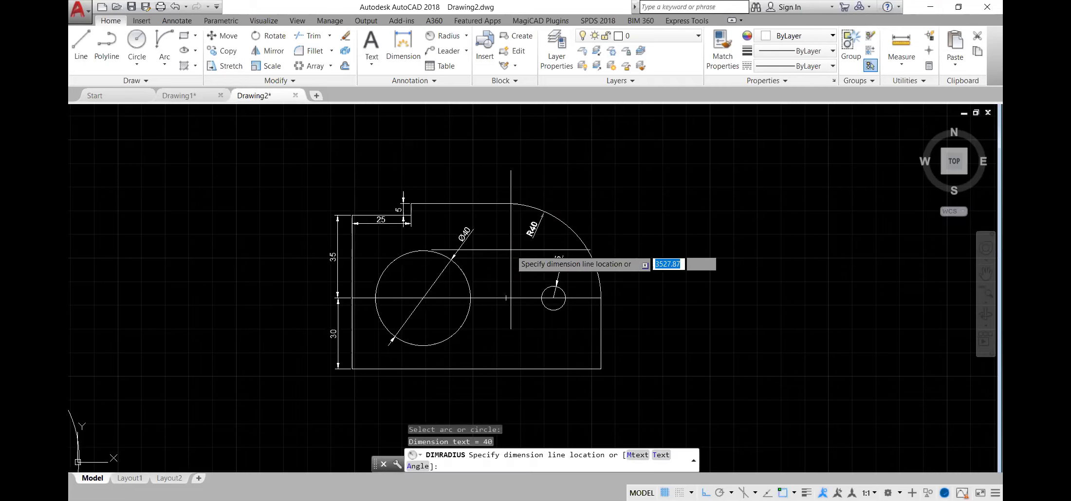
left_click(517, 279)
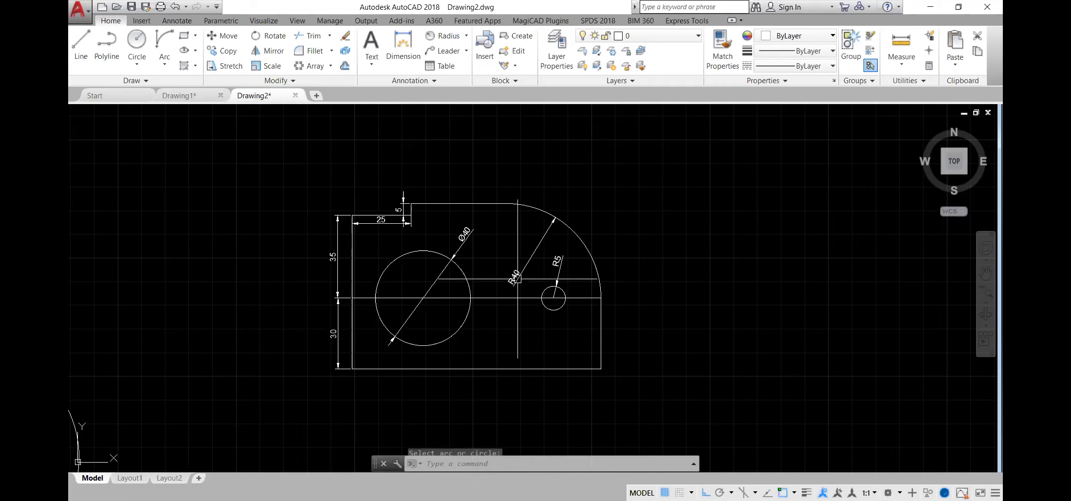
- Dimension the full length of the plate's bottom edge with a linear dimension placed below it
left_click(466, 35)
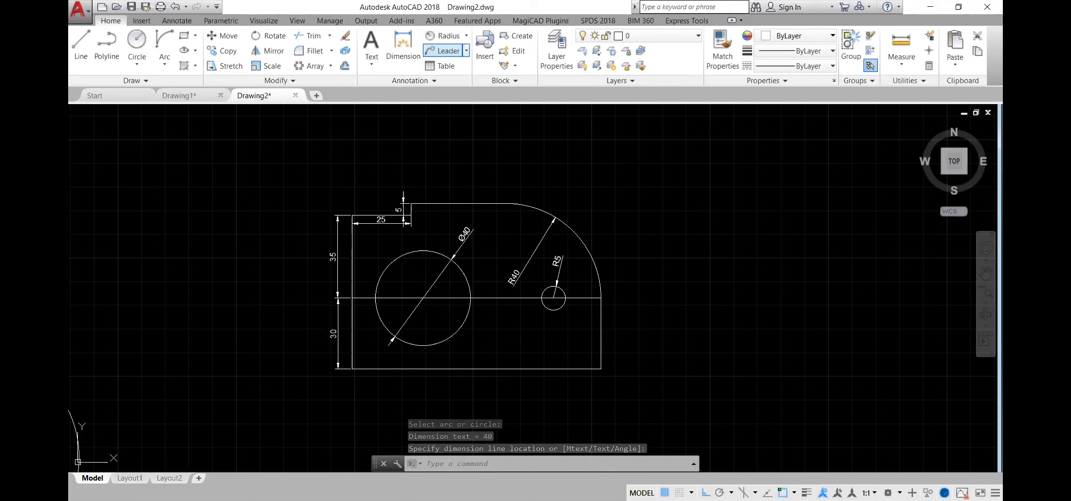
left_click(453, 51)
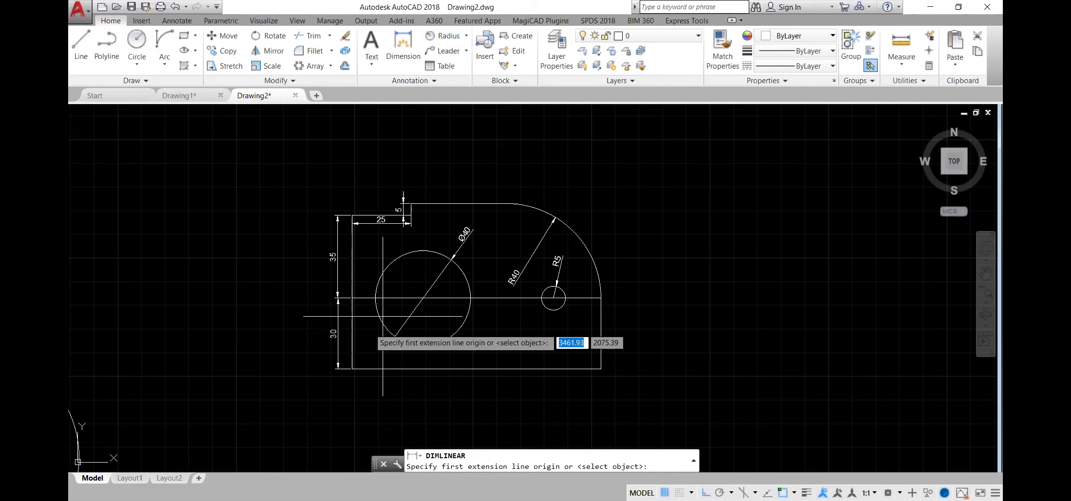
left_click(351, 369)
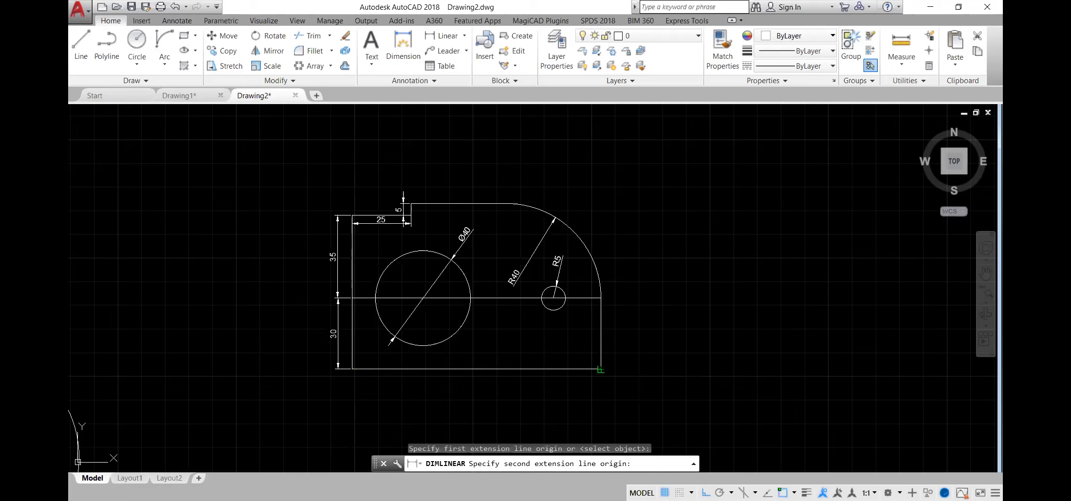
left_click(601, 369)
left_click(598, 393)
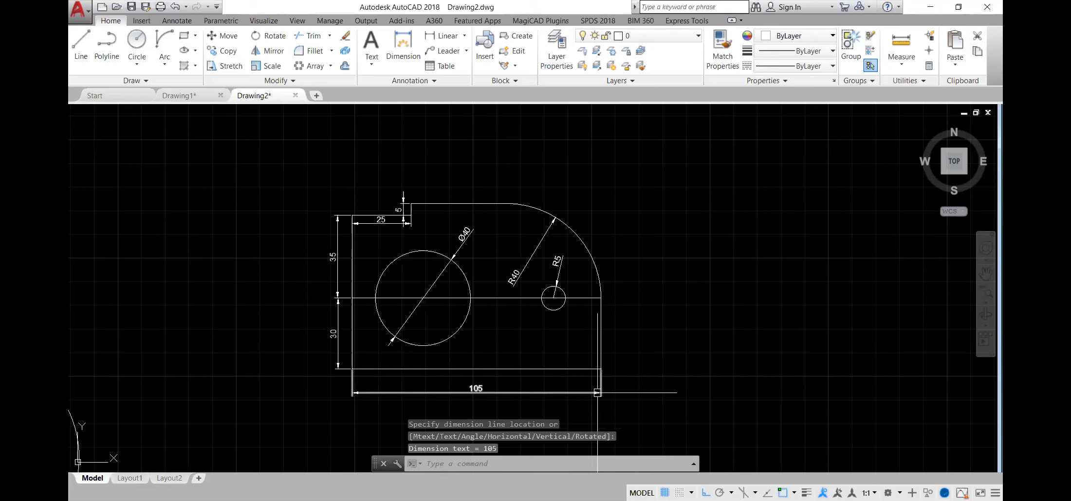
key("Return")
key("Escape")
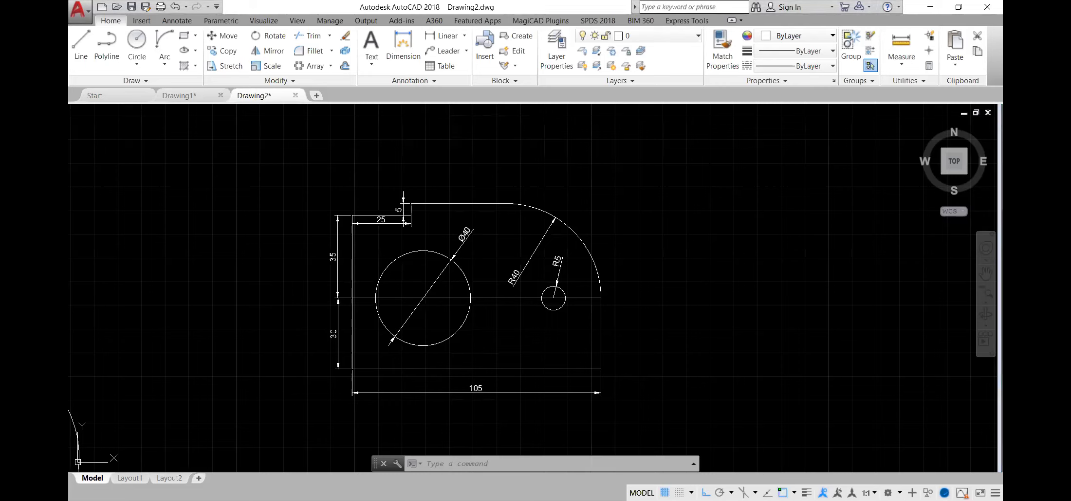
- Switch to Document 3.pdf in Adobe Reader, examine the practice figures on page 3, and return to AutoCAD
key("alt+Tab")
left_click(917, 320)
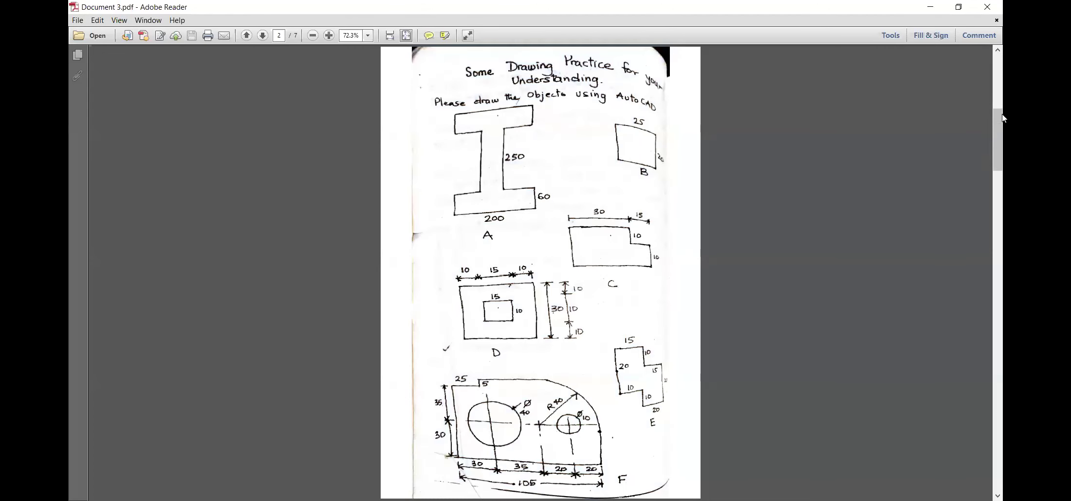
left_click_drag(1001, 136, 1002, 148)
left_click(998, 496)
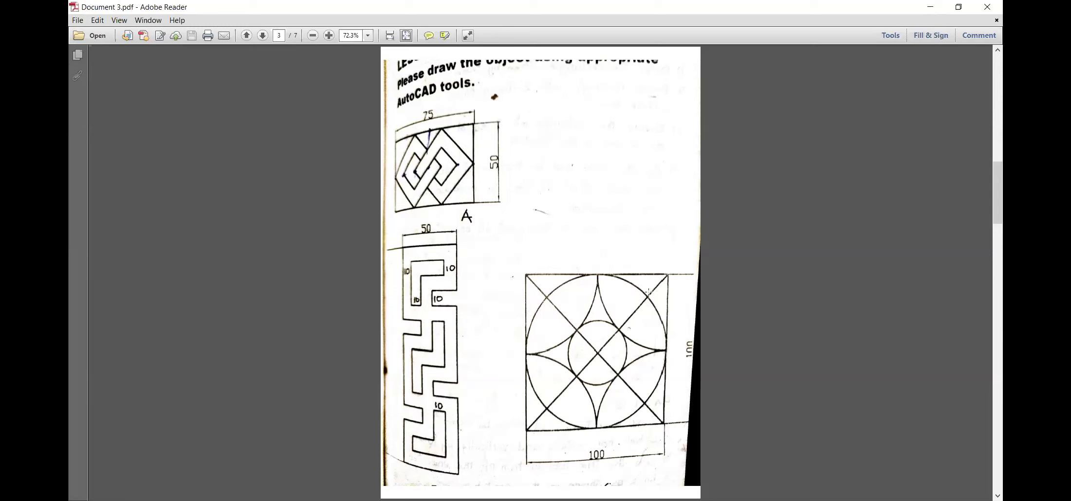
key("alt+Tab")
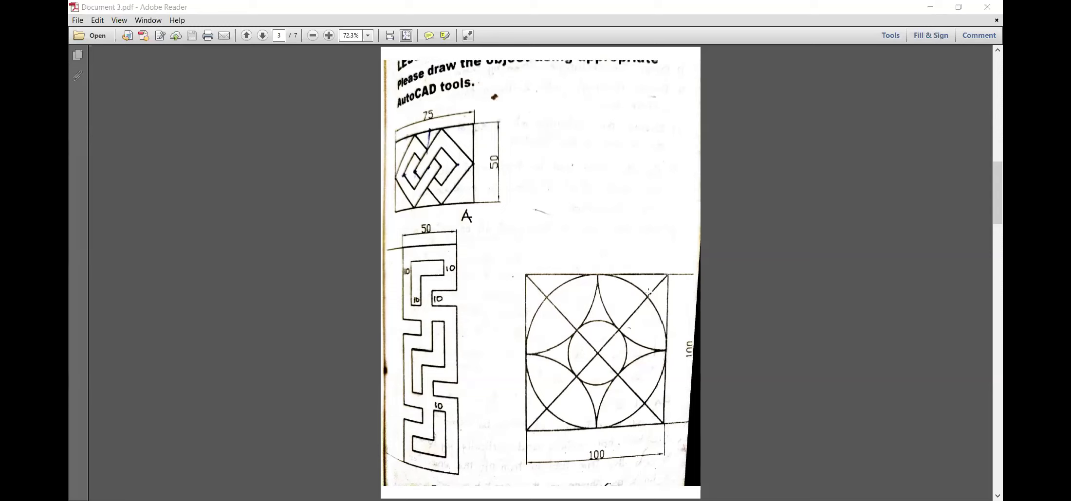
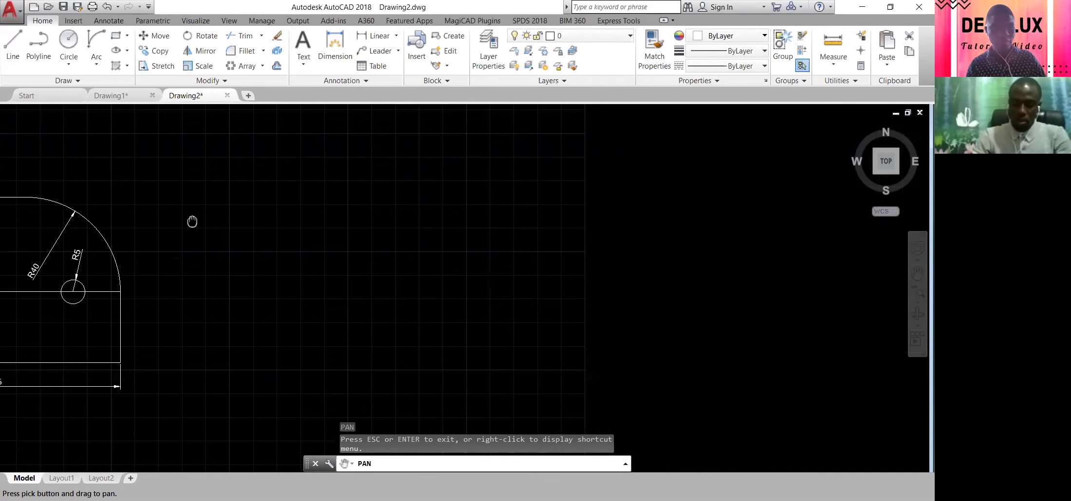
key("Escape")
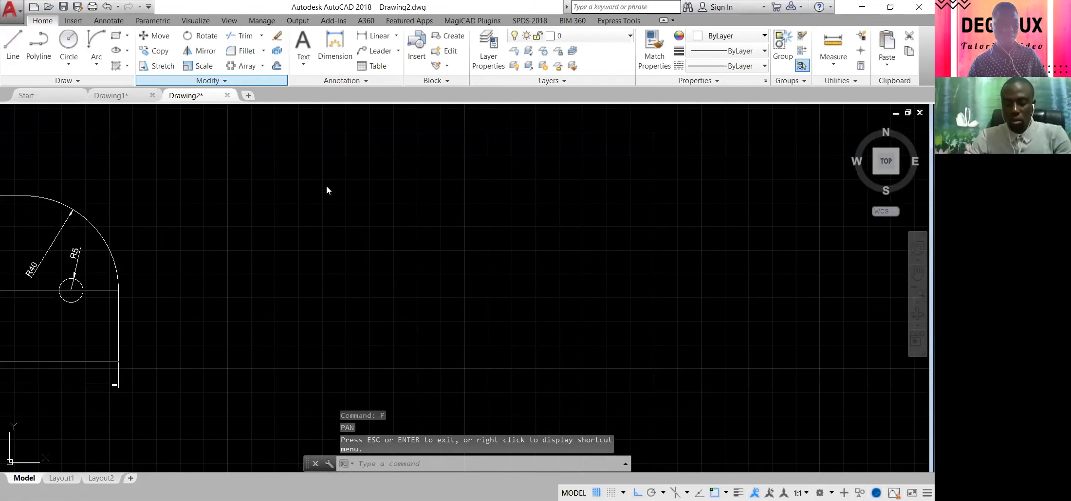
left_click(116, 36)
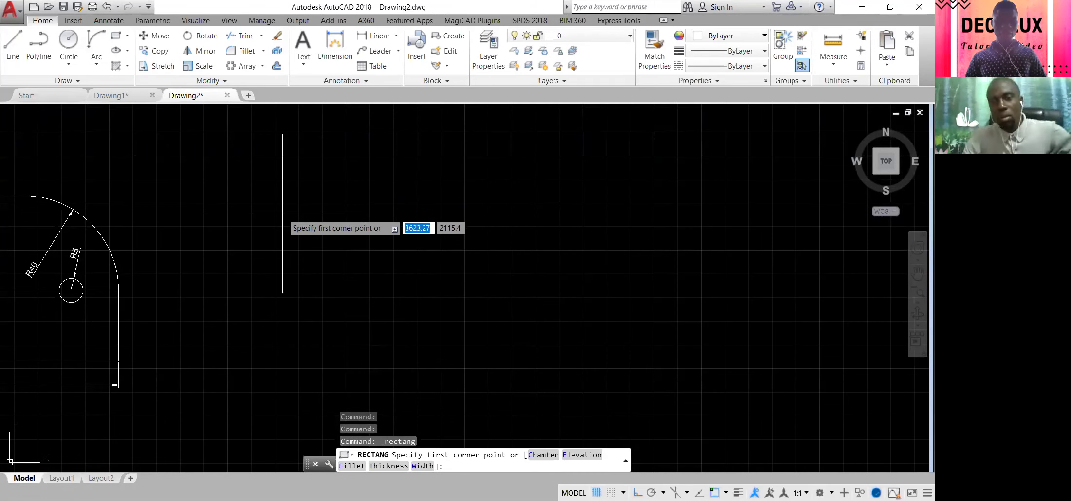
key("Escape")
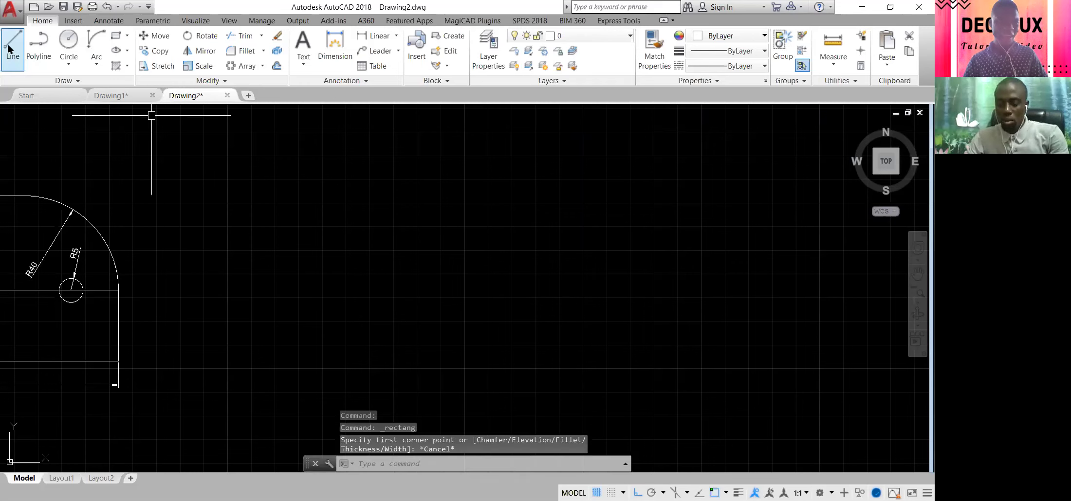
left_click(115, 36)
key("Escape")
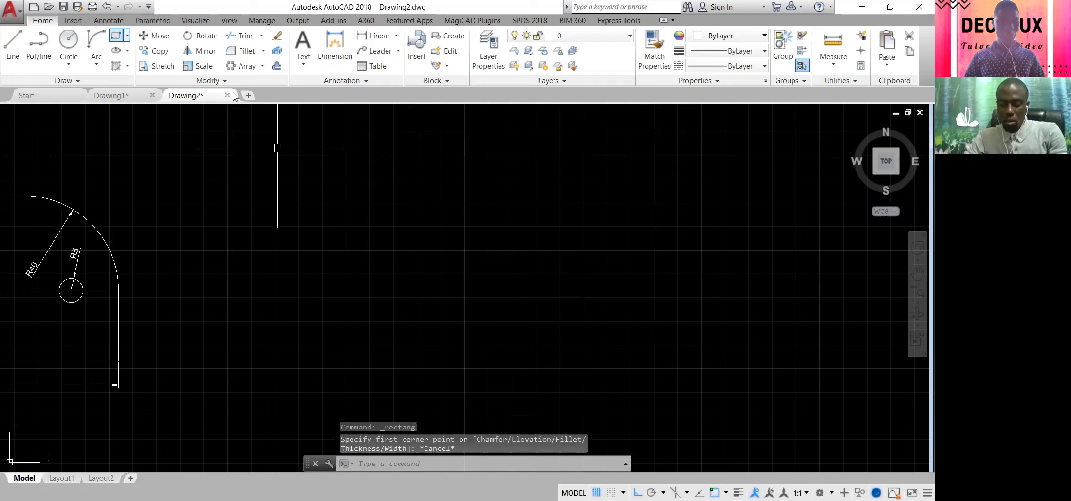
type("RECTANG")
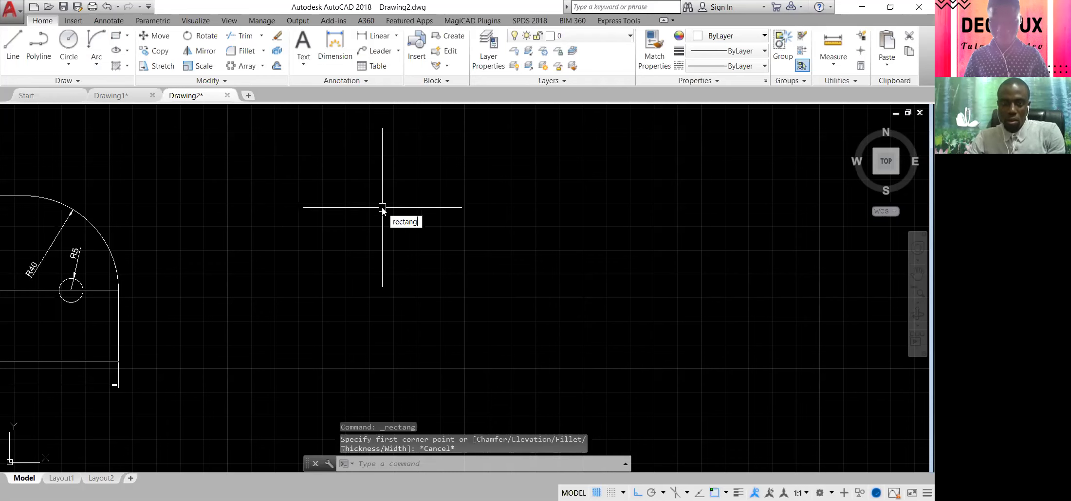
key("Return")
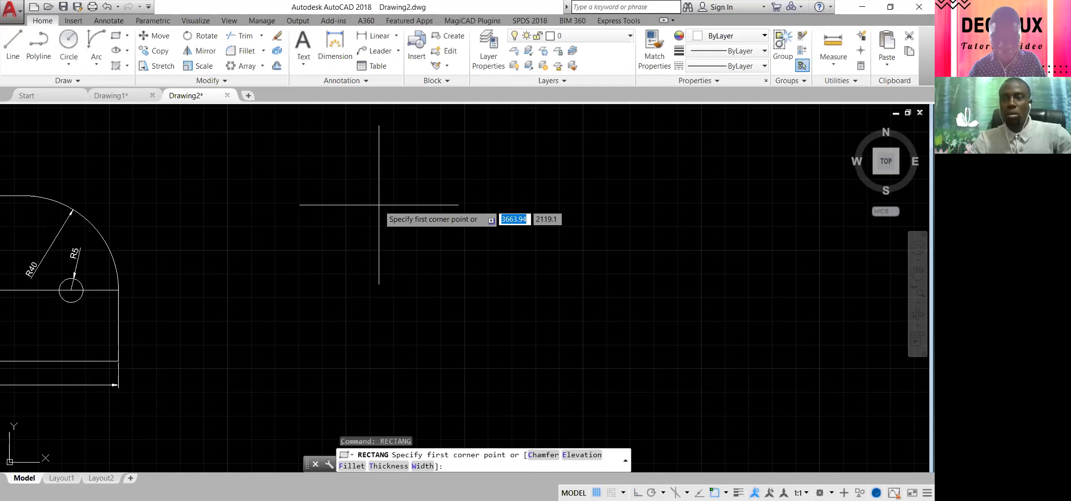
right_click(379, 205)
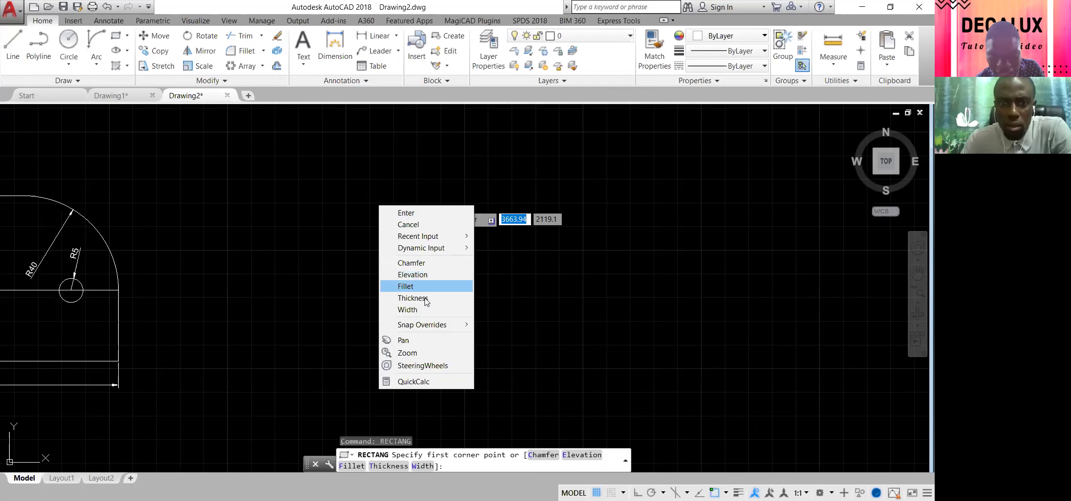
left_click(362, 203)
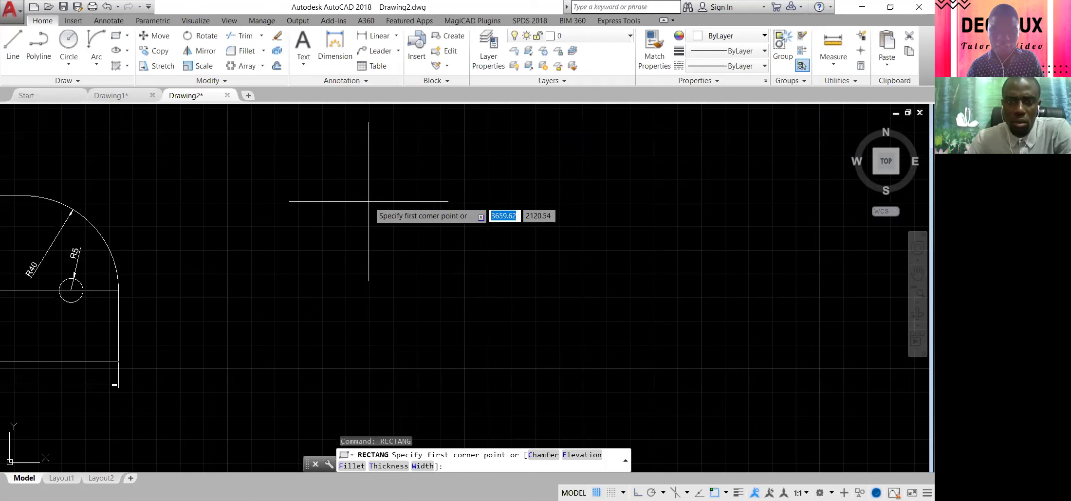
key("Escape")
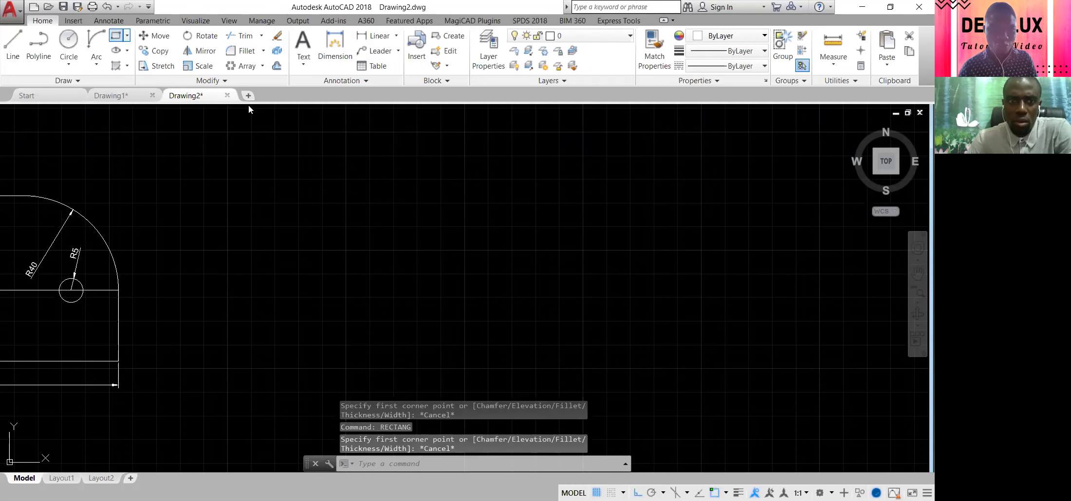
- Draw a 100 by 100 square in the empty area beside figure F, using the rectangle's Dimensions option
key("Return")
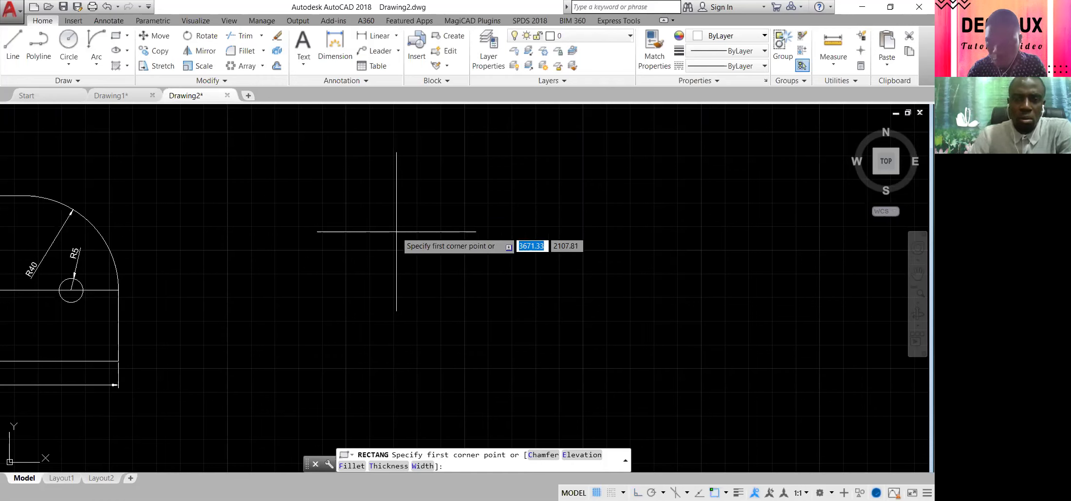
left_click(369, 195)
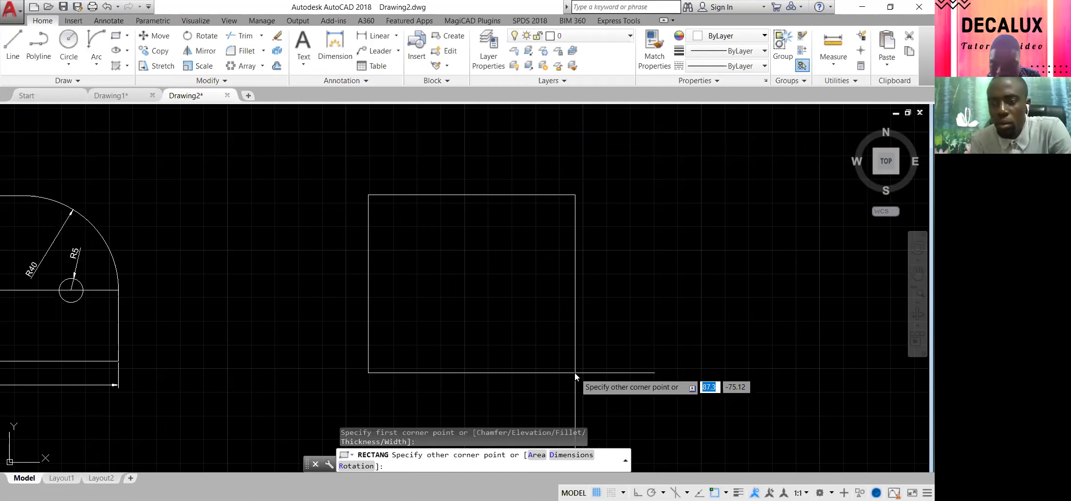
right_click(575, 373)
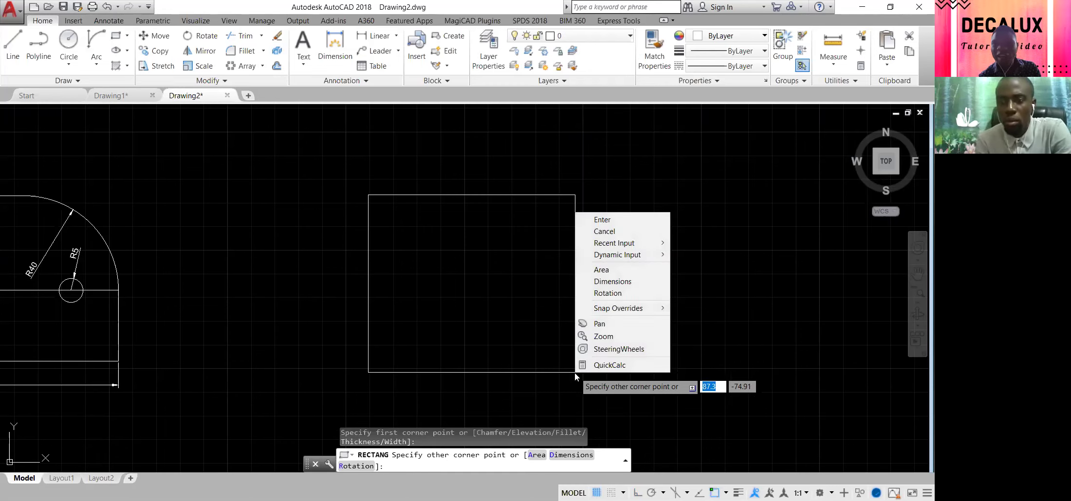
left_click(621, 283)
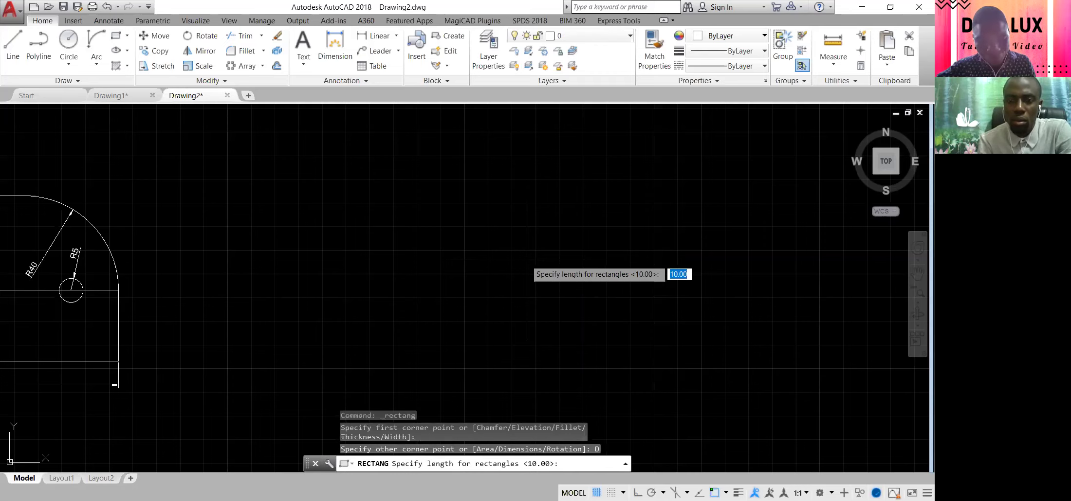
type("100")
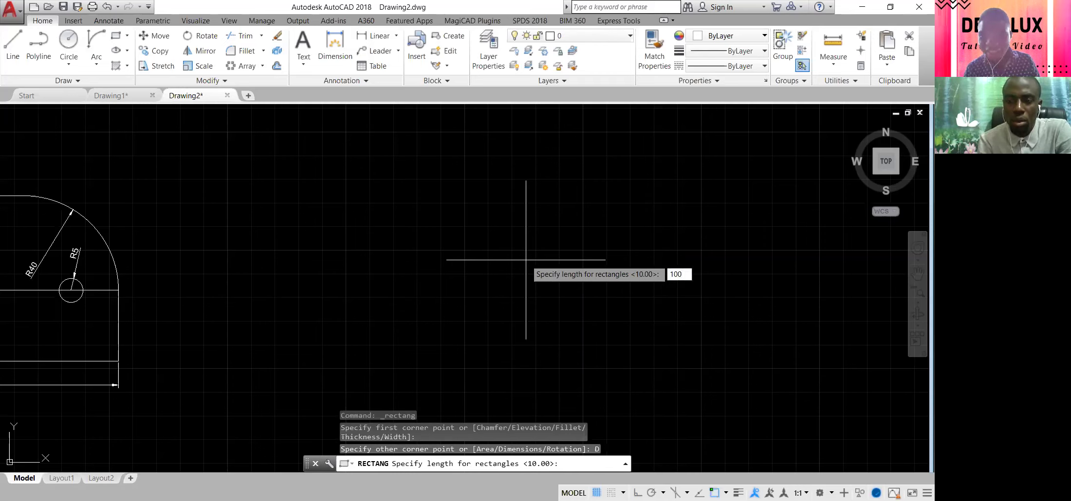
key("Return")
type("100")
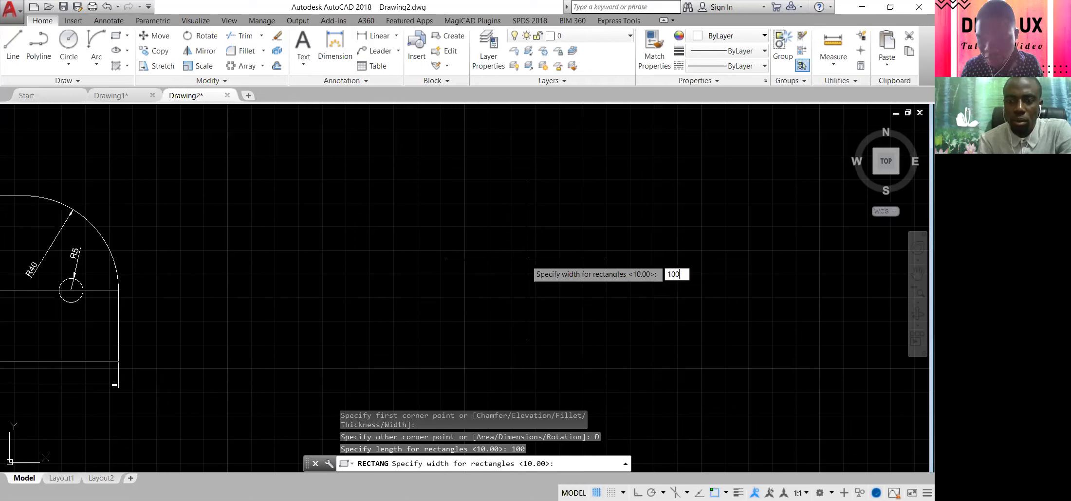
key("Return")
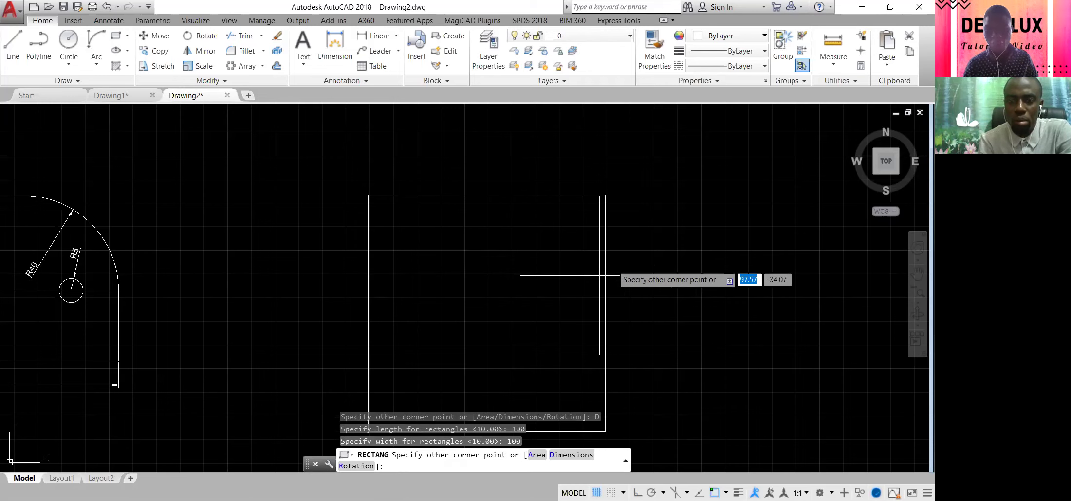
left_click(642, 259)
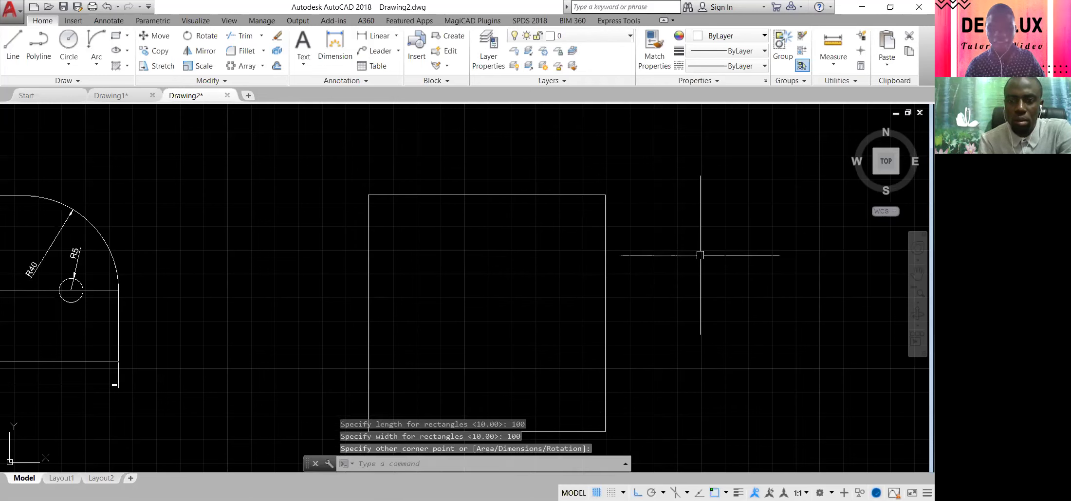
type("p")
key("Return")
left_click_drag(568, 258, 445, 220)
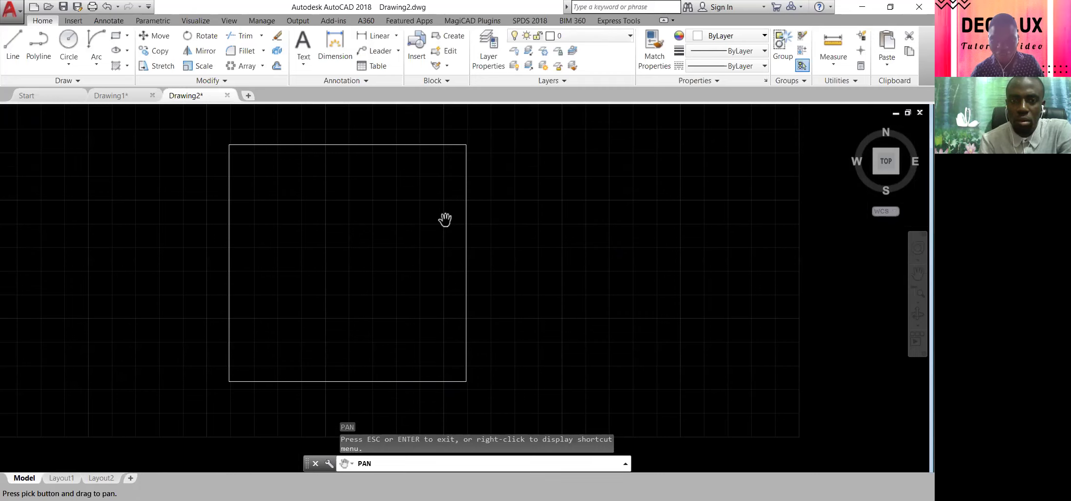
- Switch to Document 3.pdf in Adobe Reader, examine the practice figures on pages 2 and 3, and return to AutoCAD
key("alt+Tab")
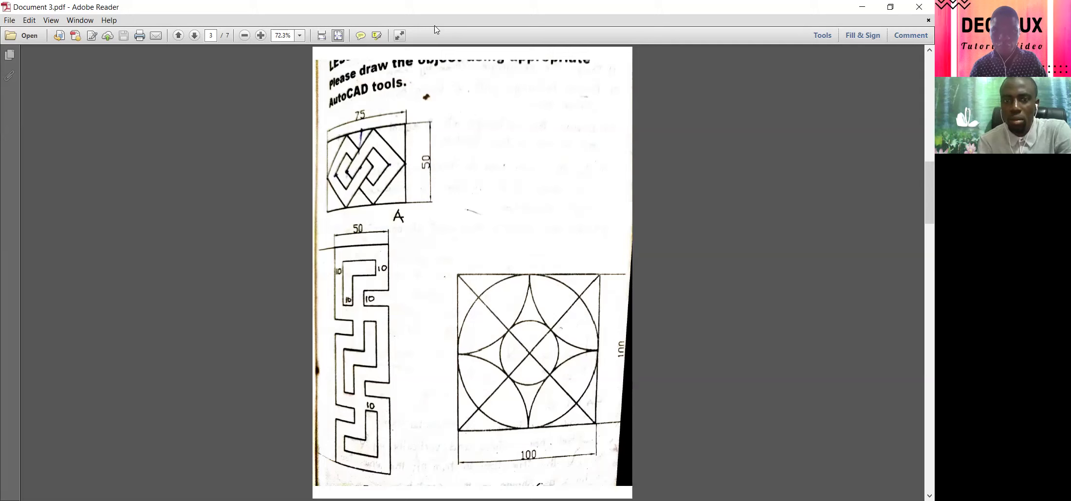
left_click(354, 130)
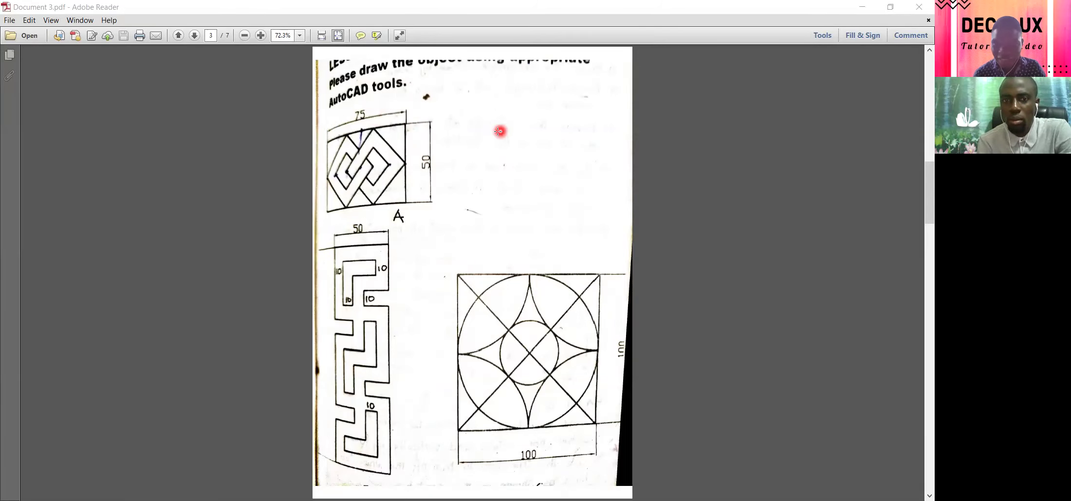
left_click_drag(499, 131, 607, 232)
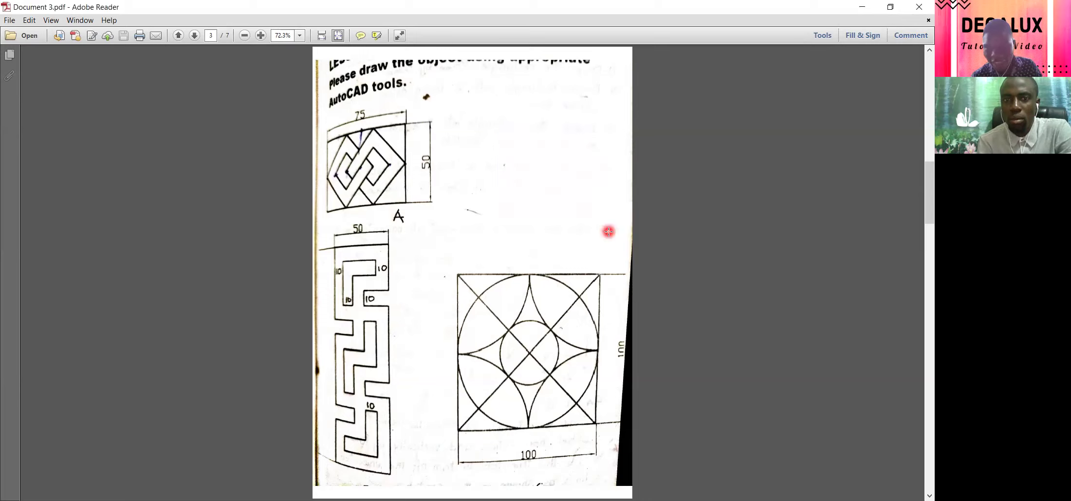
right_click(609, 232)
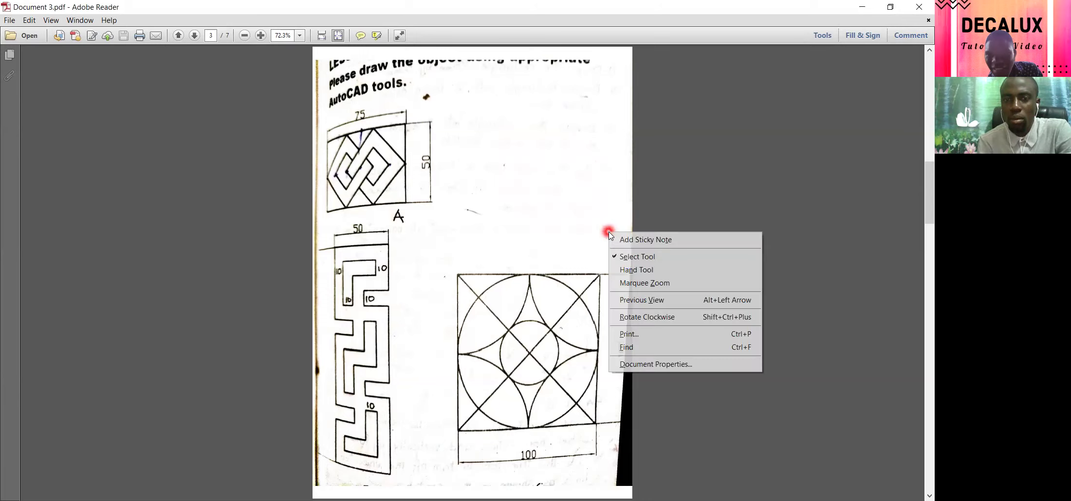
left_click(508, 189)
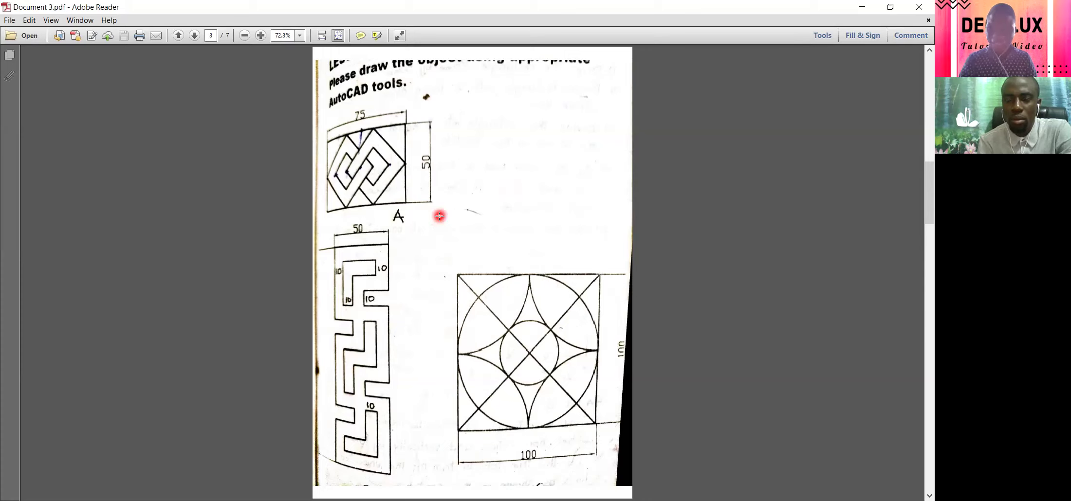
left_click(921, 336)
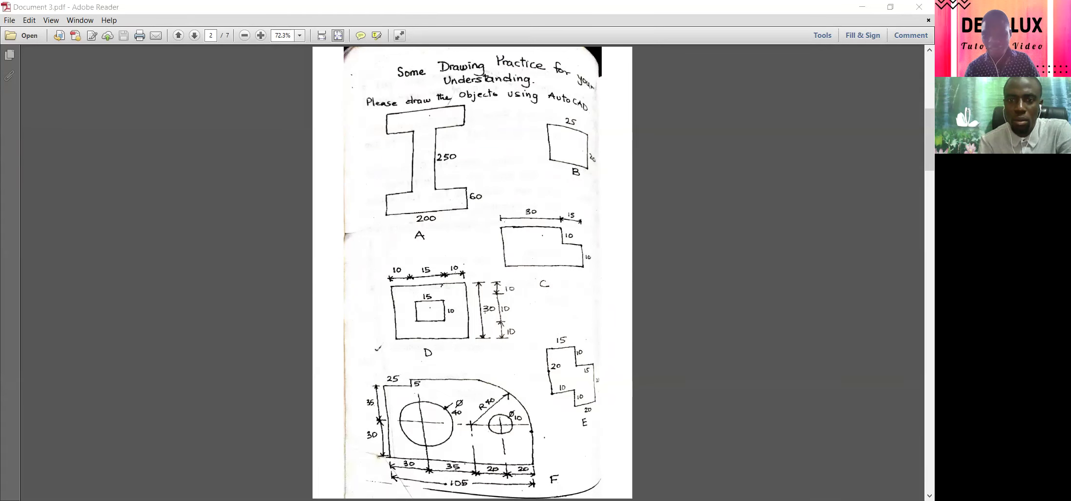
key("alt+Tab")
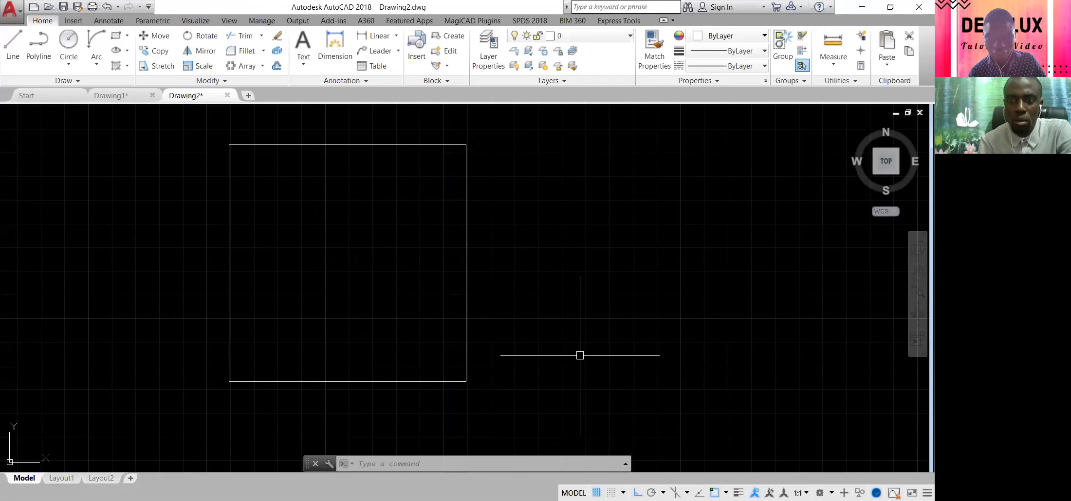
key("alt+Tab")
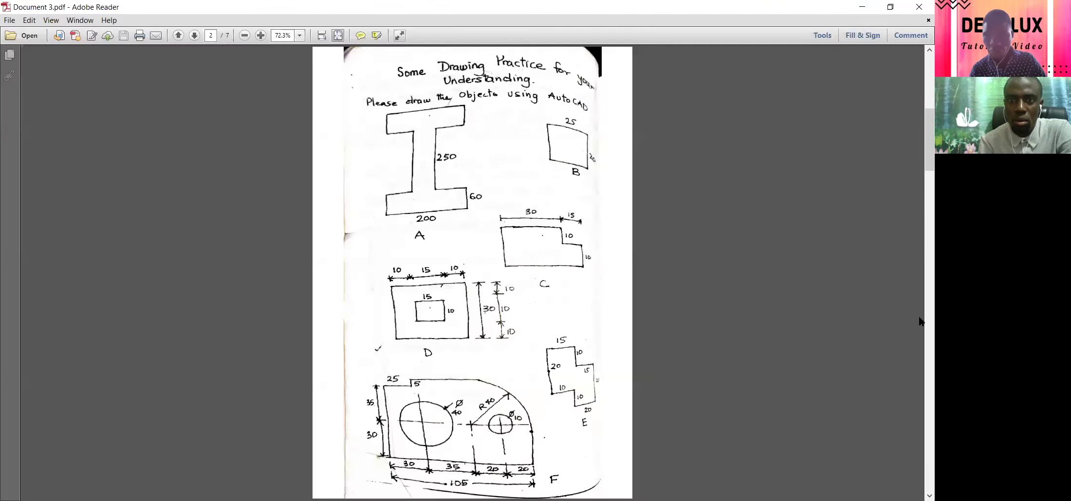
left_click_drag(925, 113, 919, 189)
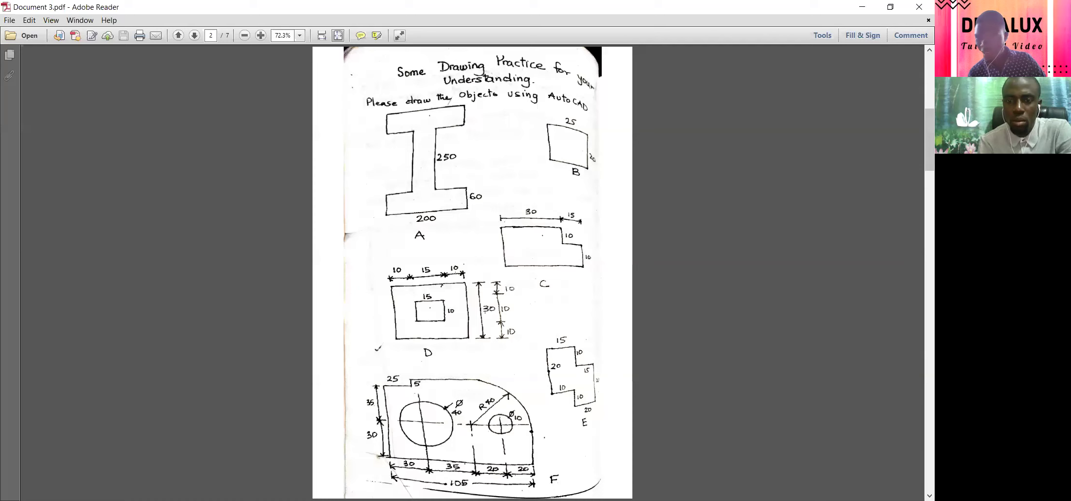
left_click(929, 496)
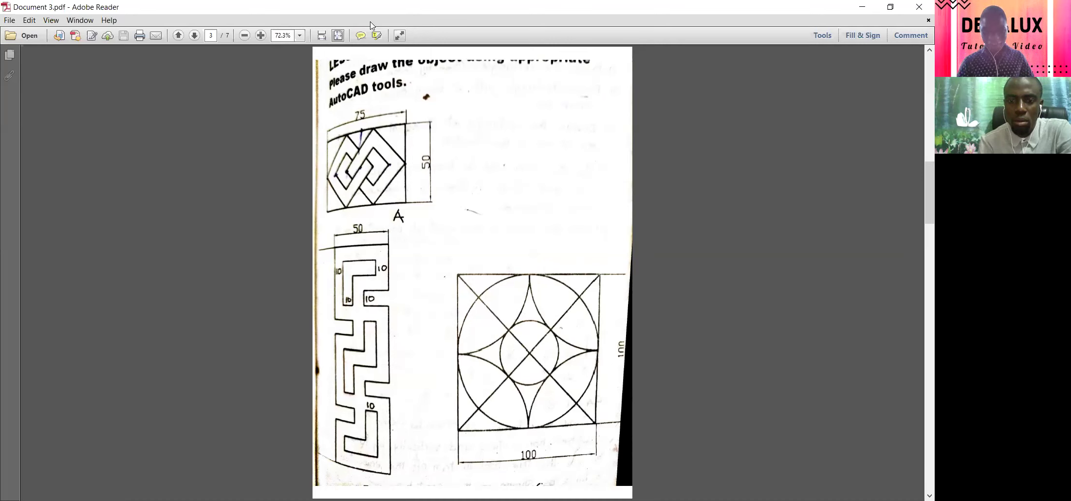
key("alt+Tab")
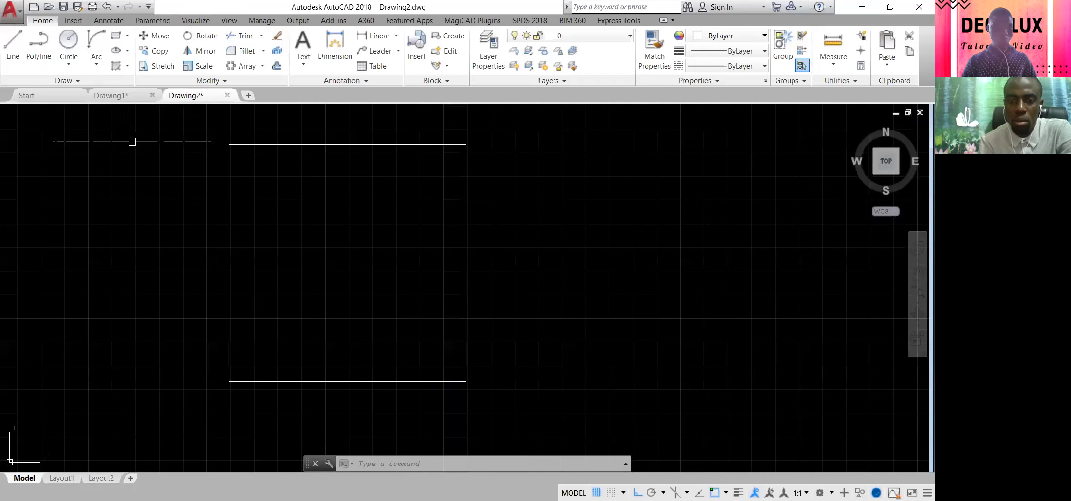
- Draw both diagonals of the square with lines joining its opposite corners
left_click(15, 44)
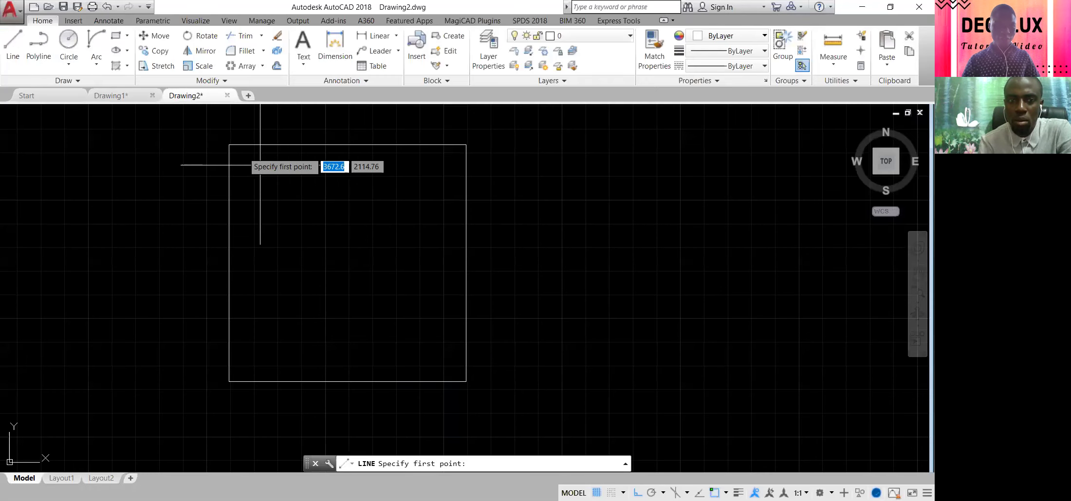
left_click(229, 145)
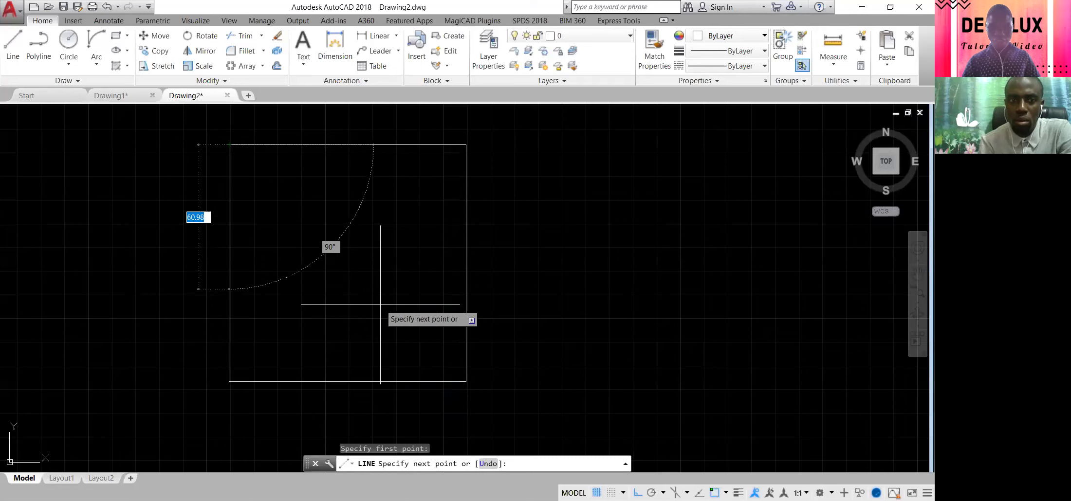
left_click(466, 381)
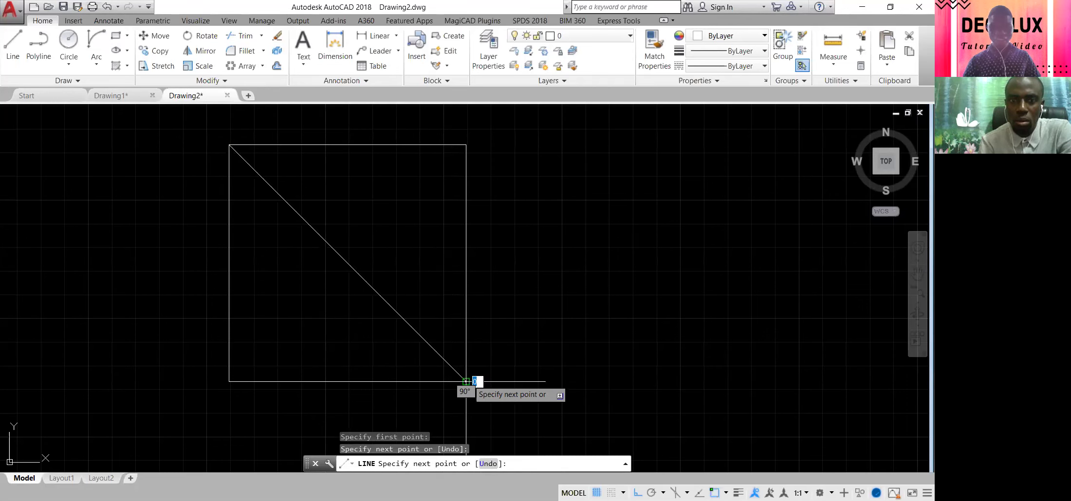
key("Return")
key("Return")
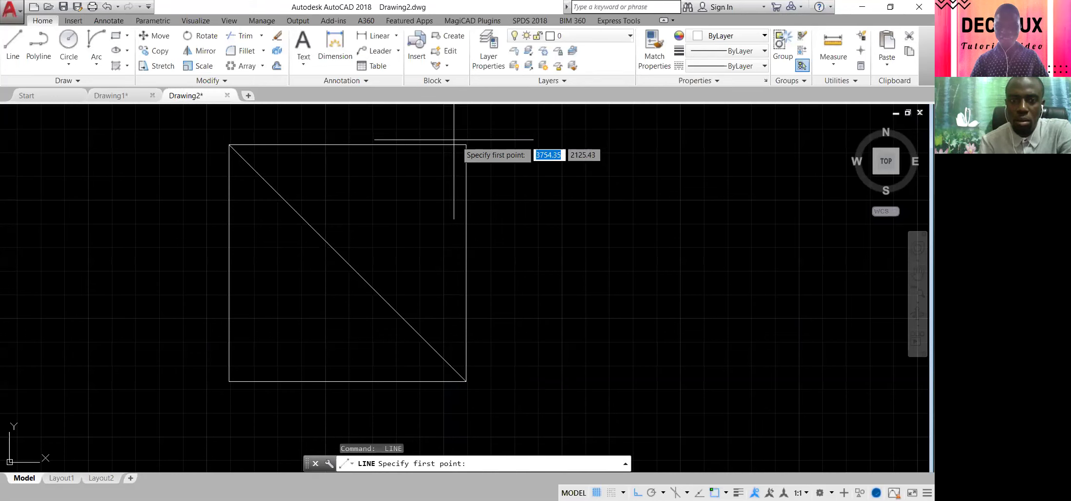
left_click(466, 145)
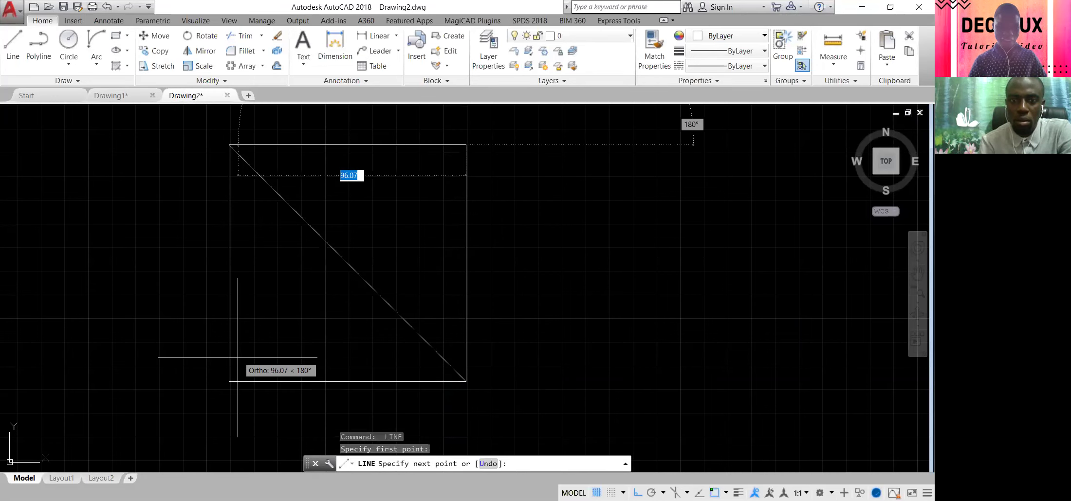
left_click(229, 381)
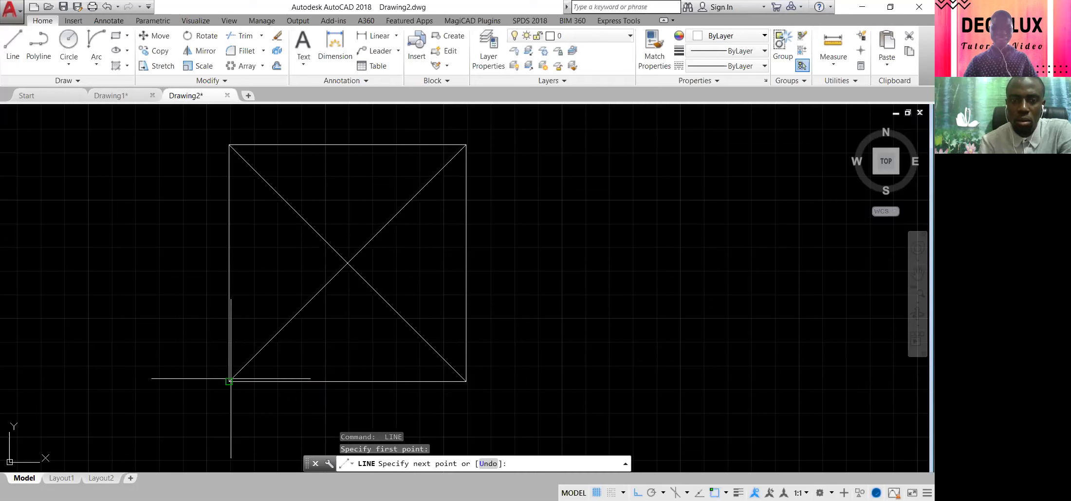
key("Return")
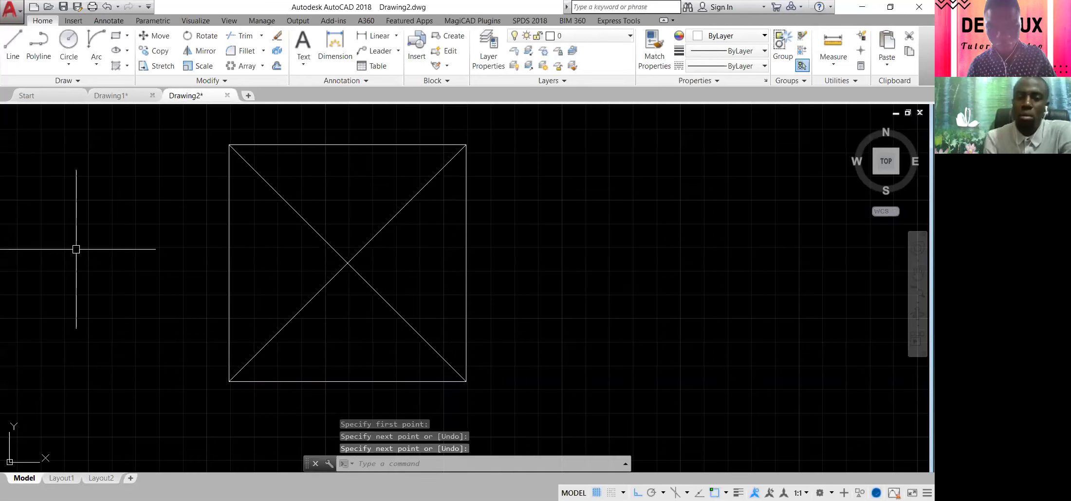
- Draw a circle centred on the square's upper-left corner with a freehand radius of about 45
middle_click_drag(137, 241, 172, 274)
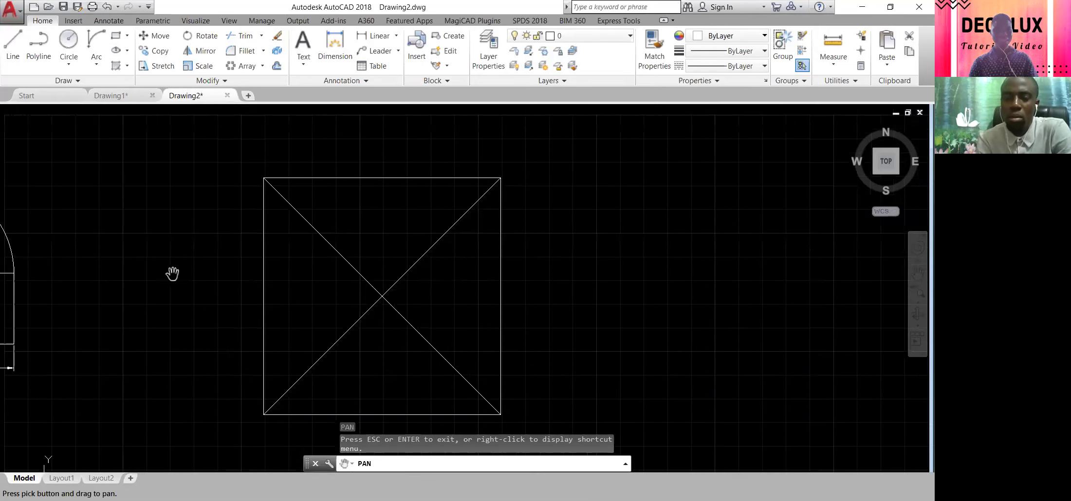
key("Escape")
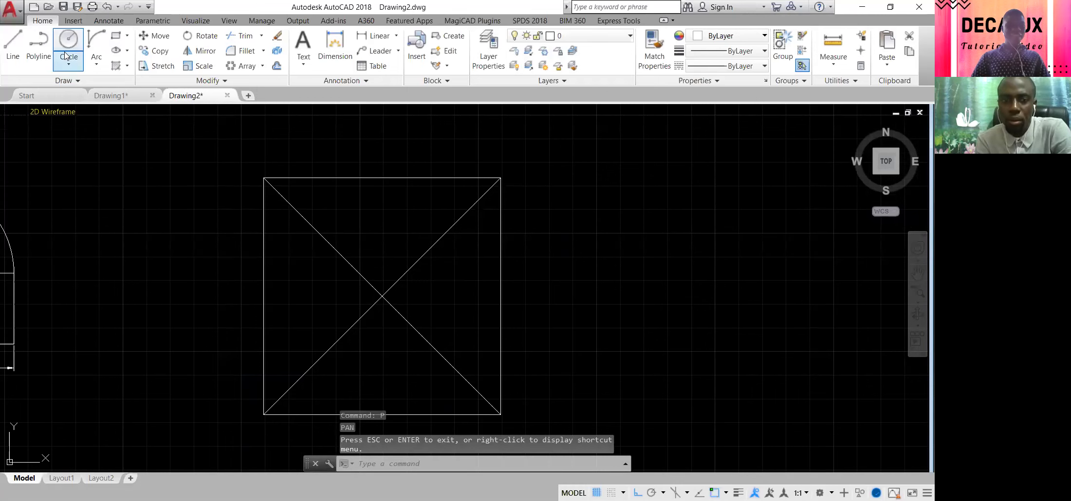
left_click(66, 55)
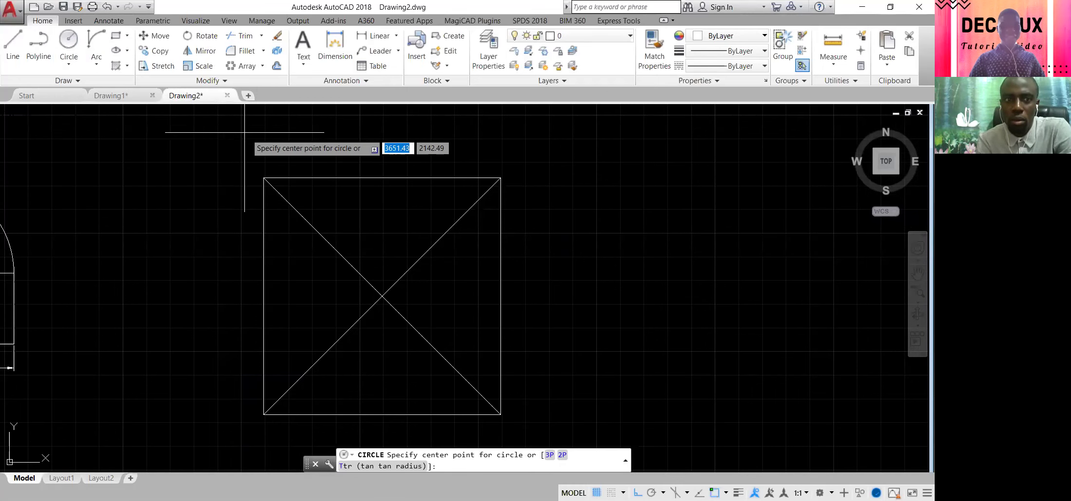
left_click(263, 180)
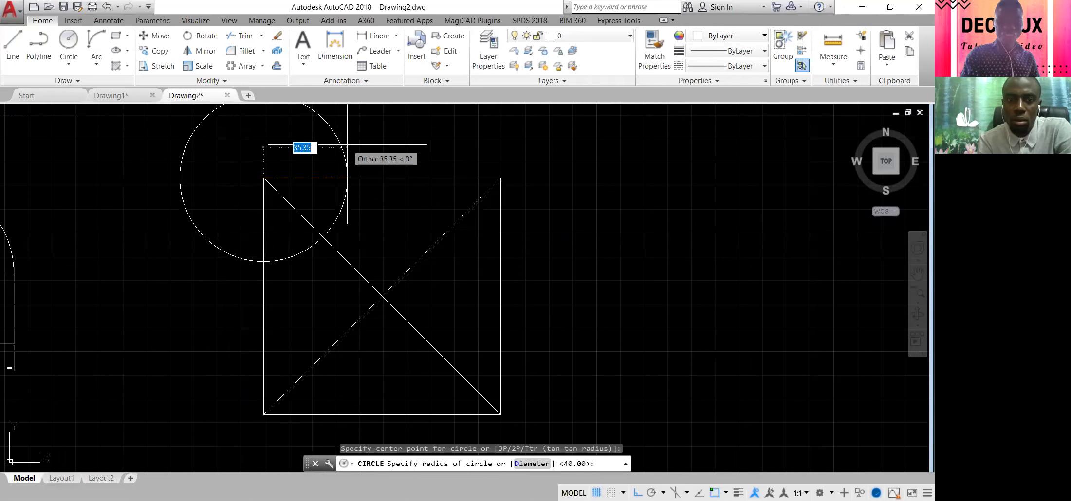
left_click(371, 135)
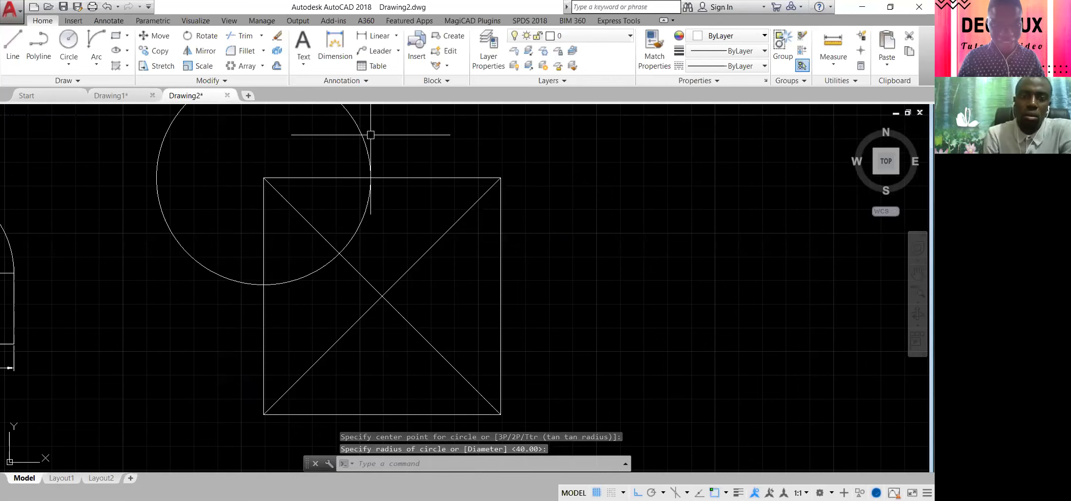
- Trim away the part of the corner circle outside the square, keeping only the arc inside it
type("tr")
key("Return")
key("Return")
left_click(366, 146)
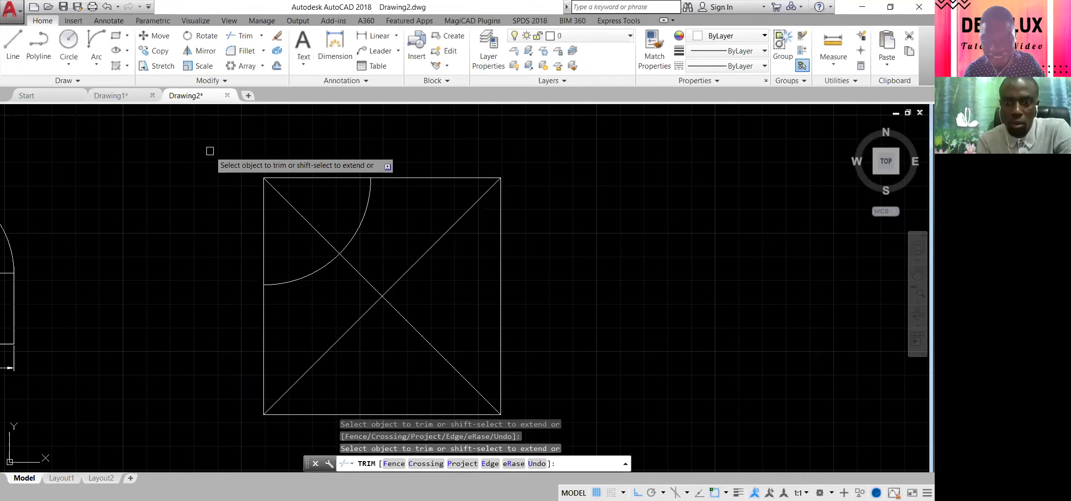
- Switch to Document 3.pdf in Adobe Reader, examine the vertical and horizontal centre axes of the 100 by 100 figure, and return to AutoCAD
key("alt+Tab")
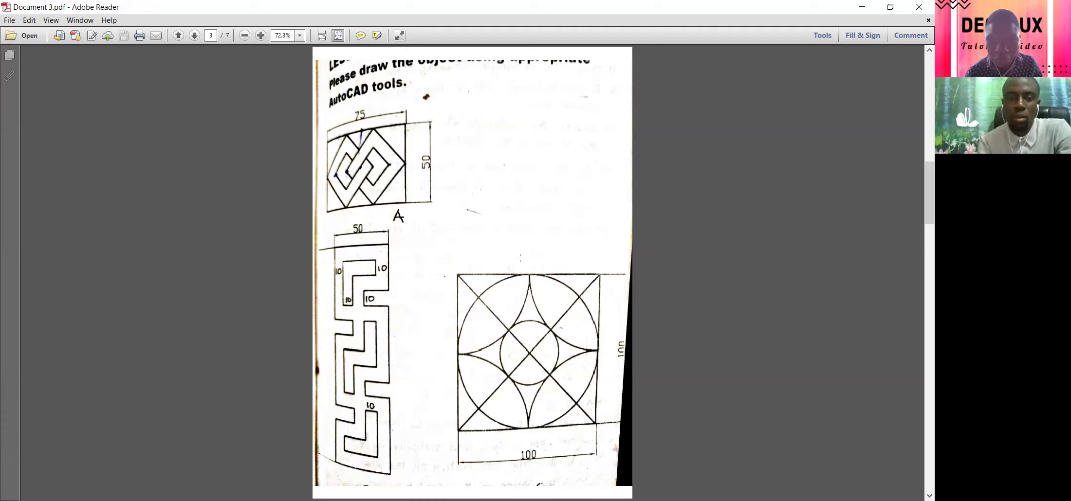
left_click_drag(520, 258, 540, 470)
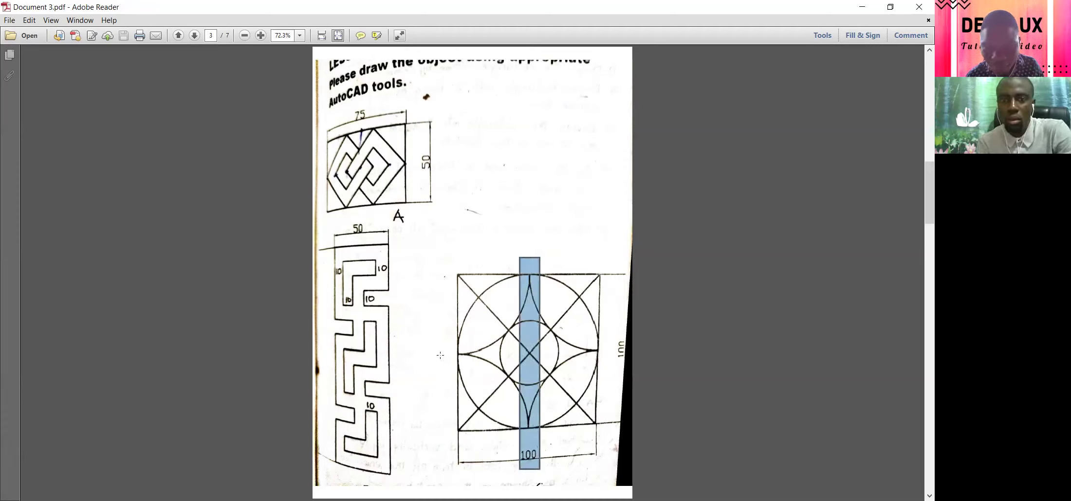
left_click_drag(439, 357, 614, 350)
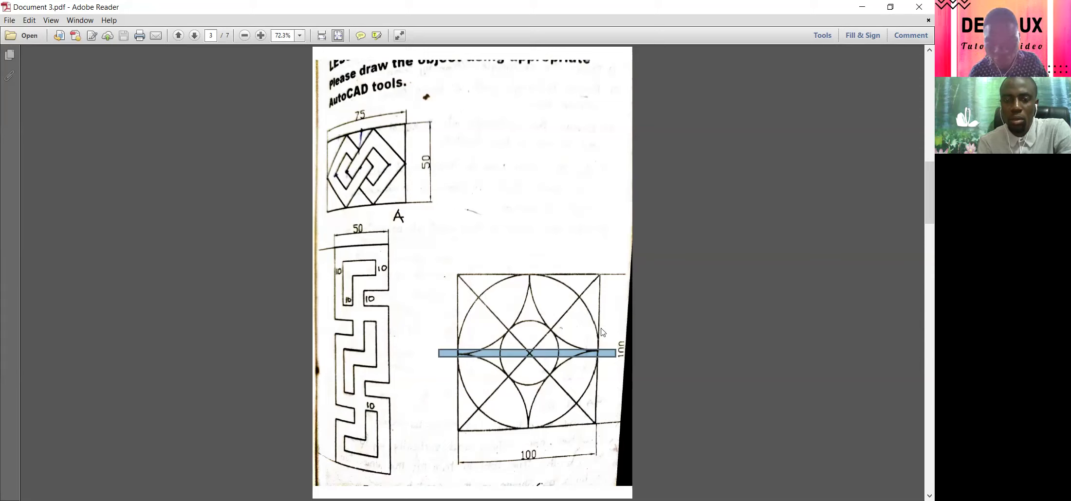
key("alt+Tab")
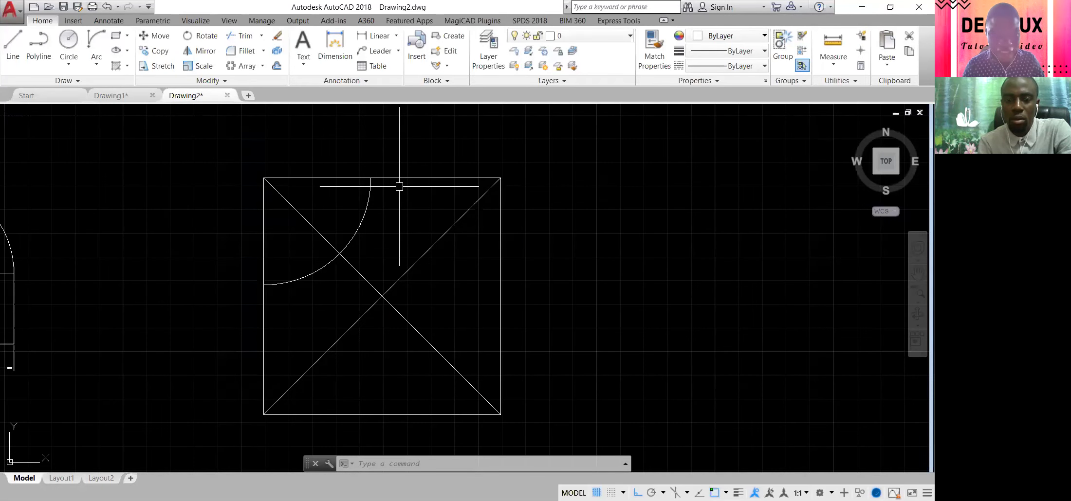
- Erase the trimmed arc at the square's upper-left corner
type("e")
key("Return")
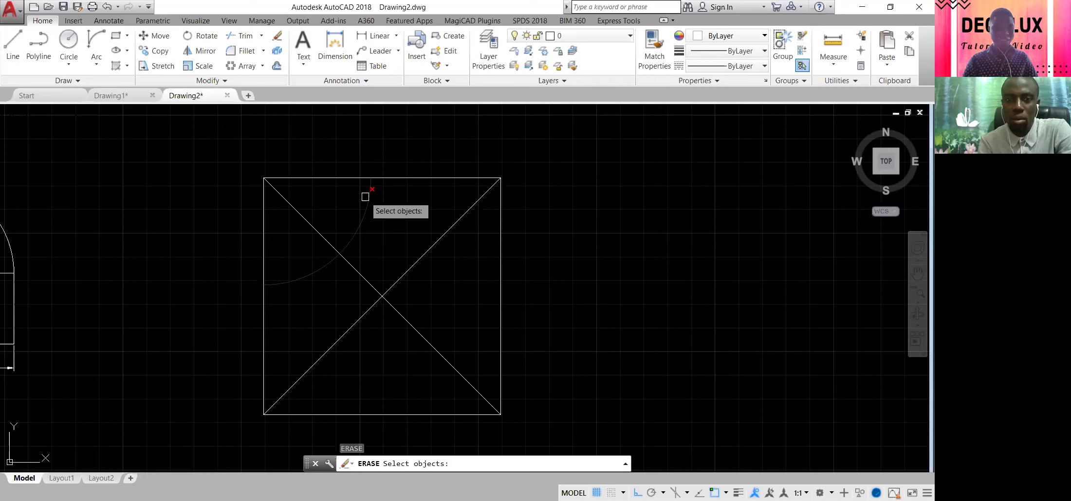
left_click(365, 196)
key("Return")
- Draw a vertical centre line from the midpoint of the square's top edge perpendicular to its bottom edge, using Midpoint and Perpendicular snaps
left_click(12, 37)
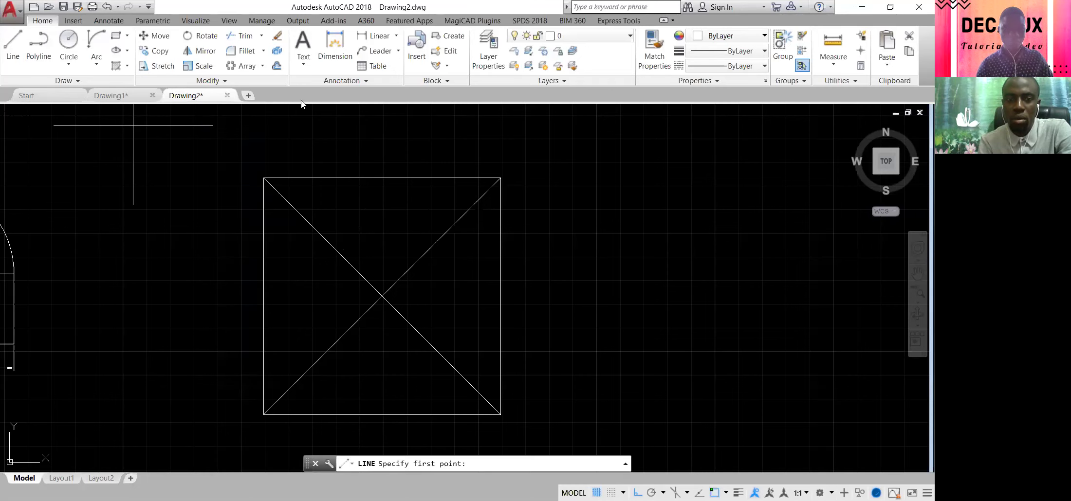
right_click(336, 143, "shift")
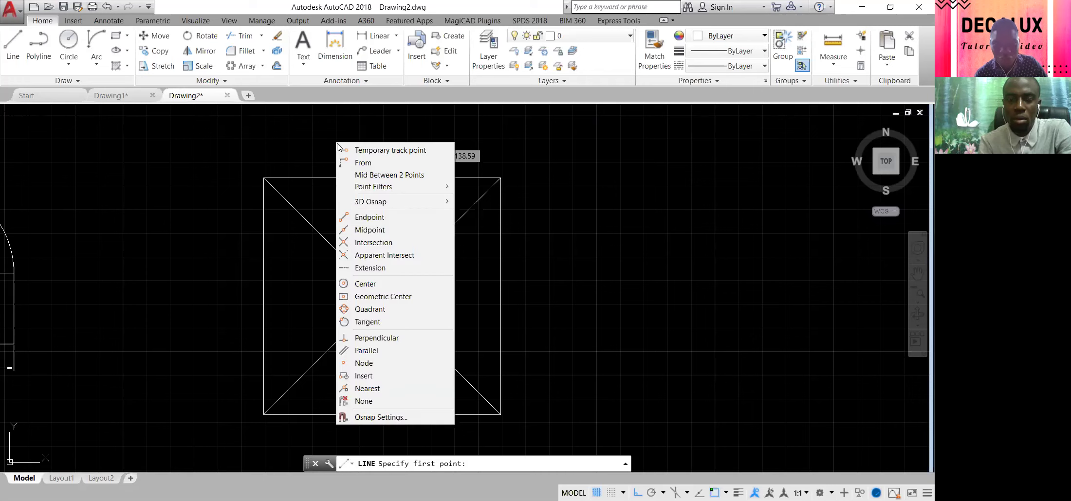
left_click(382, 228)
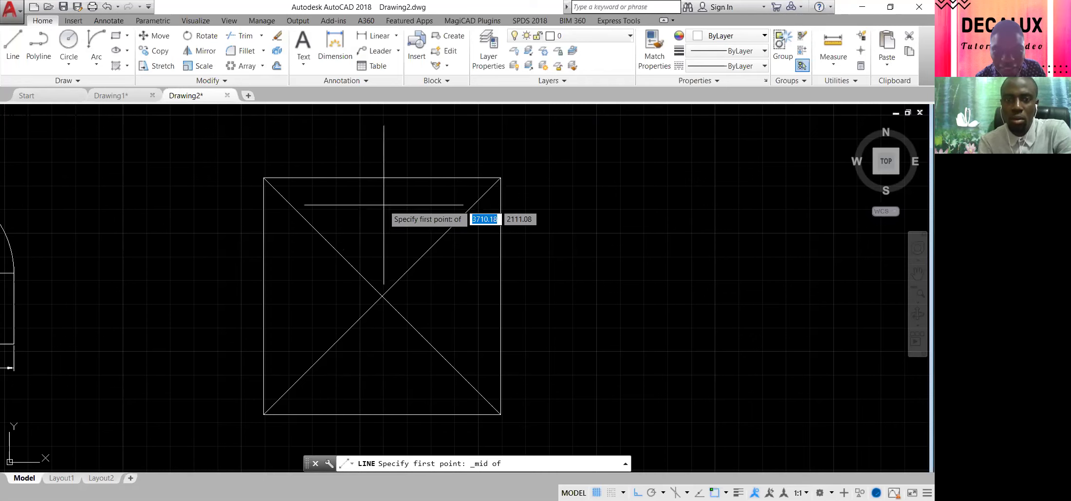
left_click(381, 178)
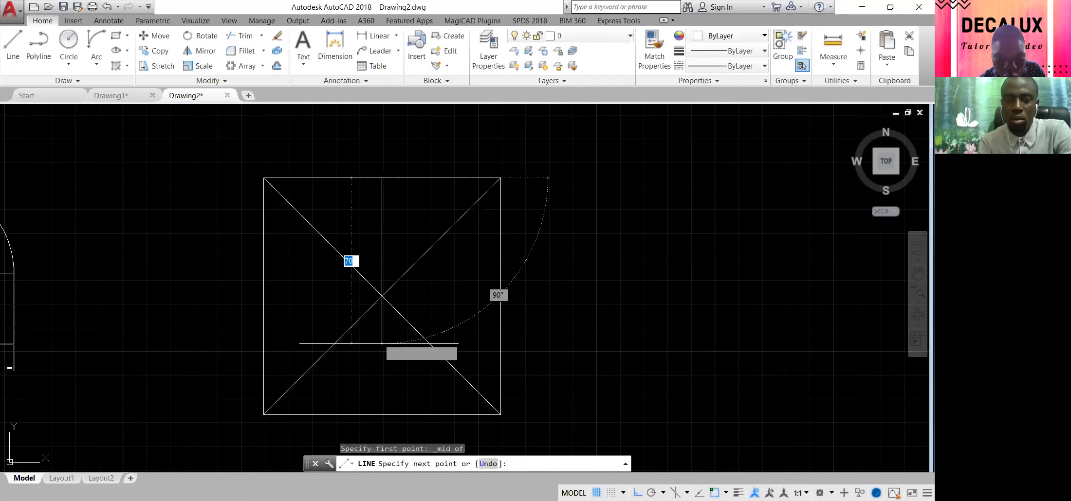
right_click(385, 390, "shift")
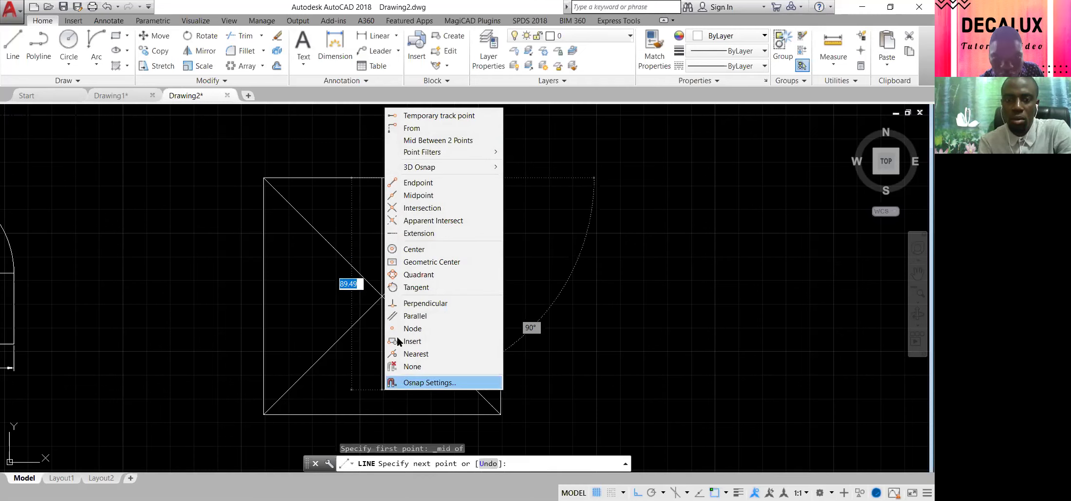
left_click(428, 304)
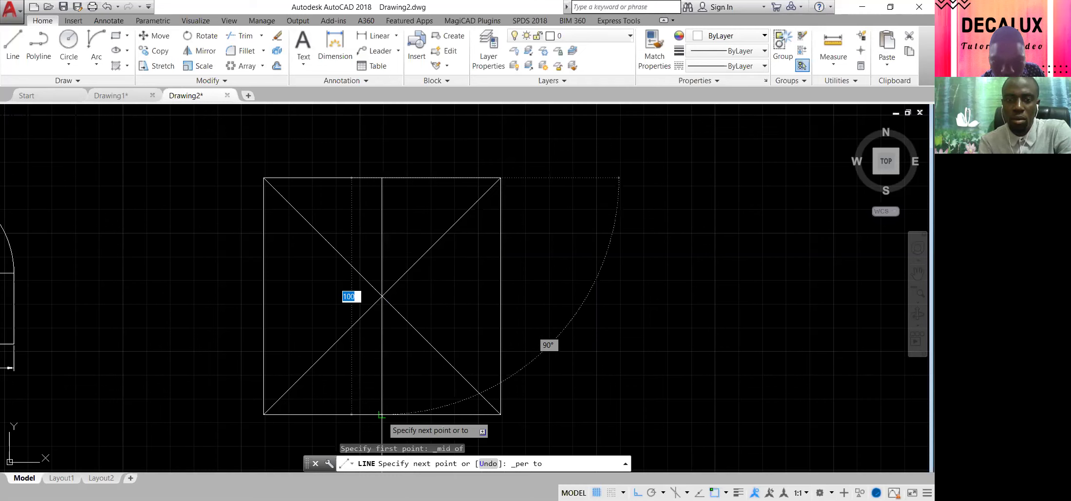
left_click(381, 415)
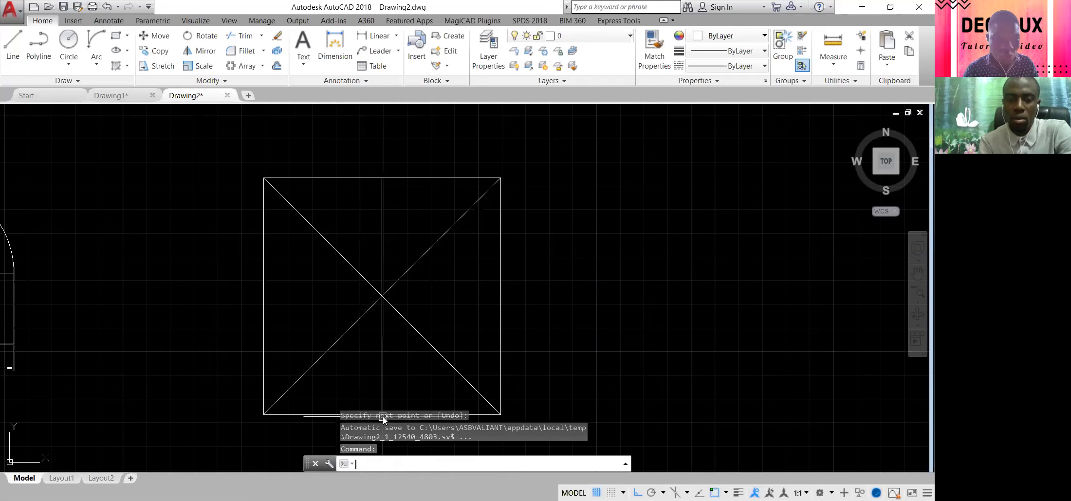
key("Return")
- Draw a horizontal centre line from the midpoint of the square's left edge perpendicular to its right edge, using Midpoint and Perpendicular snaps
left_click(15, 51)
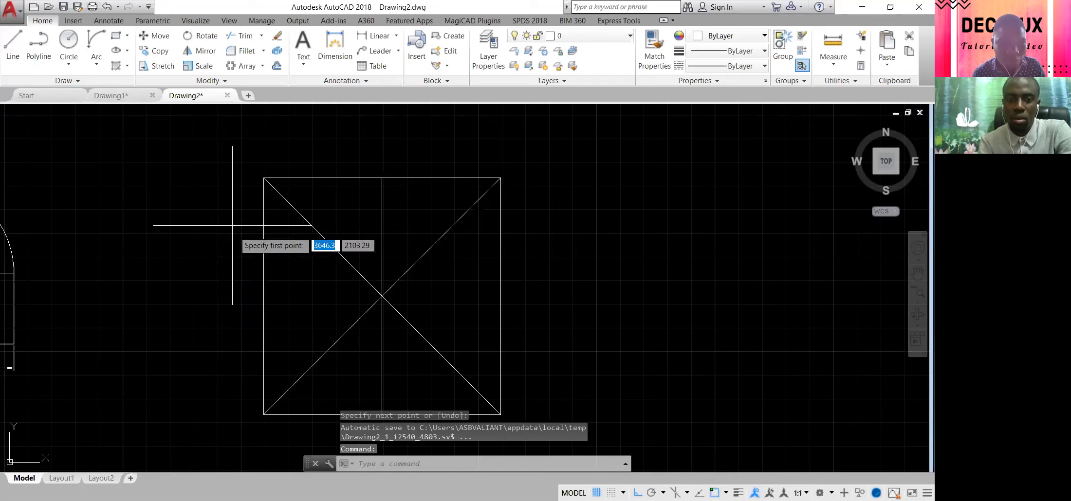
right_click(238, 277, "shift")
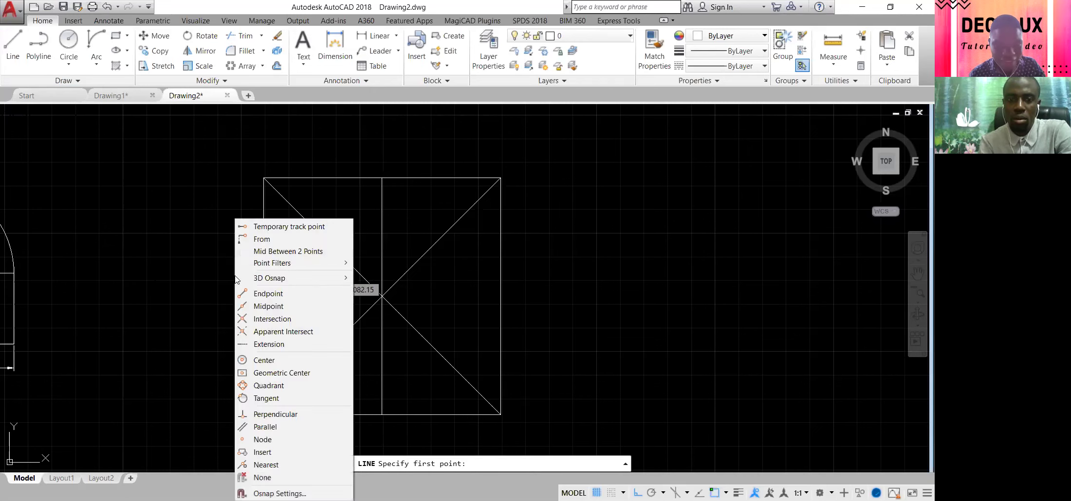
left_click(273, 306)
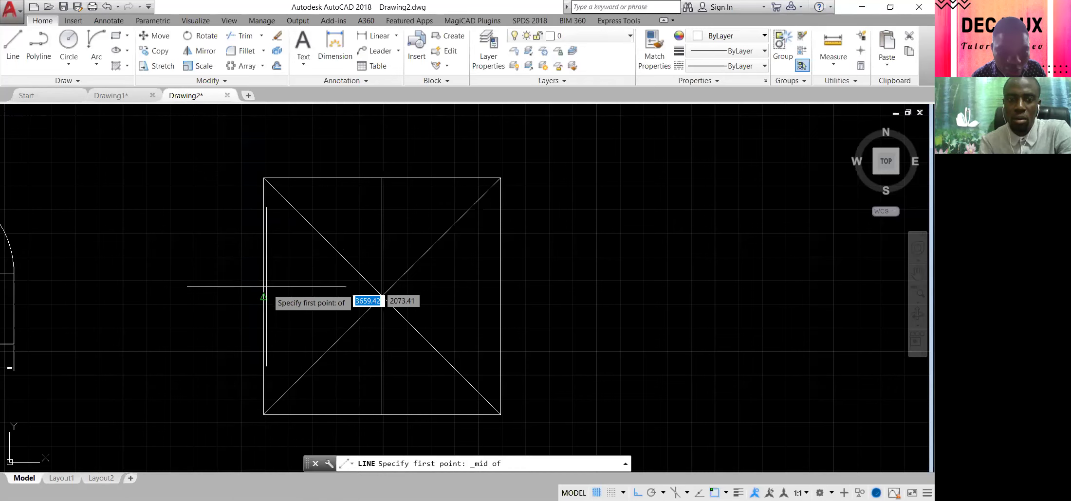
left_click(263, 296)
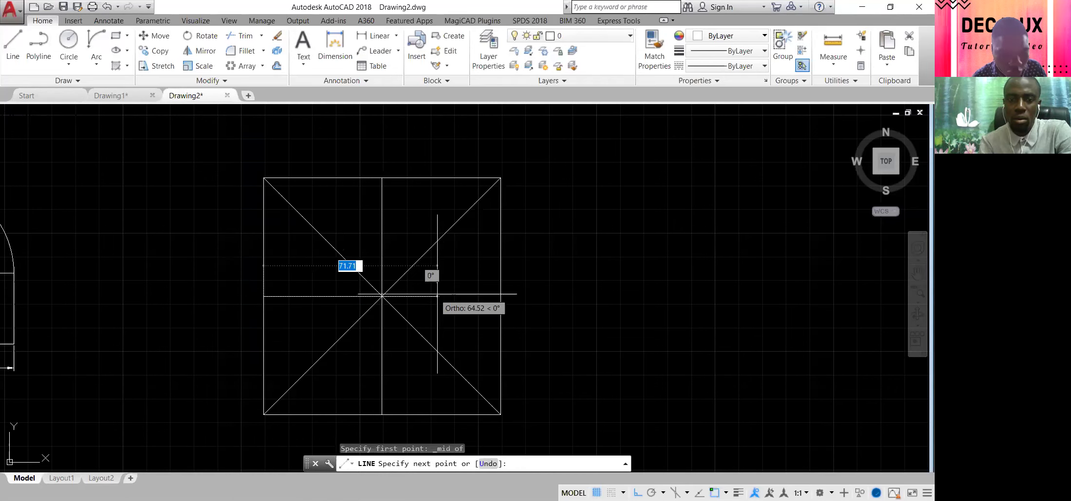
right_click(462, 296, "shift")
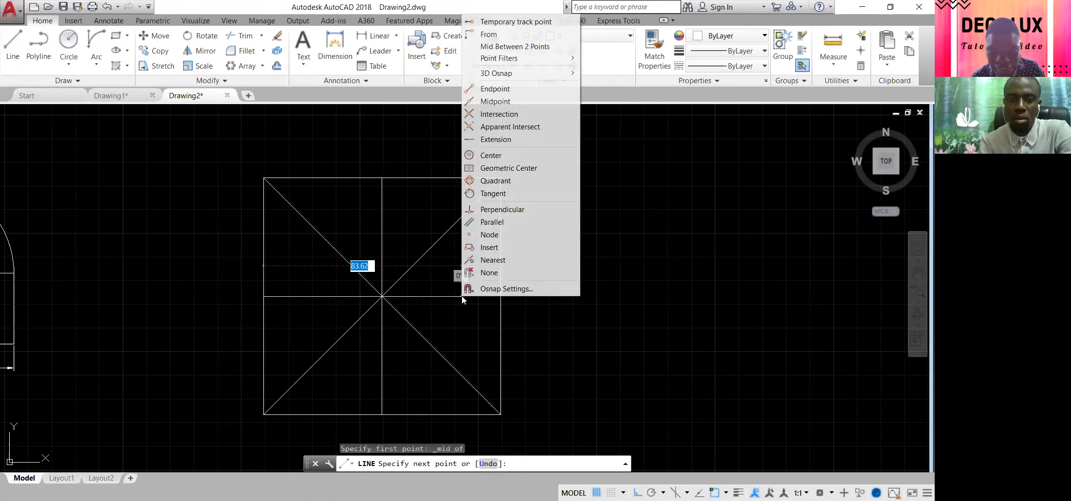
left_click(500, 211)
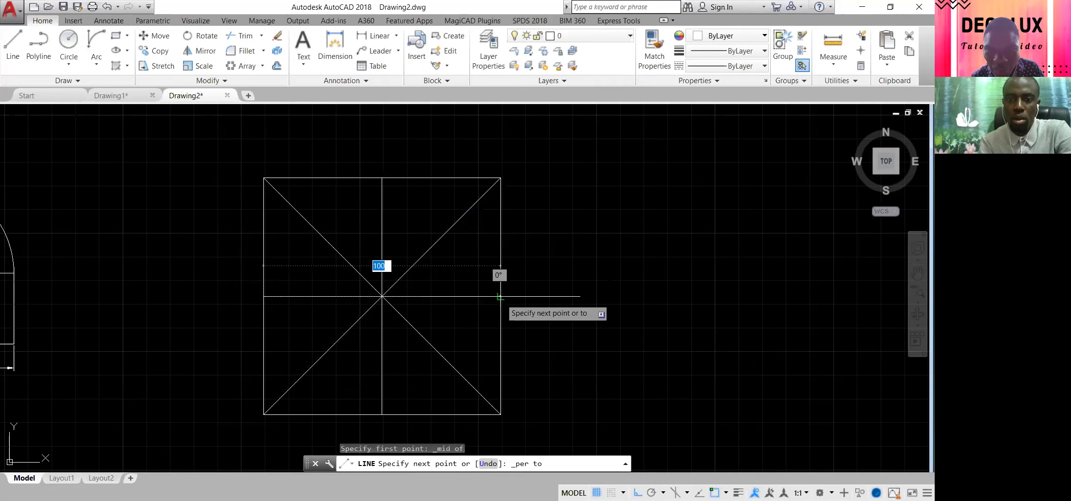
left_click(500, 296)
key("Return")
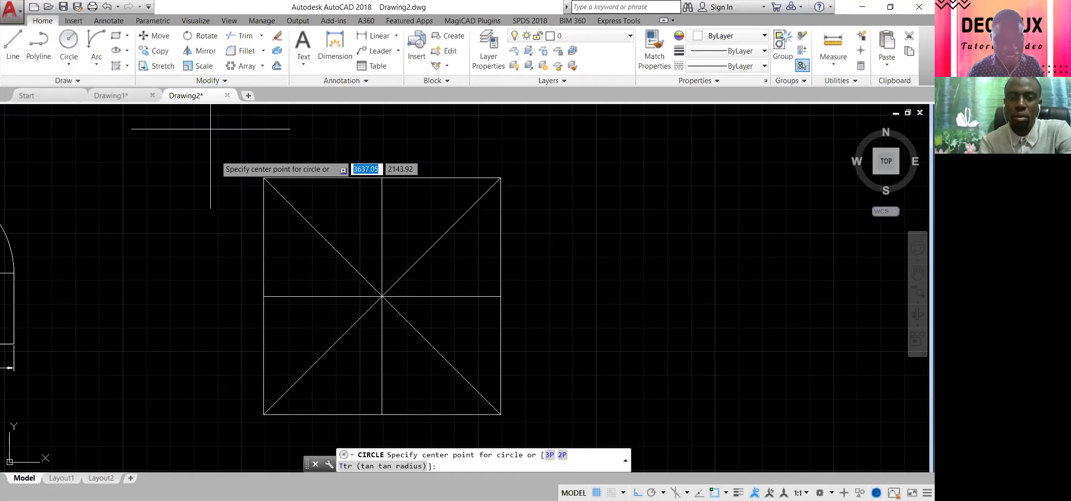
- Draw radius 50 circles centred on the square's two upper corners, each reaching the midpoint of the adjacent side edge
left_click(263, 178)
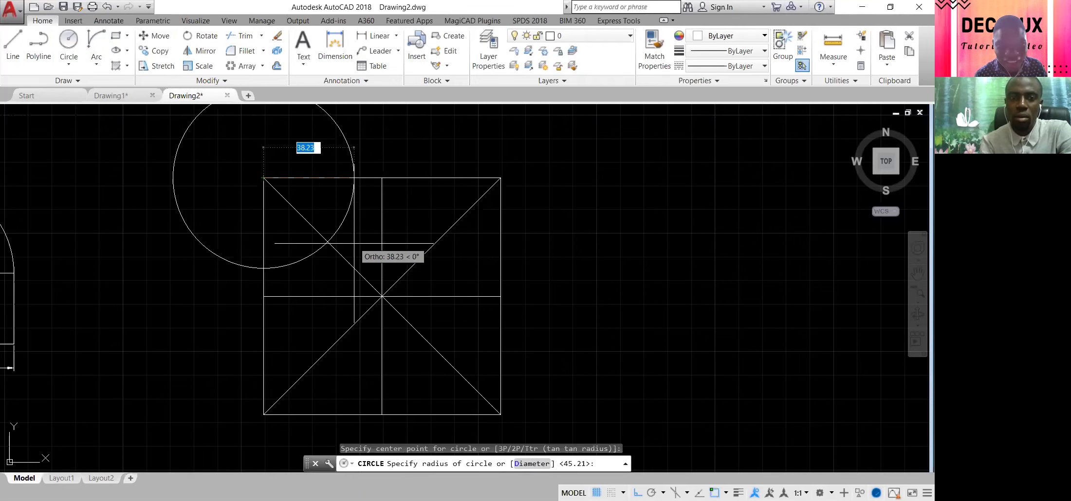
left_click(263, 296)
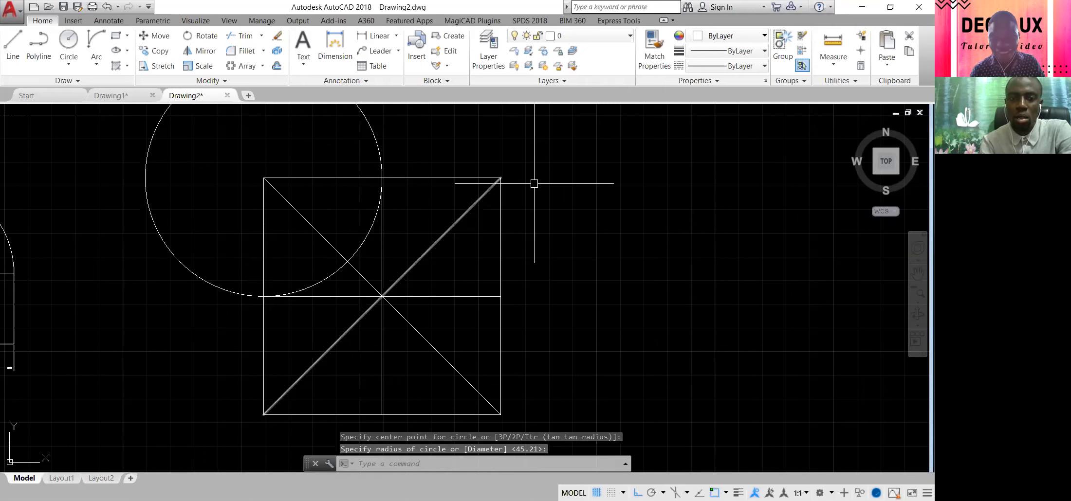
key("Return")
left_click(500, 178)
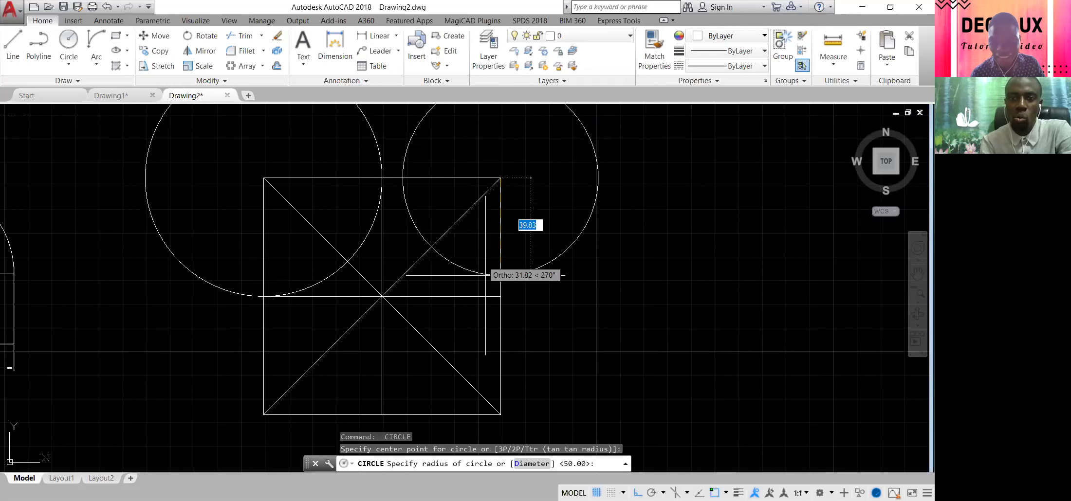
left_click(499, 295)
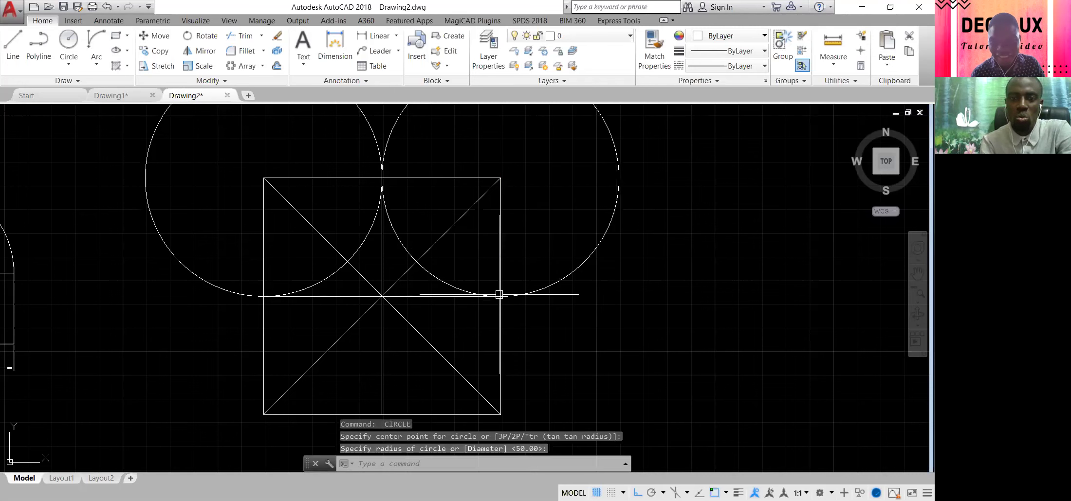
- Draw radius 50 circles centred on the square's two lower corners, each reaching the midpoint of the adjacent side edge
key("Return")
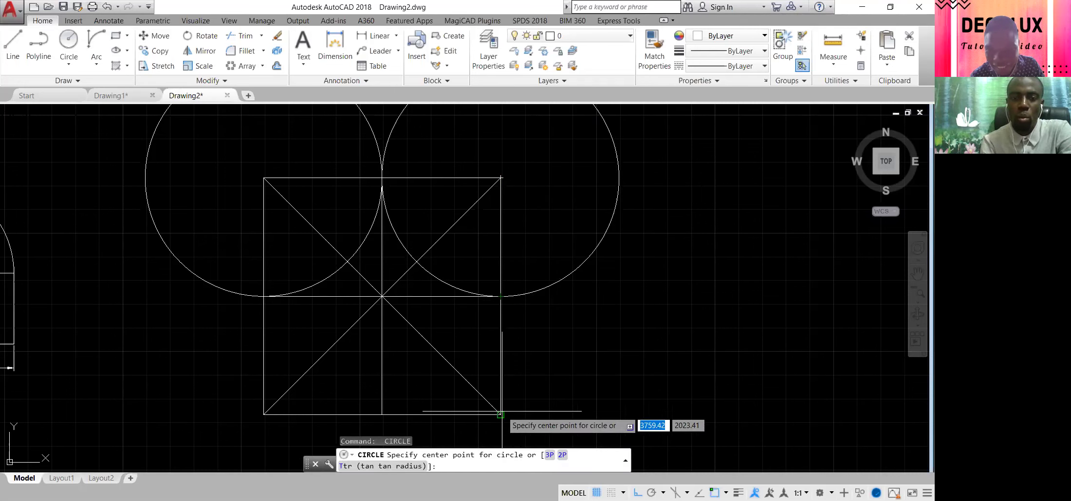
left_click(500, 414)
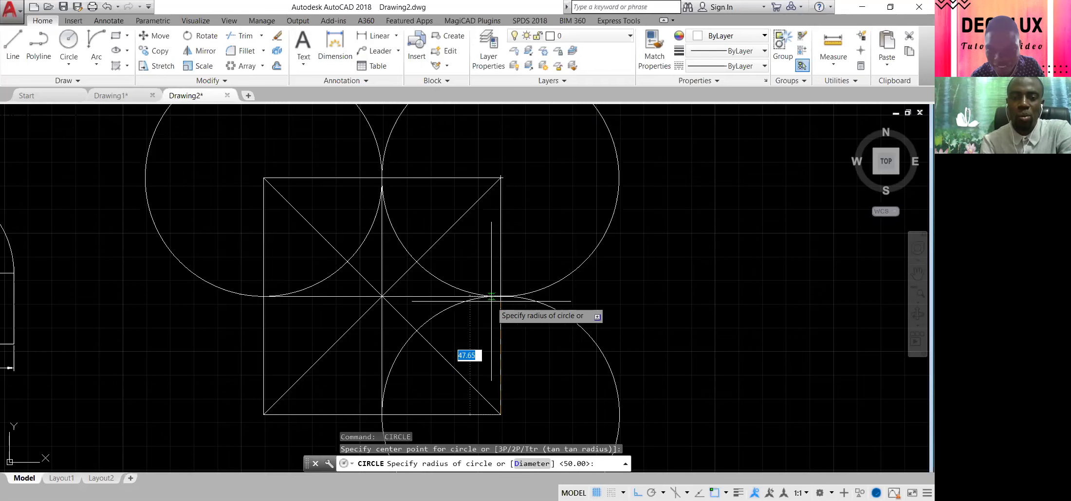
left_click(499, 297)
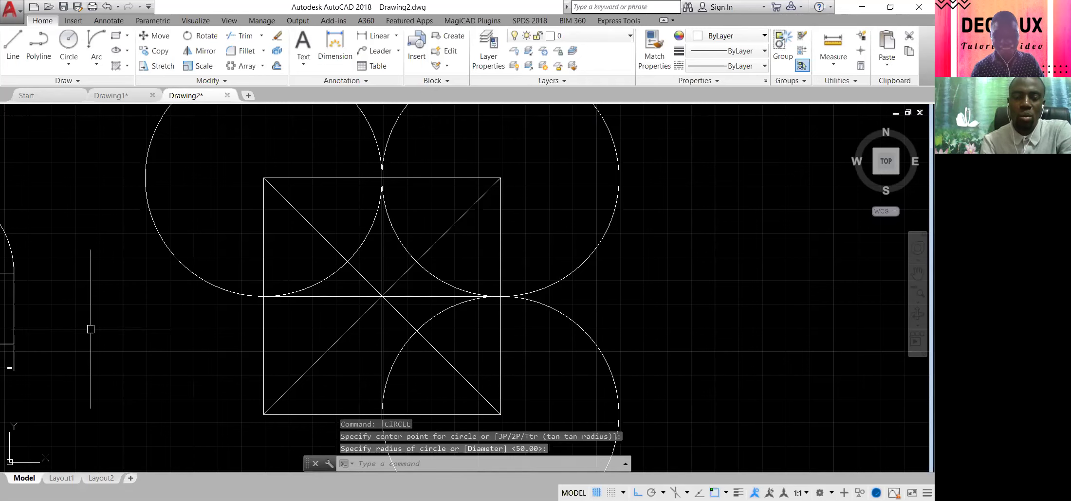
key("Return")
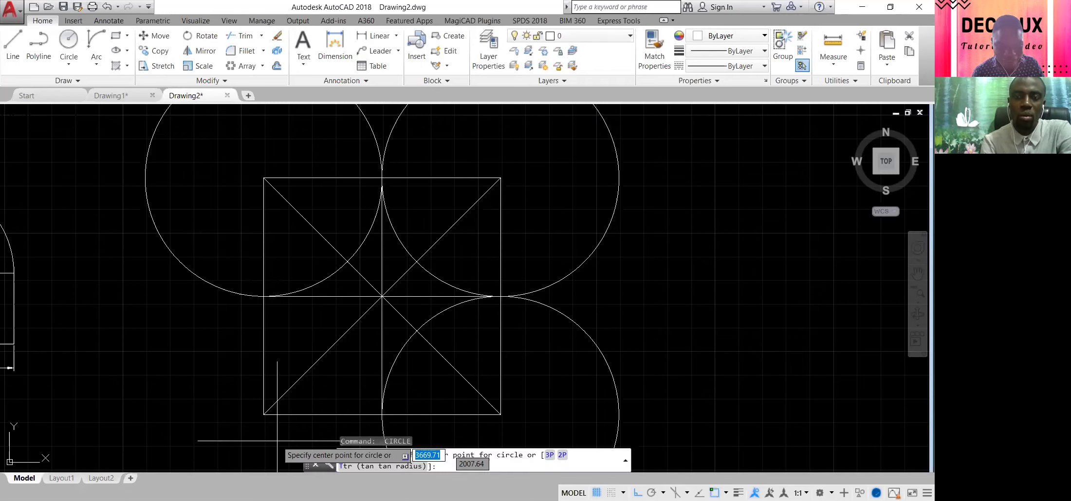
left_click(264, 414)
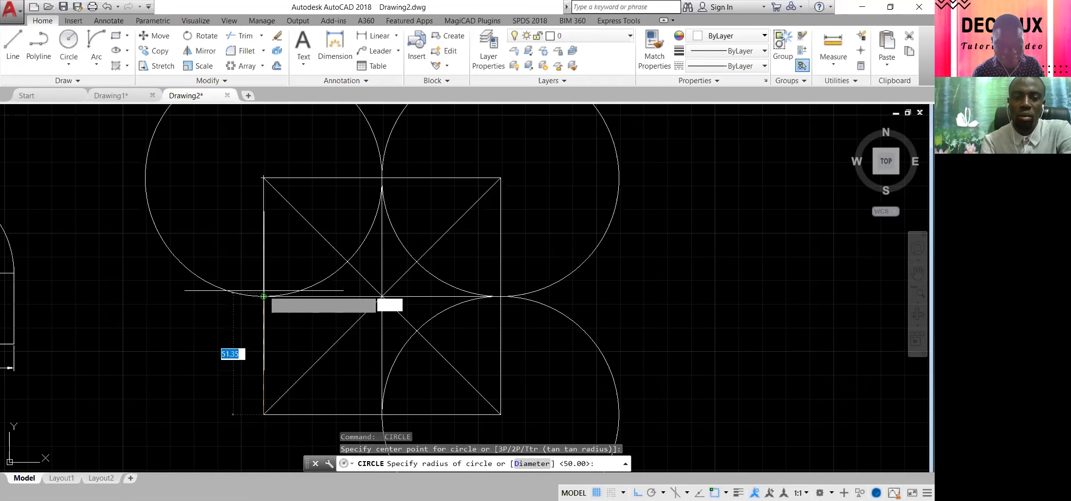
left_click(262, 297)
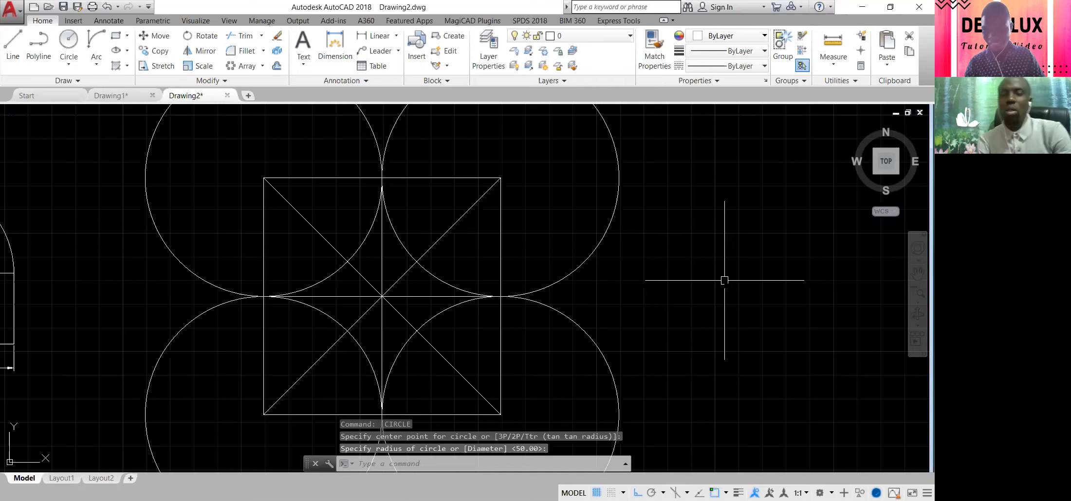
- Trim away the portions of the four corner circles lying outside the square, leaving only the arcs inside it
type("tr")
key("Return")
key("Return")
left_click(620, 171)
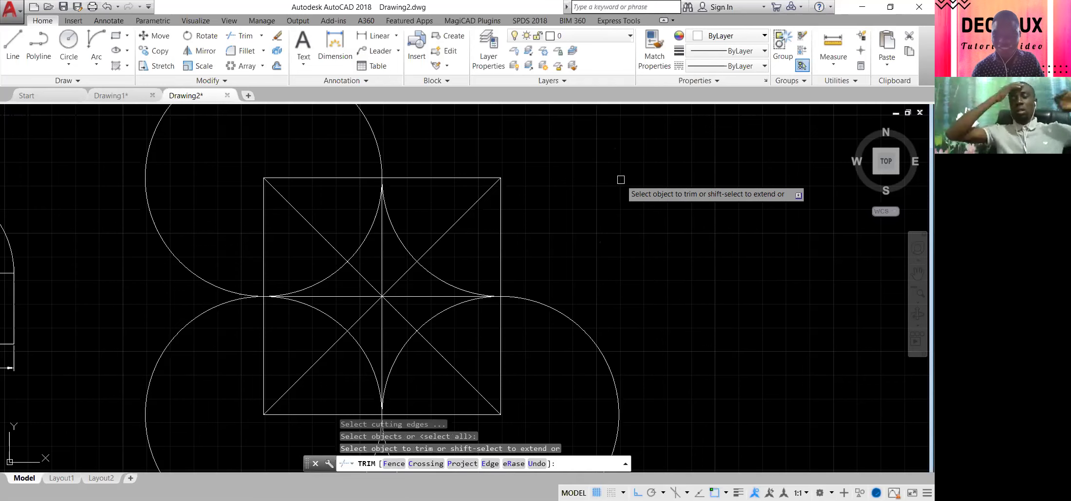
left_click(375, 147)
left_click(160, 352)
left_click(550, 324)
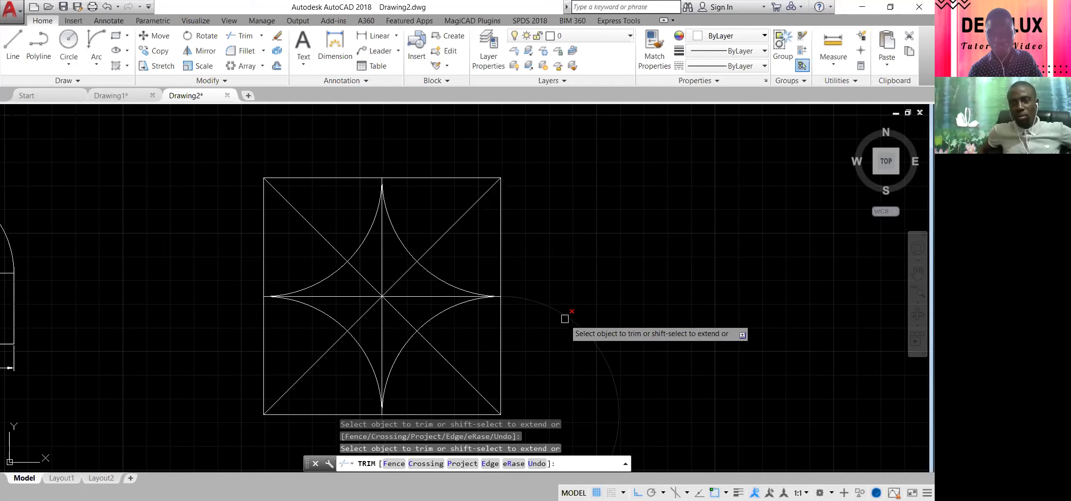
key("Return")
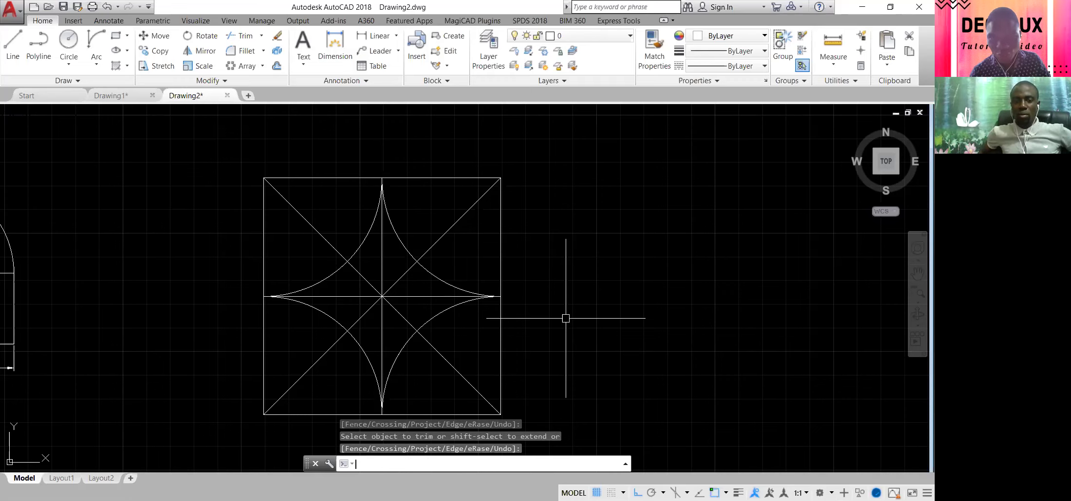
- Switch to the reference PDF in Adobe Reader, examine where the small inner circle meets the arcs and diagonals, and return to AutoCAD
key("alt+Tab")
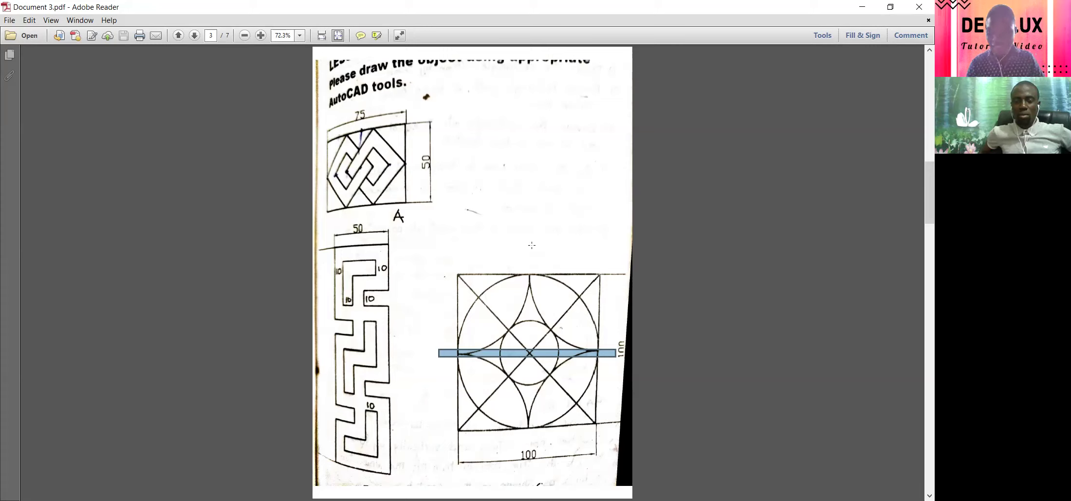
left_click_drag(526, 321, 539, 382)
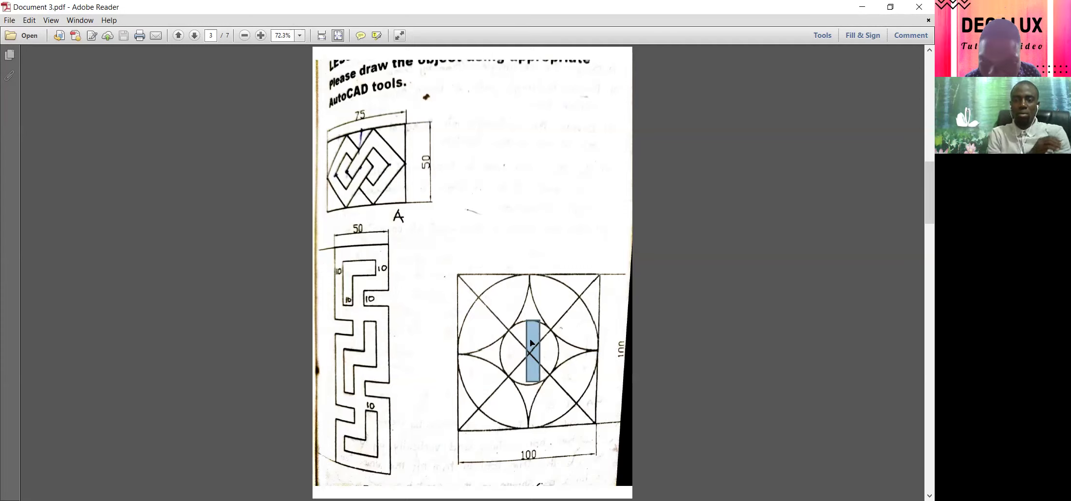
left_click(504, 325)
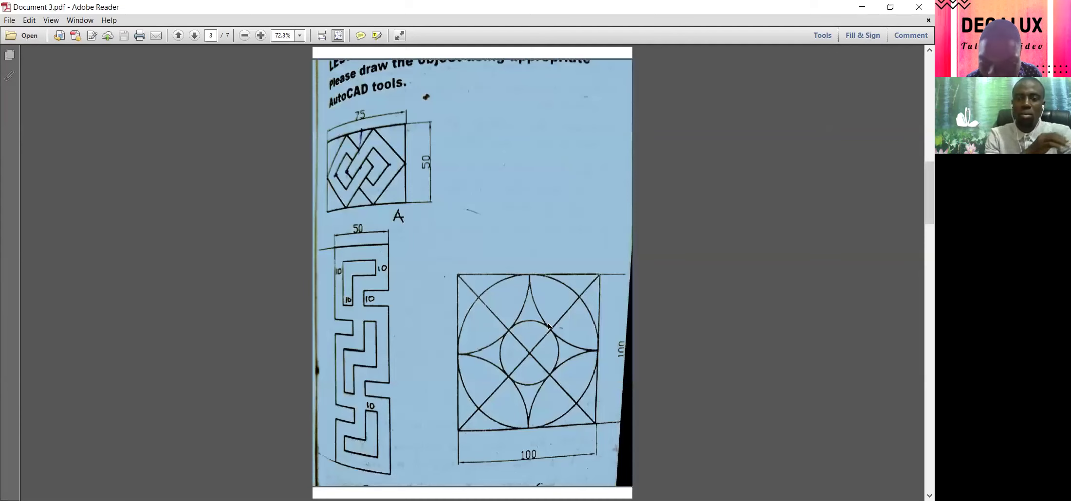
left_click(548, 326)
left_click(506, 353)
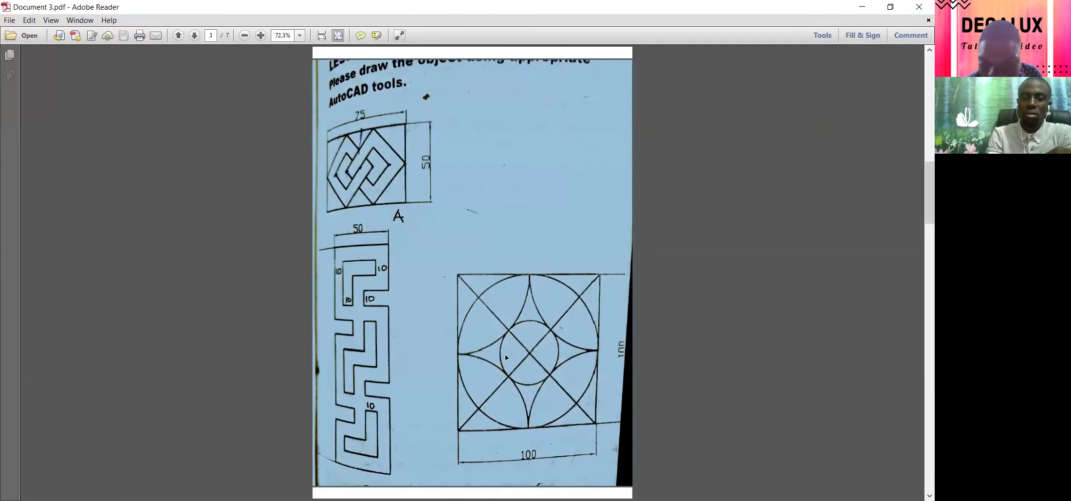
left_click(511, 370)
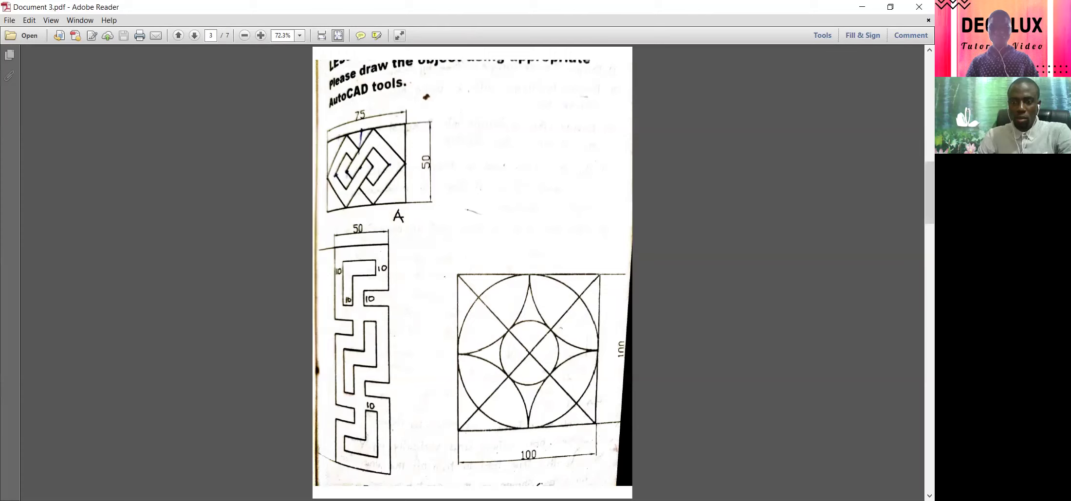
key("alt+Tab")
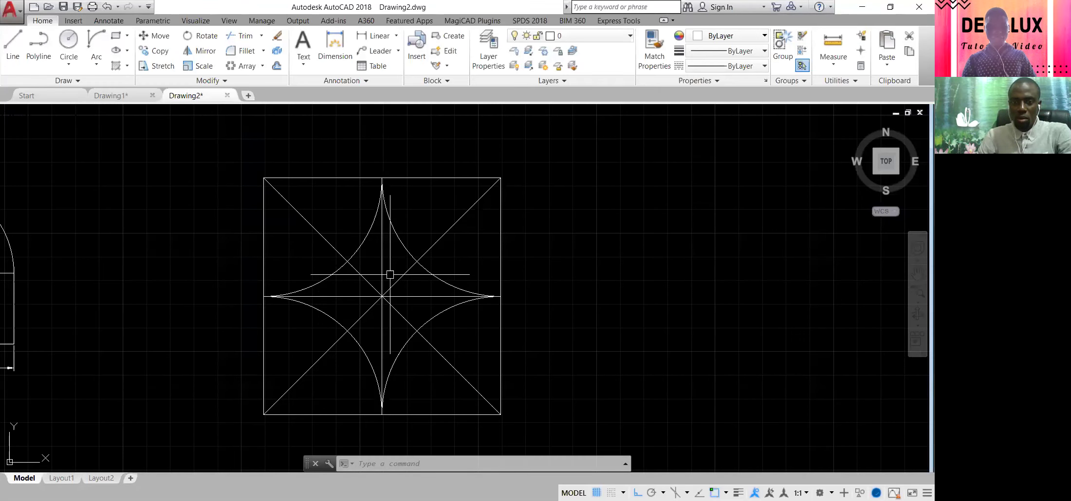
- Draw the small inner circle at the square's centre with Tan, Tan, Tan, tangent to the two upper arcs and the lower-right arc
left_click(69, 64)
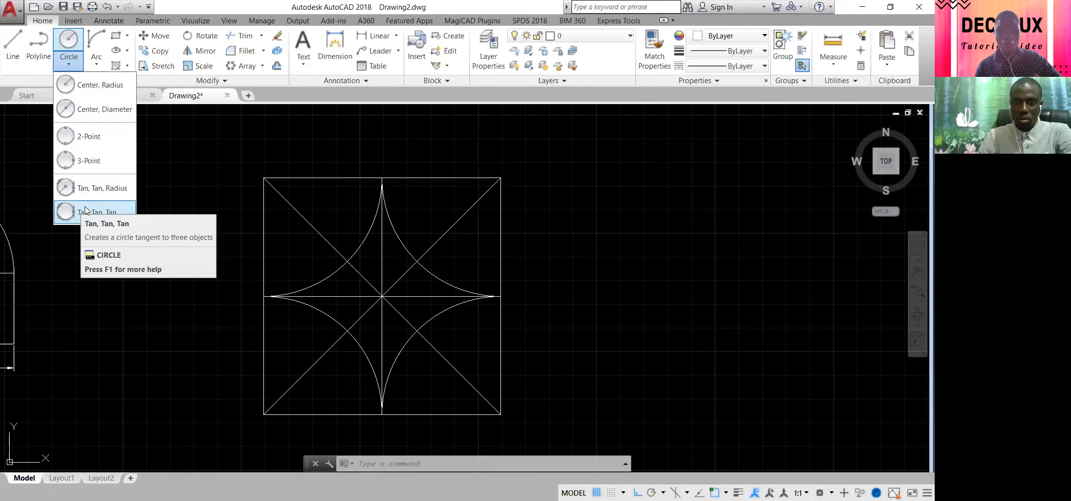
left_click(86, 210)
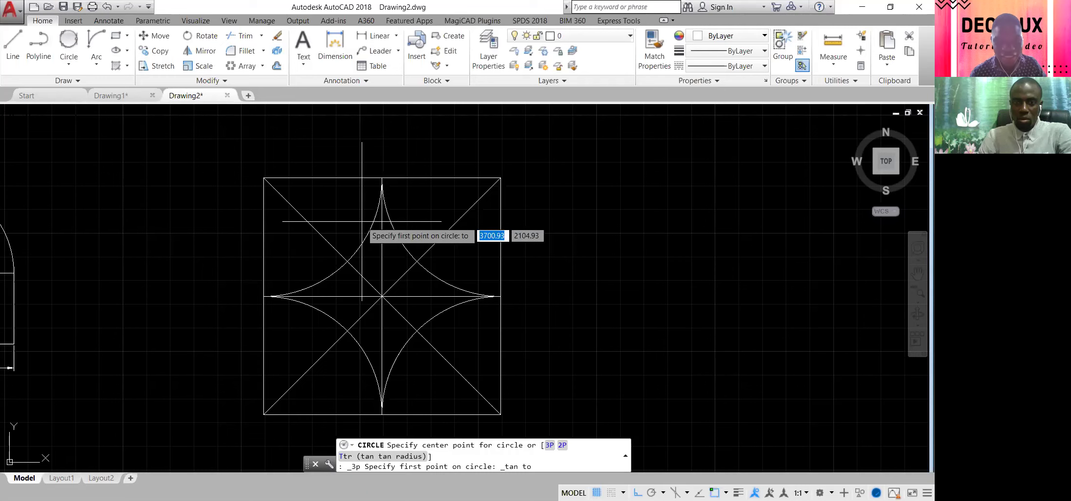
left_click(357, 248)
left_click(405, 246)
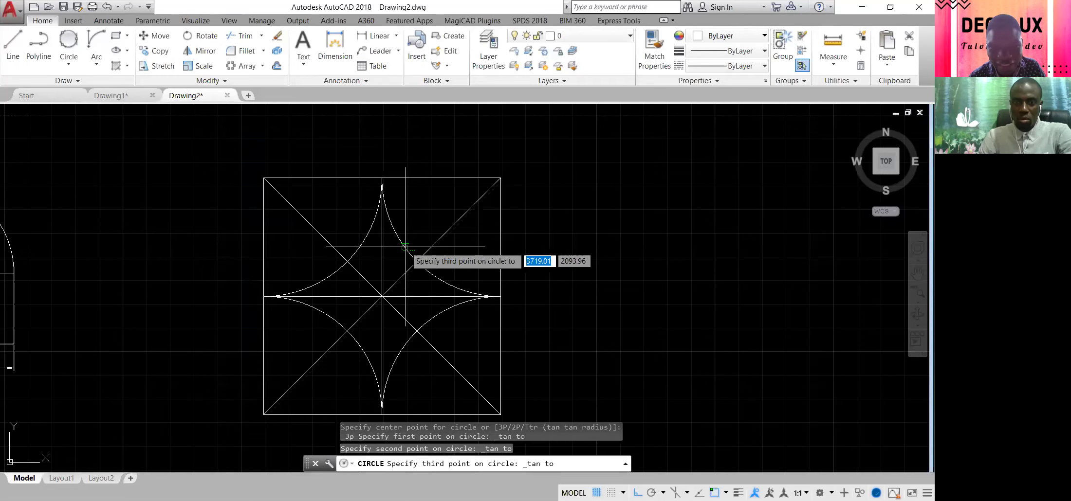
left_click(426, 319)
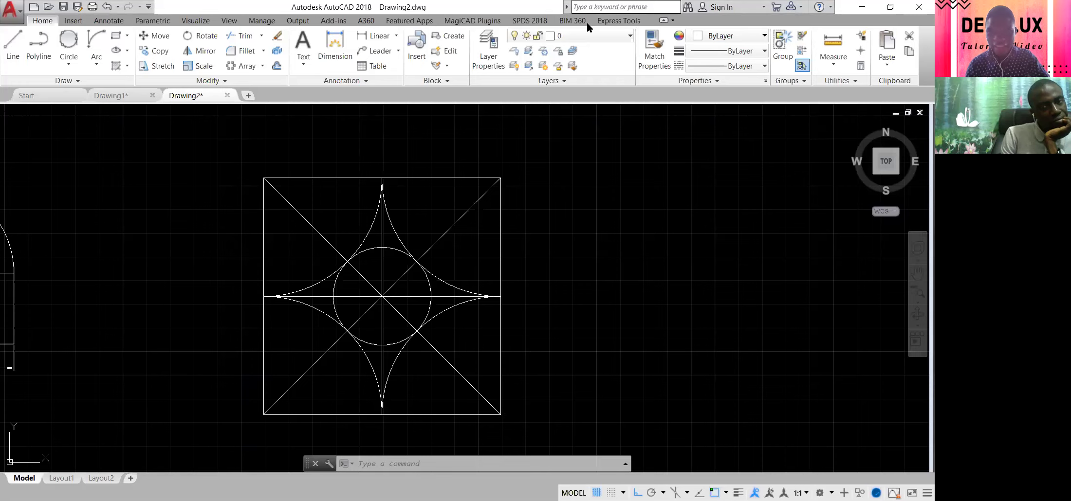
- Check the reference PDF and try to draw the large circle with Tan, Tan, Tan against the square's top, left and bottom edges
key("alt+Tab")
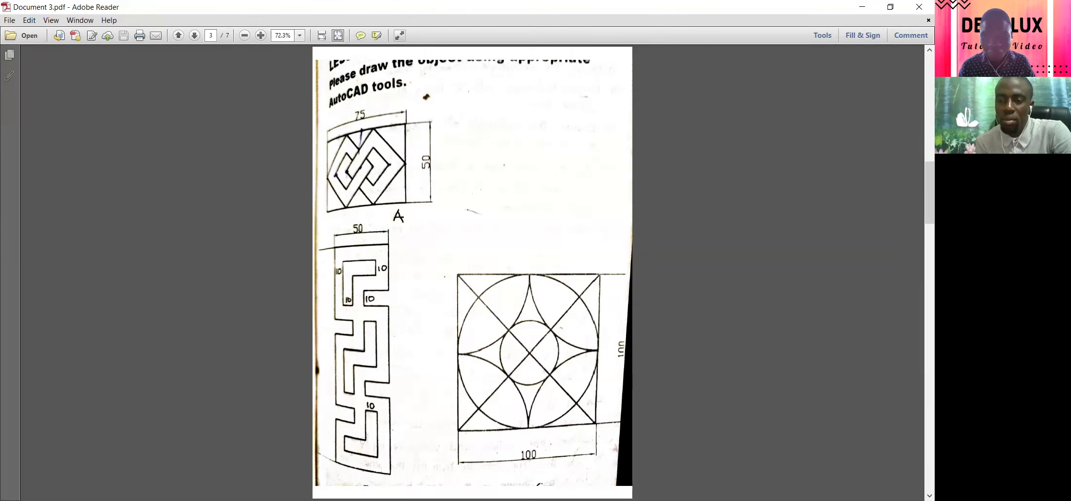
key("alt+Tab")
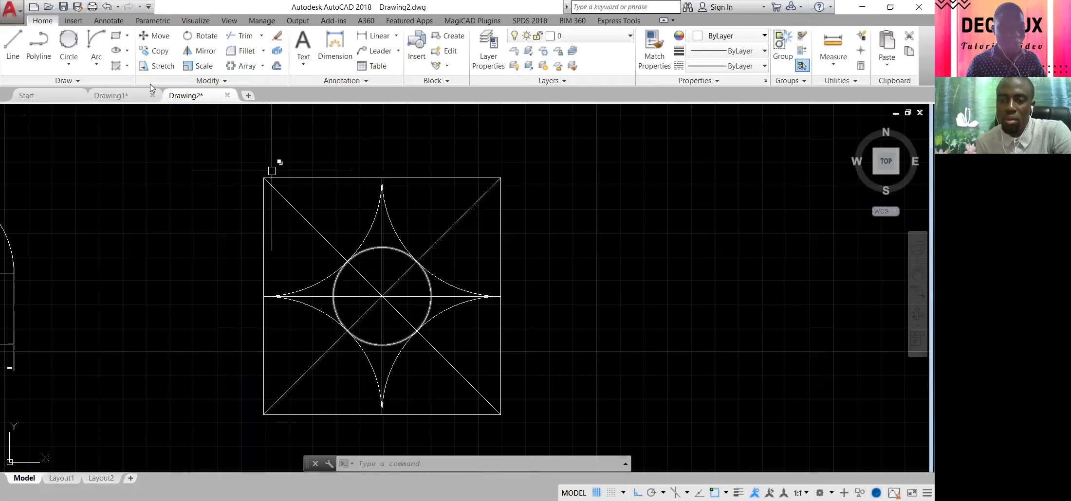
left_click(68, 62)
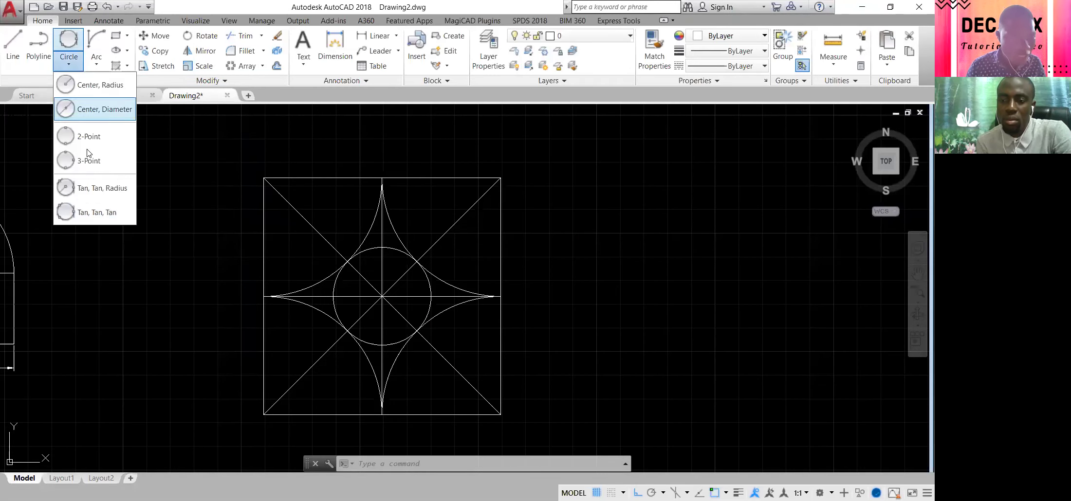
left_click(109, 211)
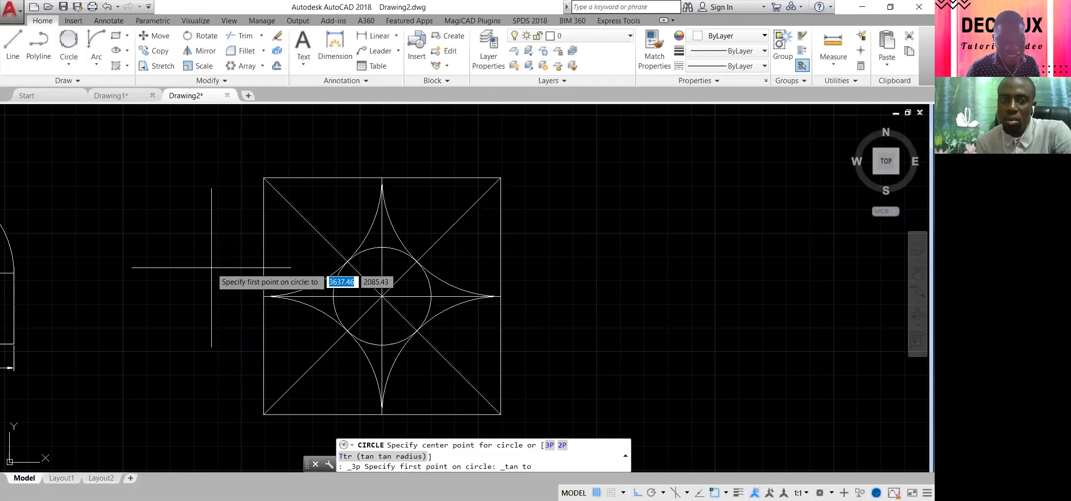
left_click(382, 178)
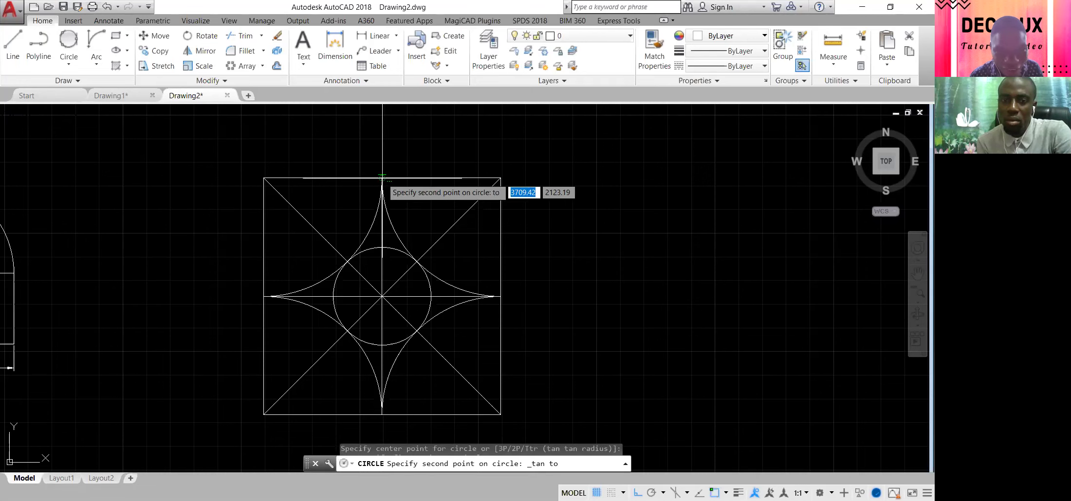
left_click(264, 296)
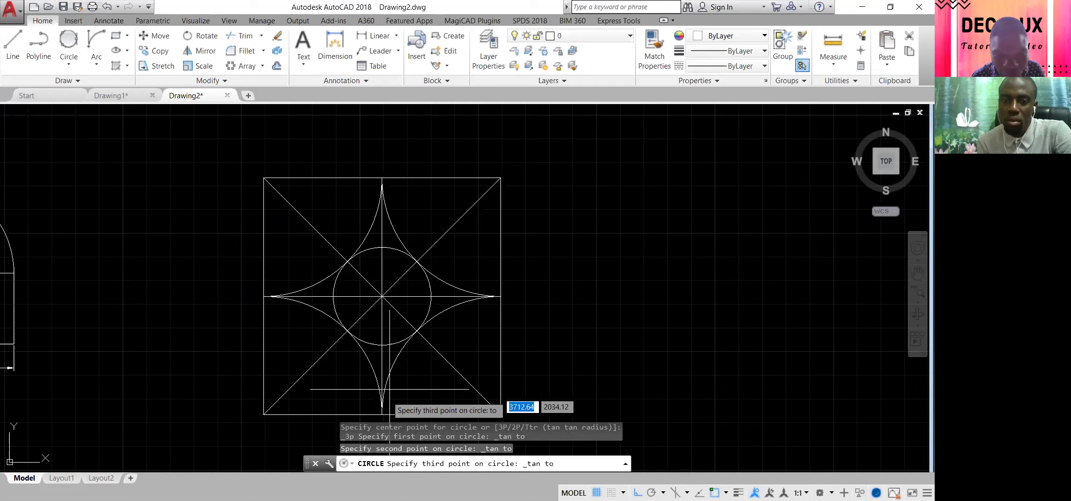
left_click(382, 409)
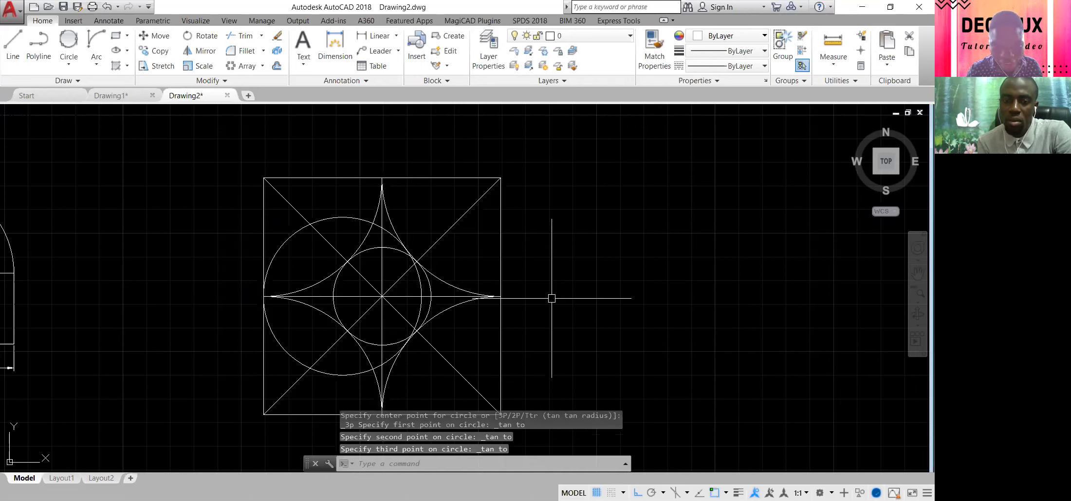
- Erase the misplaced tangent circle that sits off-centre toward the square's left edge
type("e")
key("Return")
left_click(339, 217)
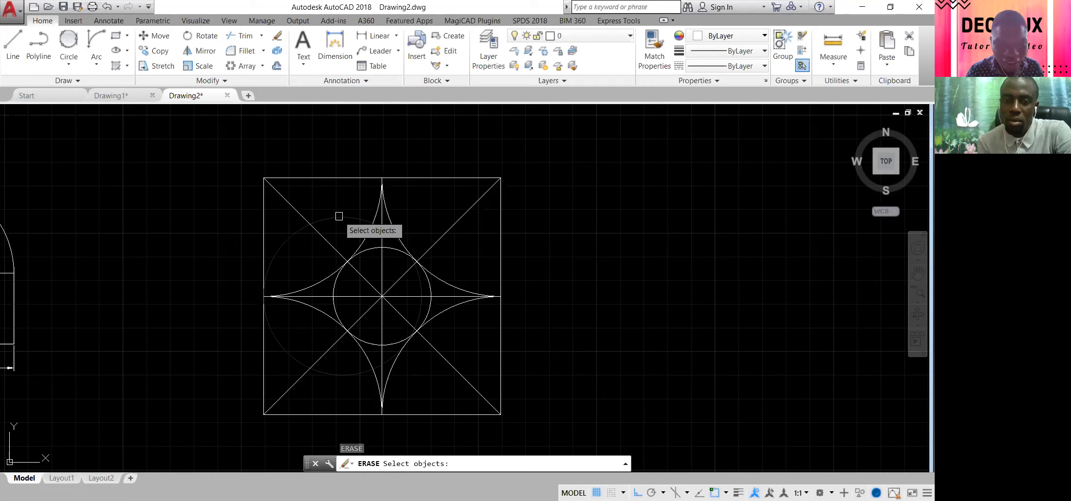
key("Return")
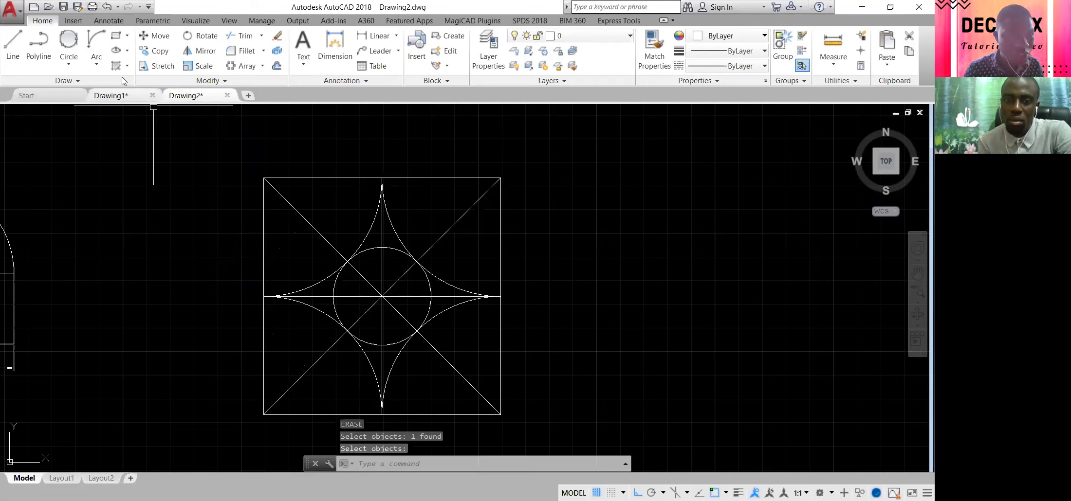
- Draw a radius 50 circle centred on the intersection of the square's diagonals
left_click(72, 67)
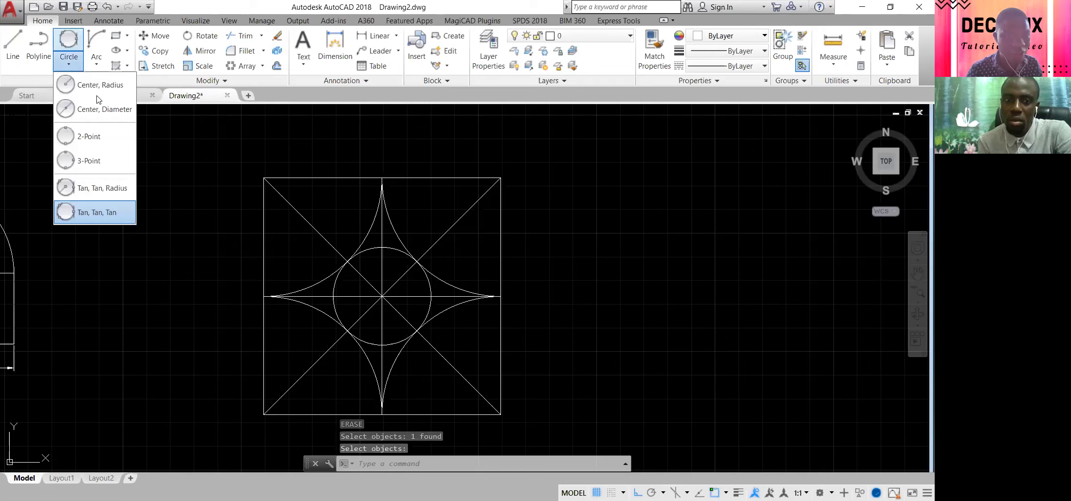
left_click(381, 296)
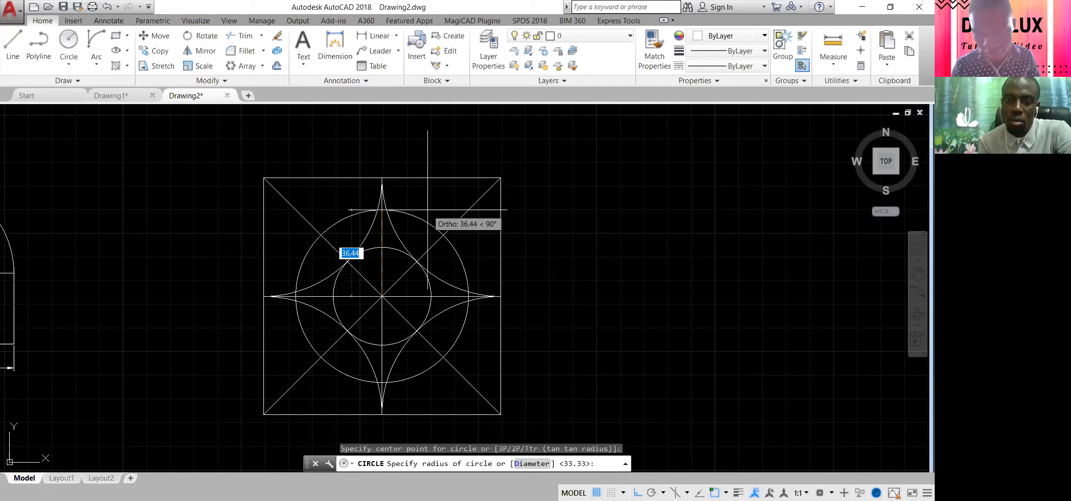
type("50")
key("Return")
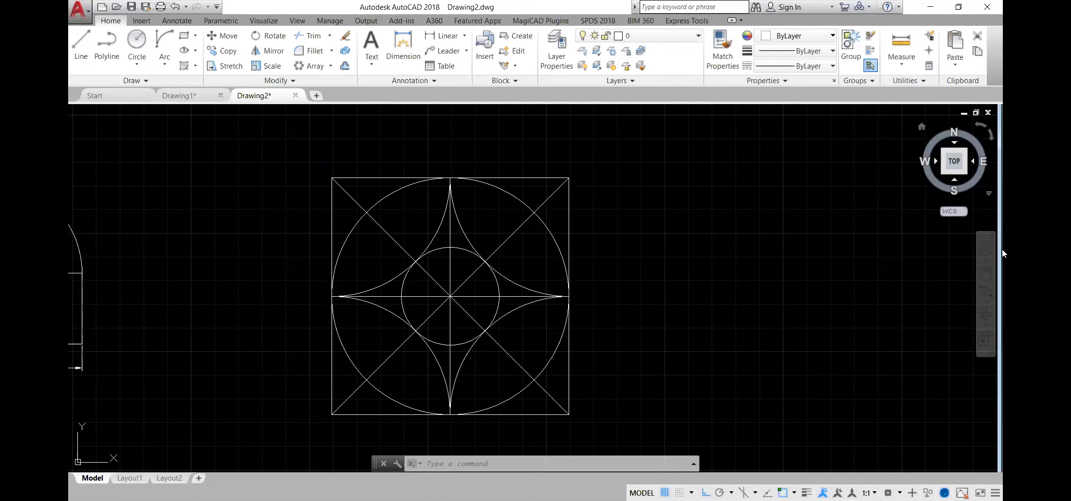
- Add a vertical linear dimension between the square's right-hand corners, placed just outside the right edge
left_click(985, 292)
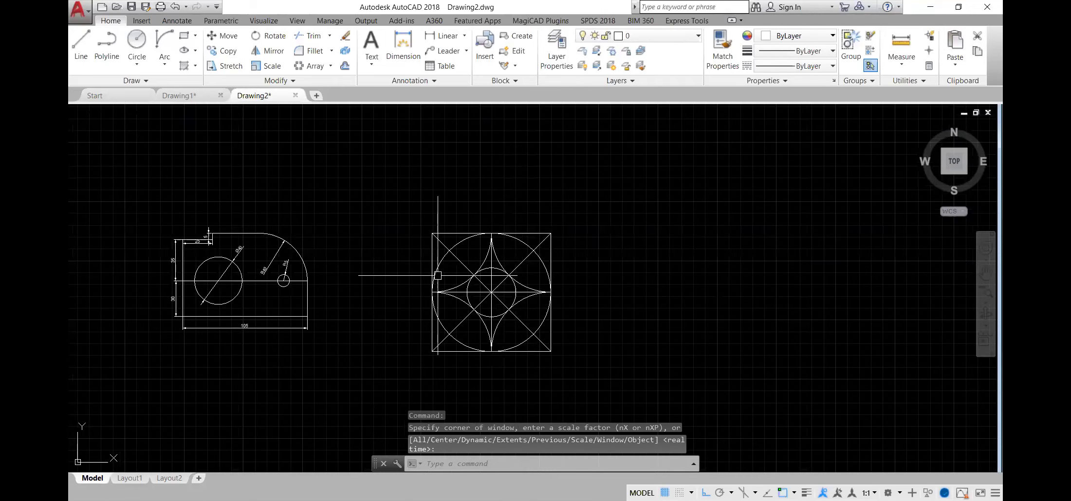
left_click(464, 36)
left_click(447, 53)
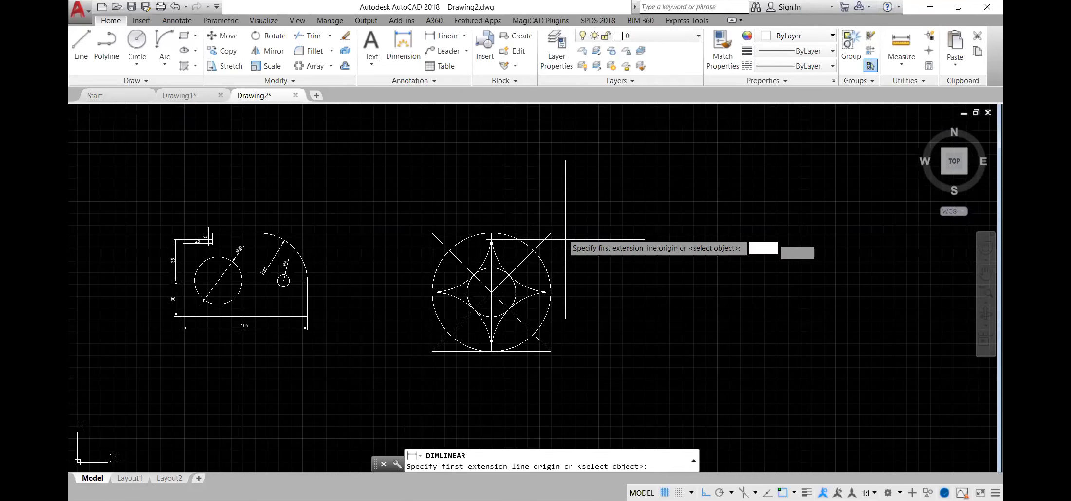
left_click(550, 233)
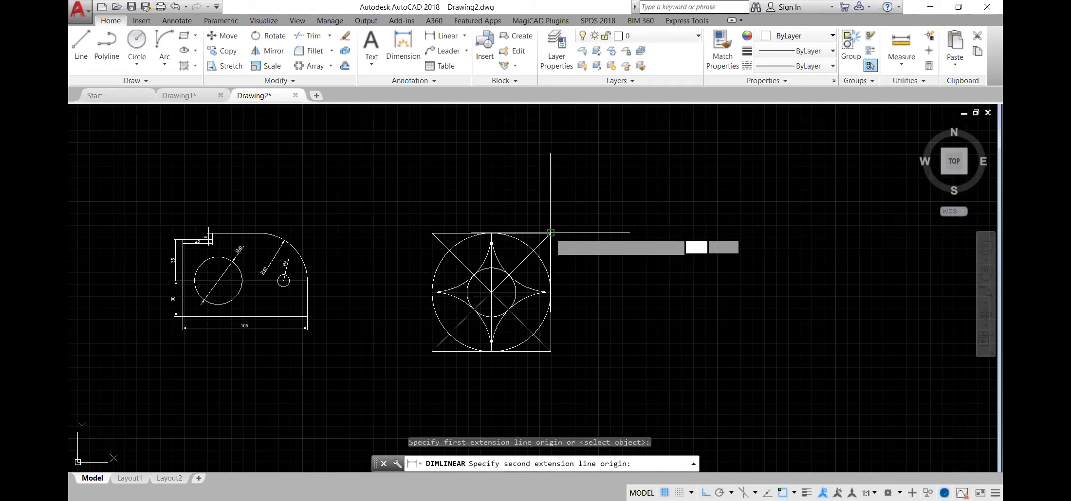
left_click(550, 351)
left_click(567, 349)
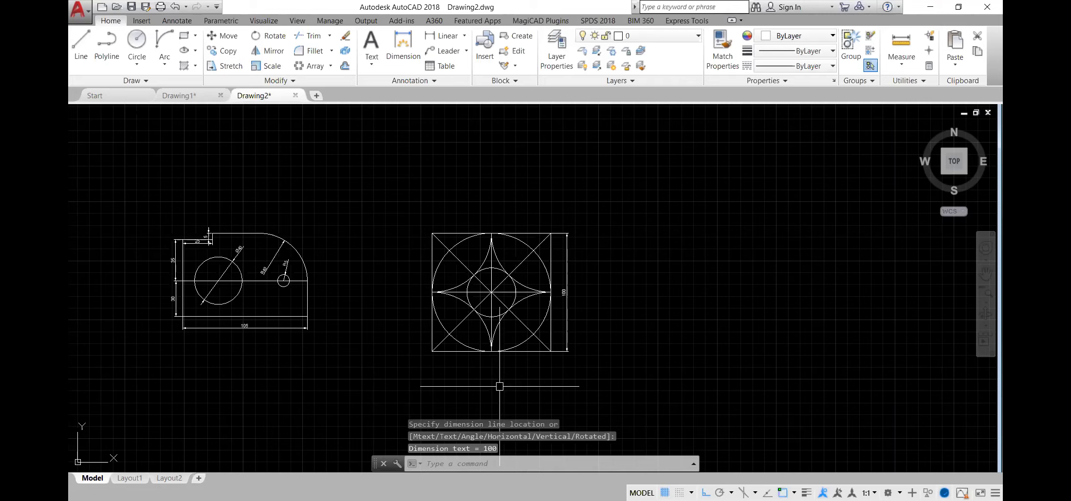
- Add a horizontal linear dimension between the square's two lower corners, placed just below the bottom edge
key("Return")
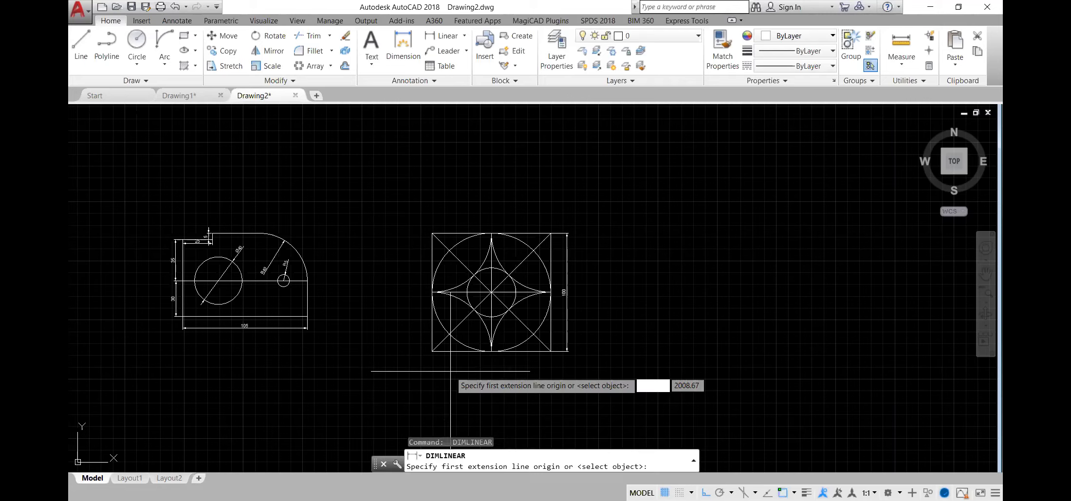
left_click(433, 351)
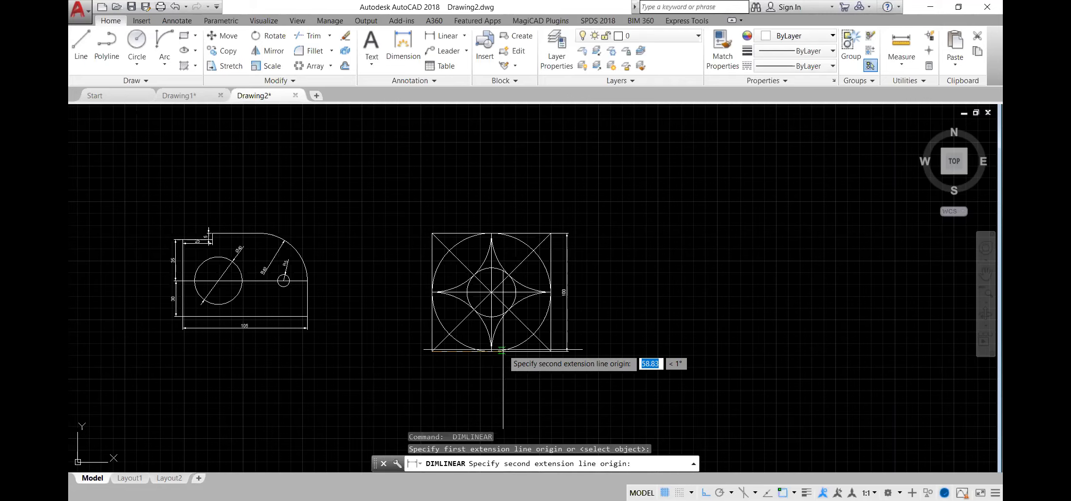
left_click(551, 351)
left_click(549, 362)
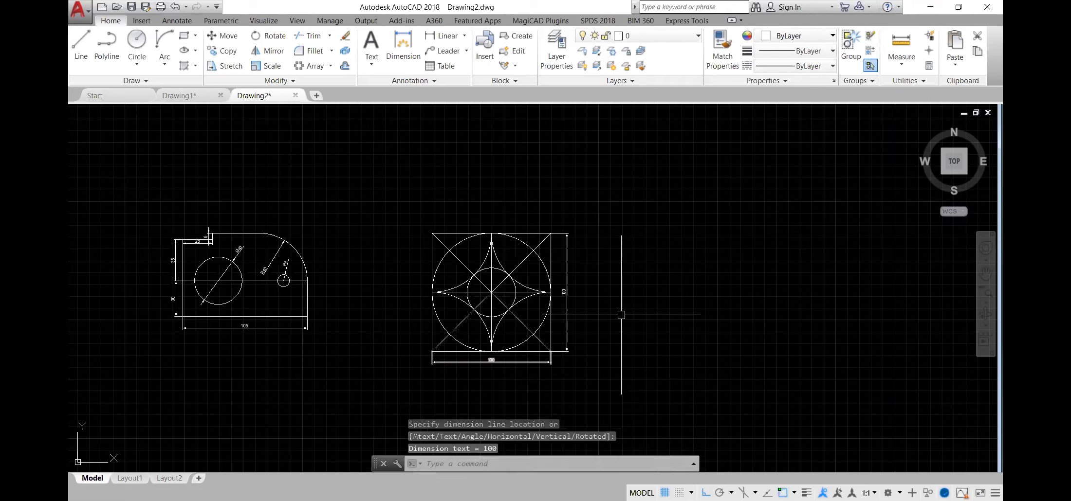